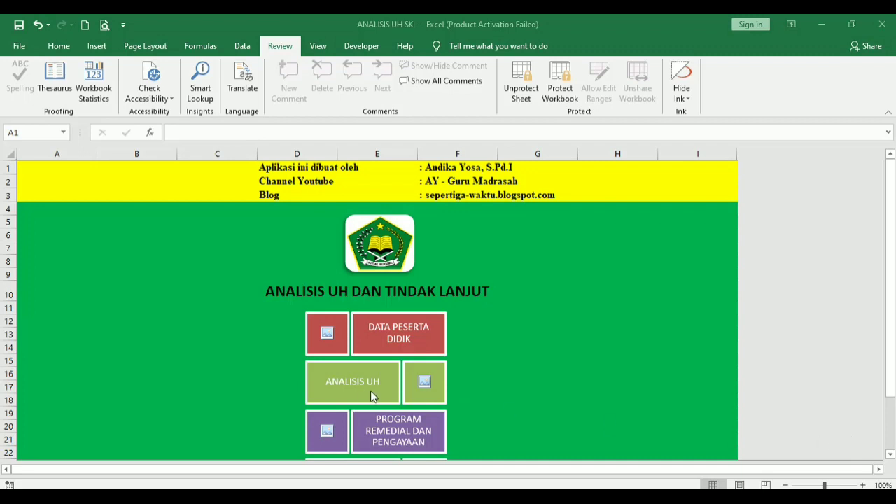
- Look over the main menu's options and open the Data Peserta Didik sheet
{"action": "left_click", "coordinate": [892, 366]}
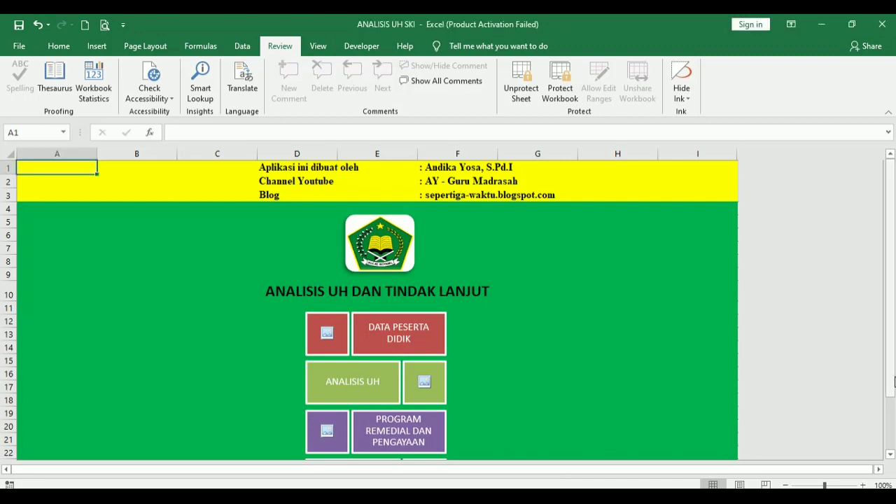
{"action": "left_click_drag", "start_coordinate": [893, 402], "coordinate": [889, 441]}
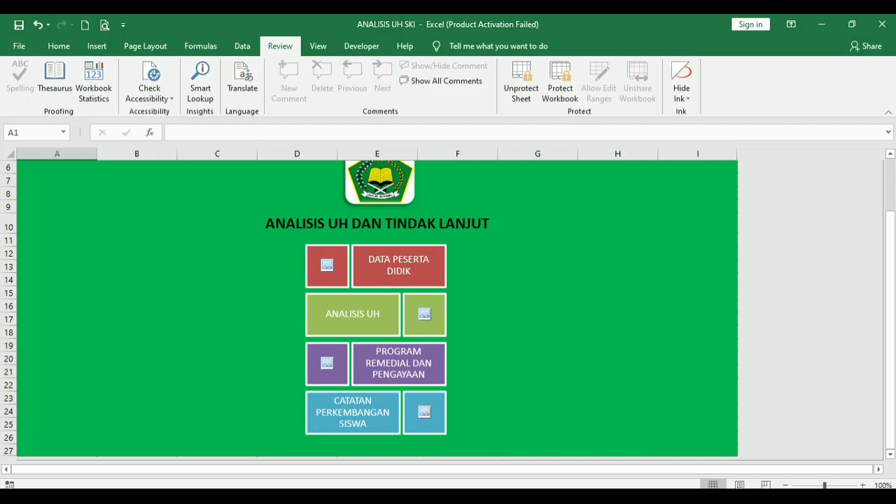
{"action": "left_click_drag", "start_coordinate": [890, 340], "coordinate": [888, 278]}
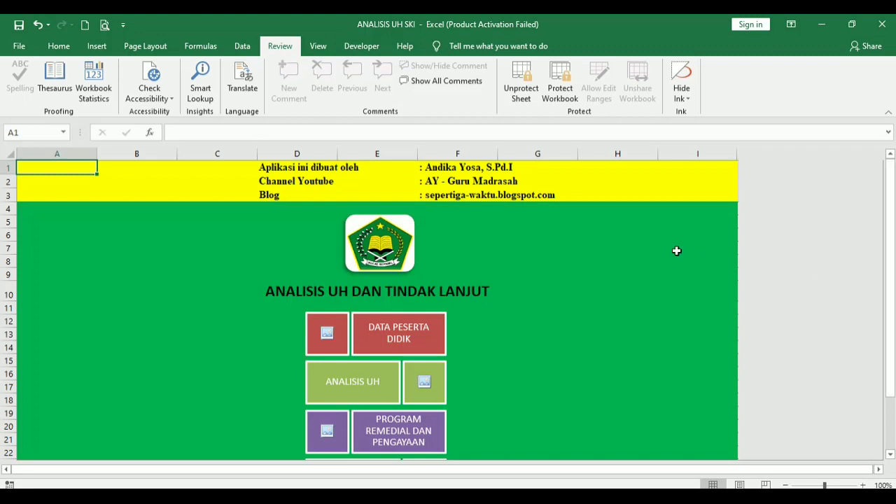
{"action": "left_click", "coordinate": [403, 338]}
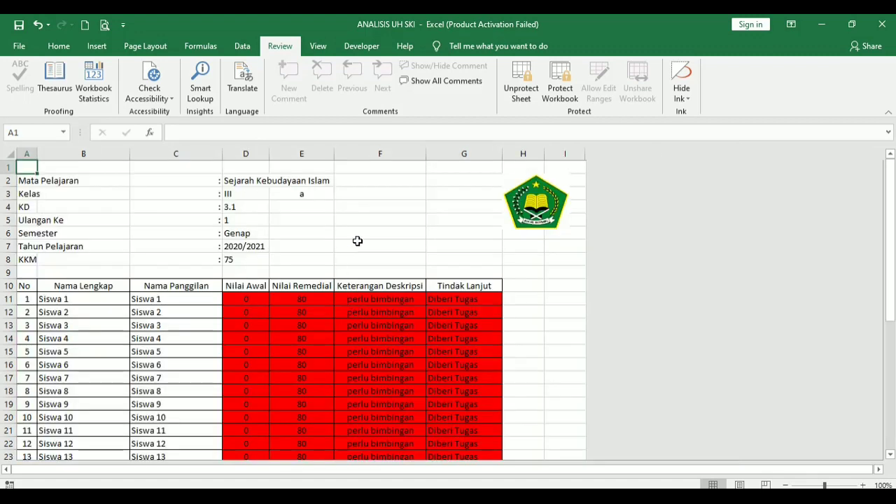
- Examine the class details from Mata Pelajaran to KKM and the name and Nilai Awal columns of the student table
{"action": "left_click", "coordinate": [238, 181]}
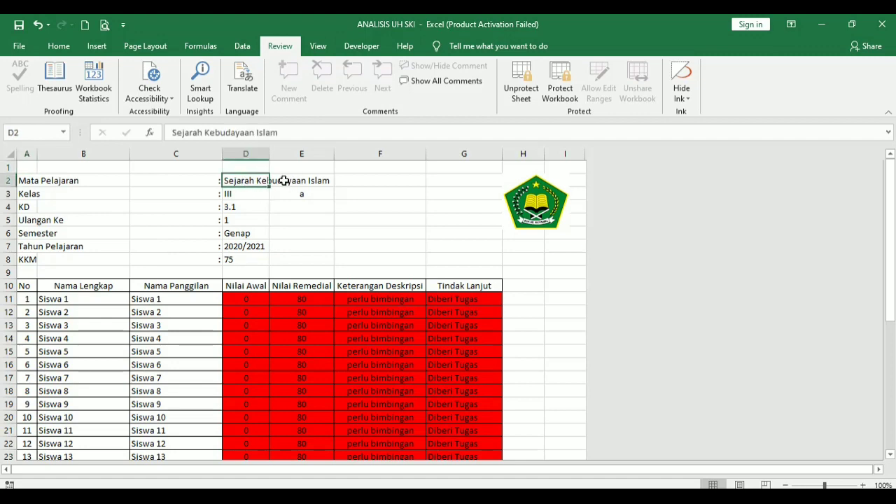
{"action": "left_click", "coordinate": [242, 198]}
{"action": "left_click", "coordinate": [306, 196]}
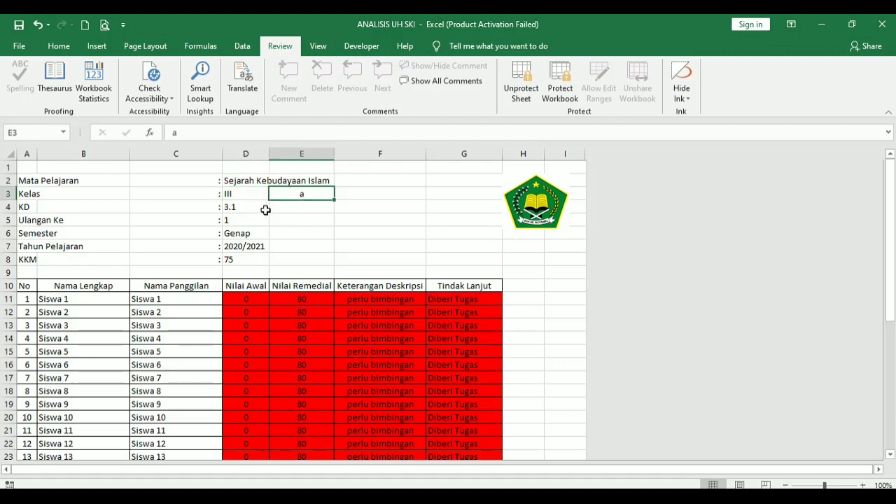
{"action": "left_click", "coordinate": [243, 207]}
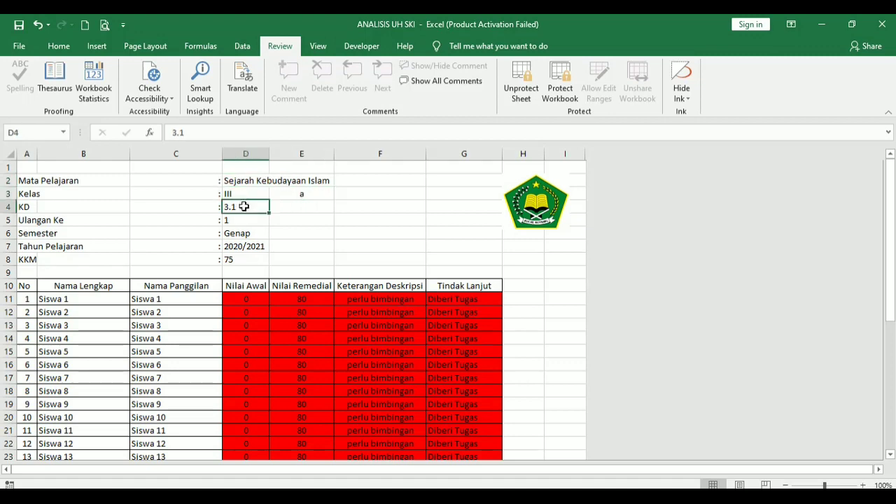
{"action": "left_click", "coordinate": [245, 220]}
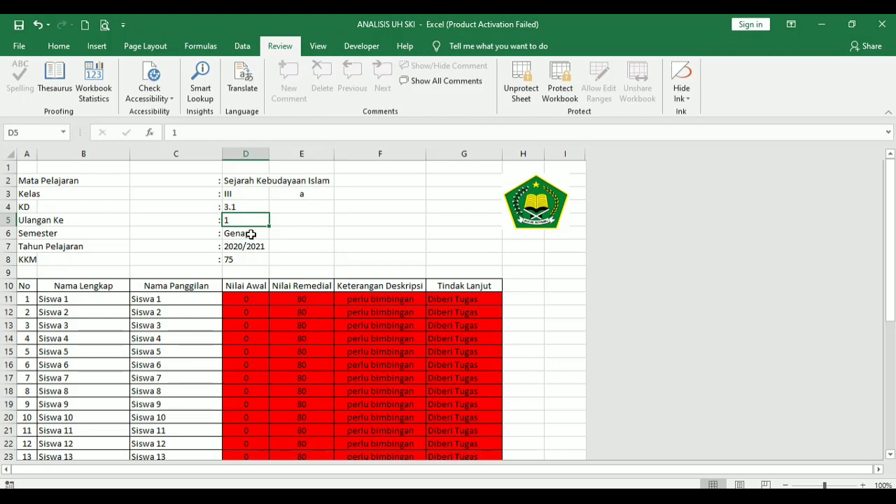
{"action": "left_click", "coordinate": [251, 234]}
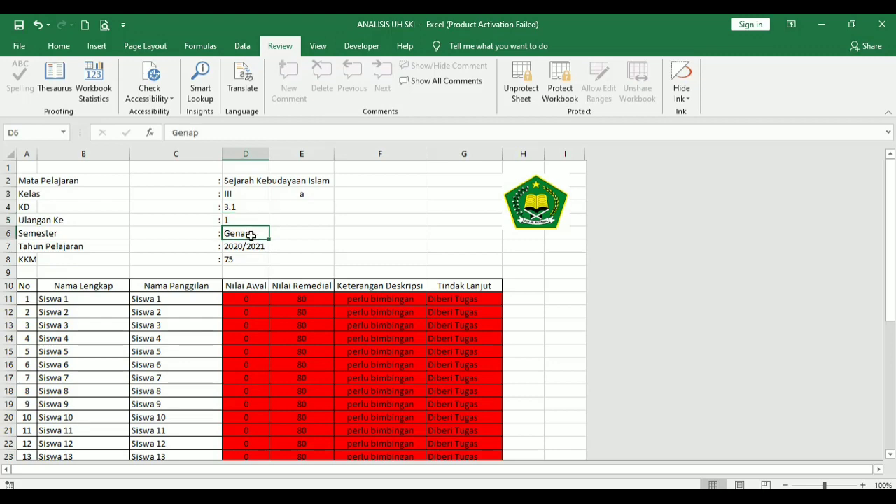
{"action": "left_click", "coordinate": [253, 248]}
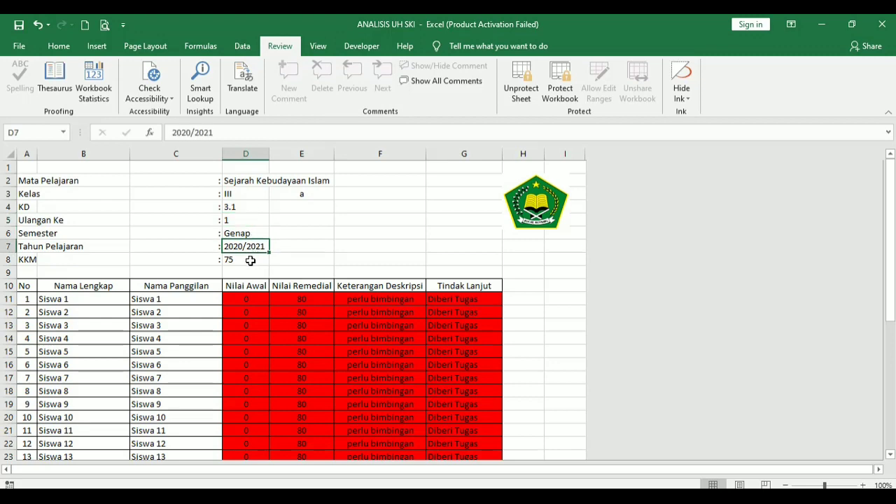
{"action": "left_click", "coordinate": [250, 260]}
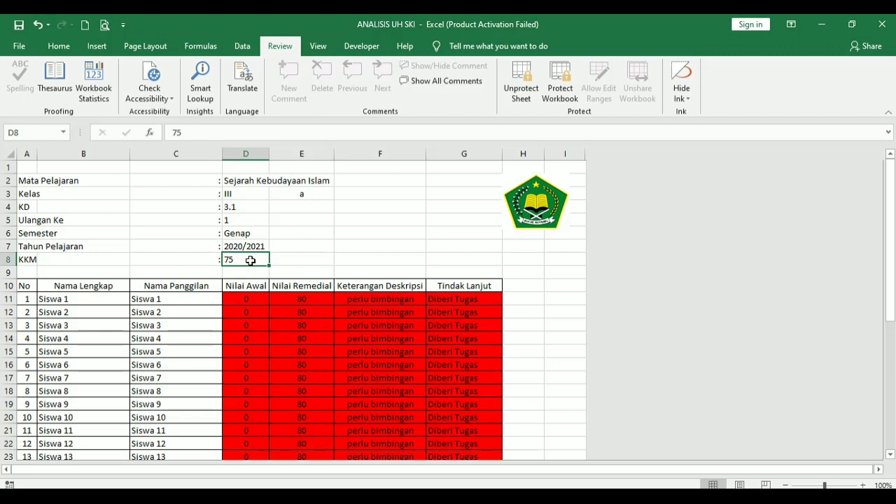
{"action": "left_click", "coordinate": [75, 285]}
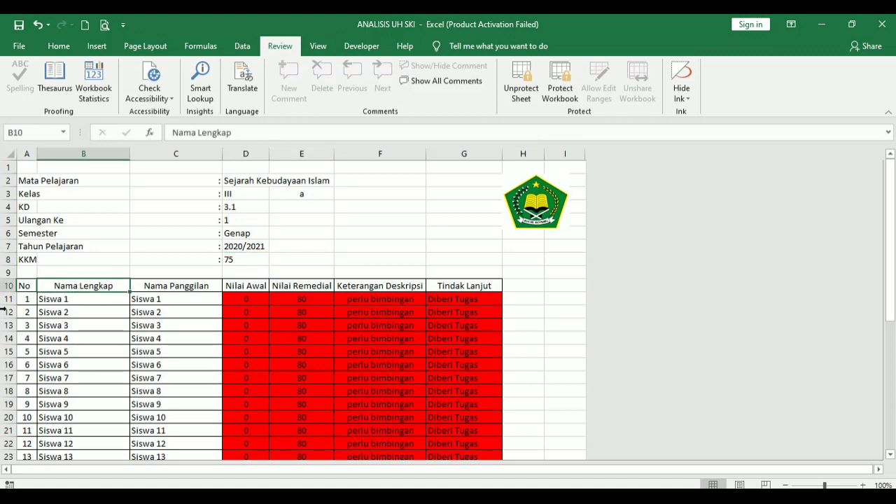
{"action": "left_click", "coordinate": [63, 301]}
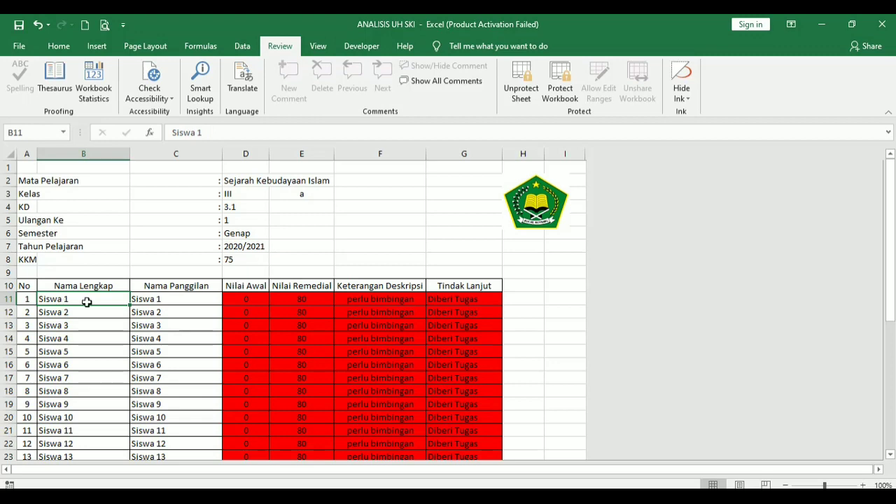
{"action": "left_click", "coordinate": [158, 301]}
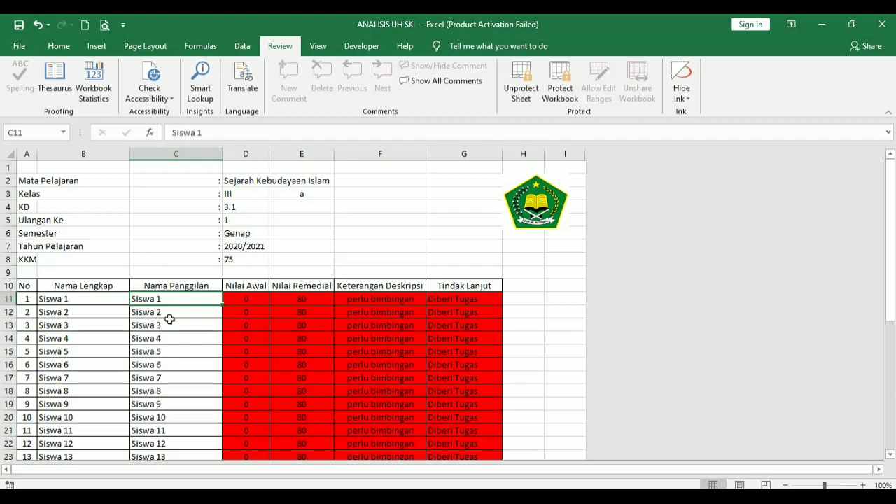
{"action": "left_click", "coordinate": [246, 299]}
- Try to edit the Nilai Remedial and Keterangan Deskripsi cells of Siswa 1
{"action": "double_click", "coordinate": [301, 301]}
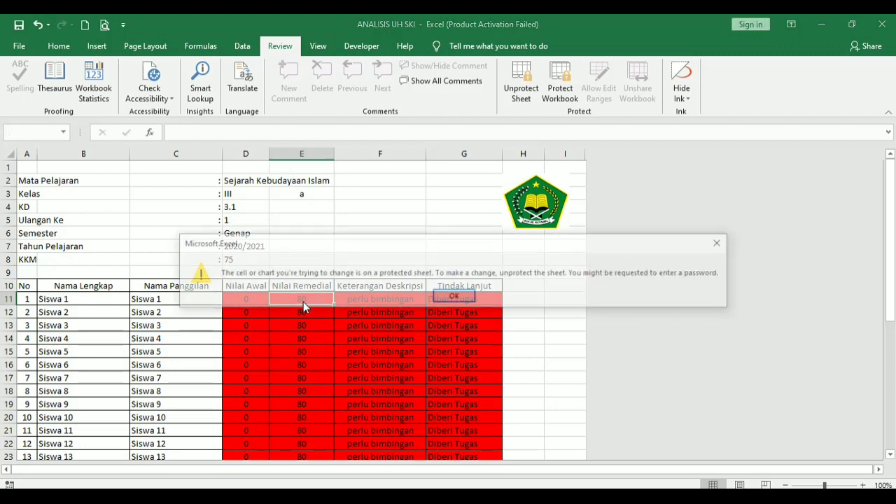
{"action": "left_click", "coordinate": [456, 298]}
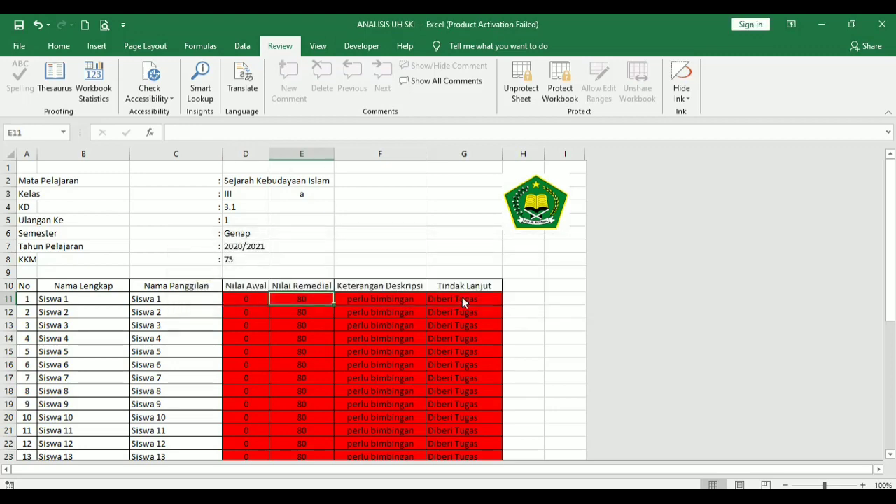
{"action": "double_click", "coordinate": [385, 301]}
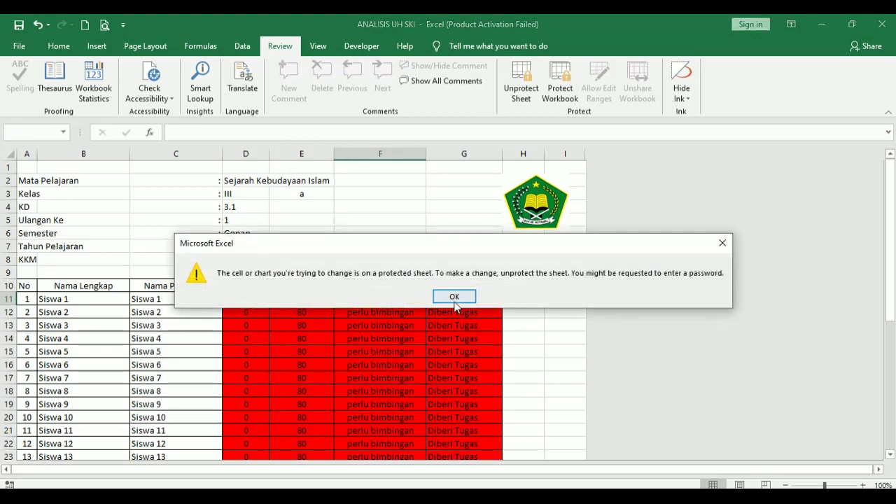
{"action": "left_click", "coordinate": [454, 301]}
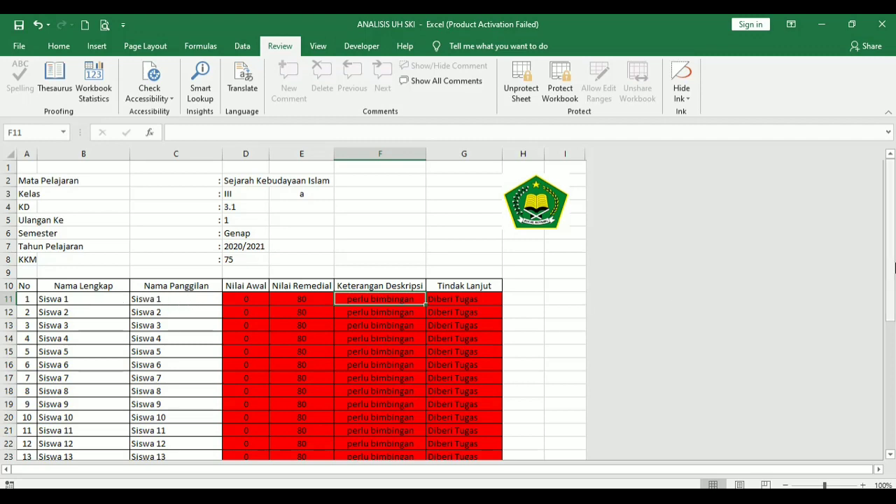
- Look through the whole student list and check which row commands are available for the Siswa 36 row
{"action": "left_click_drag", "start_coordinate": [890, 268], "coordinate": [890, 389]}
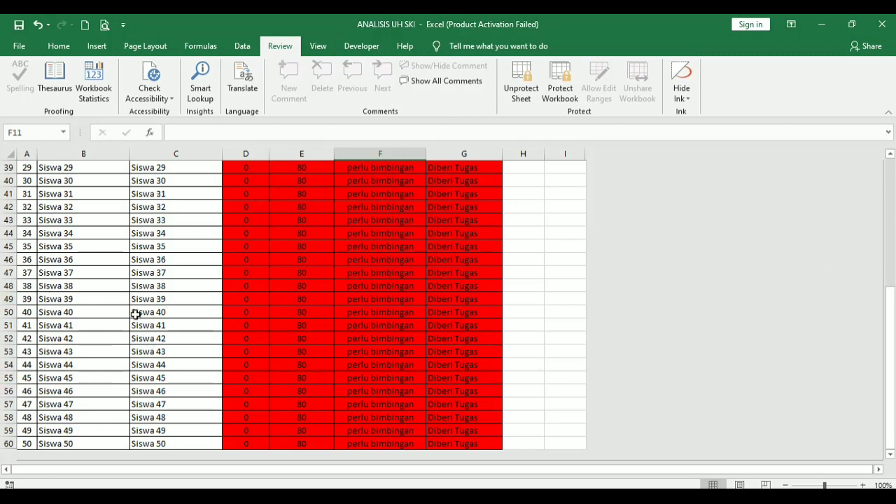
{"action": "left_click", "coordinate": [8, 260]}
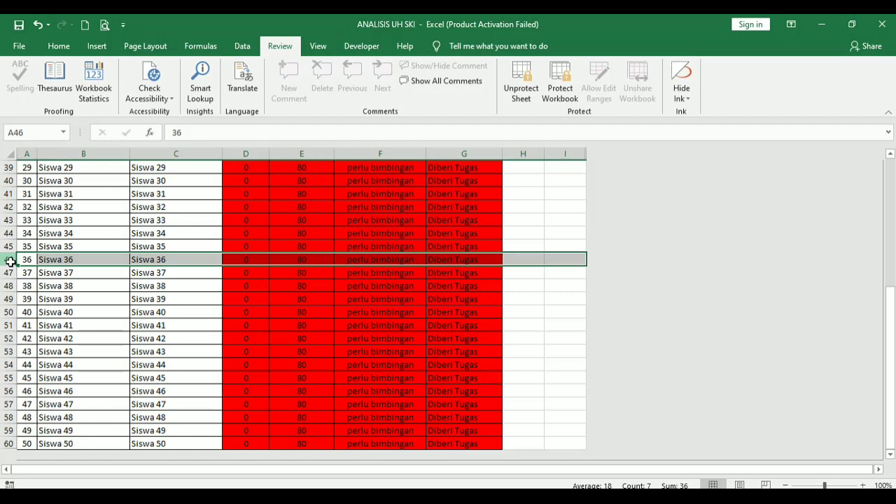
{"action": "right_click", "coordinate": [10, 261]}
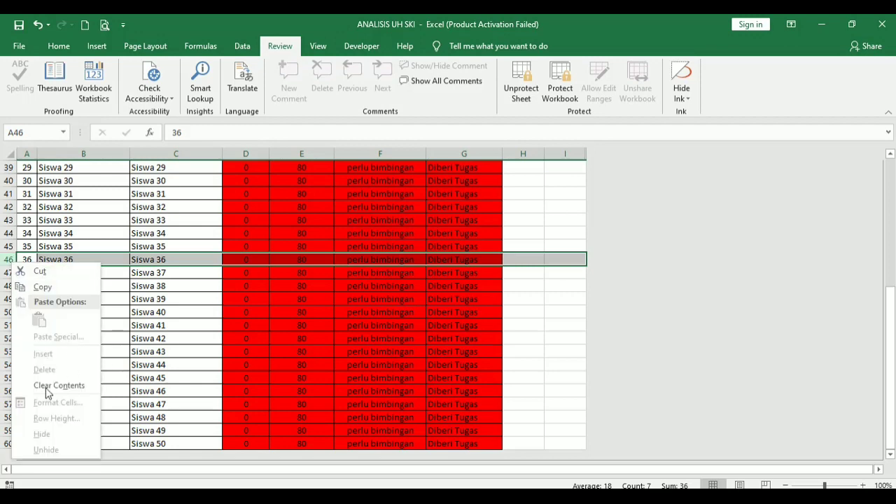
{"action": "left_click", "coordinate": [684, 346]}
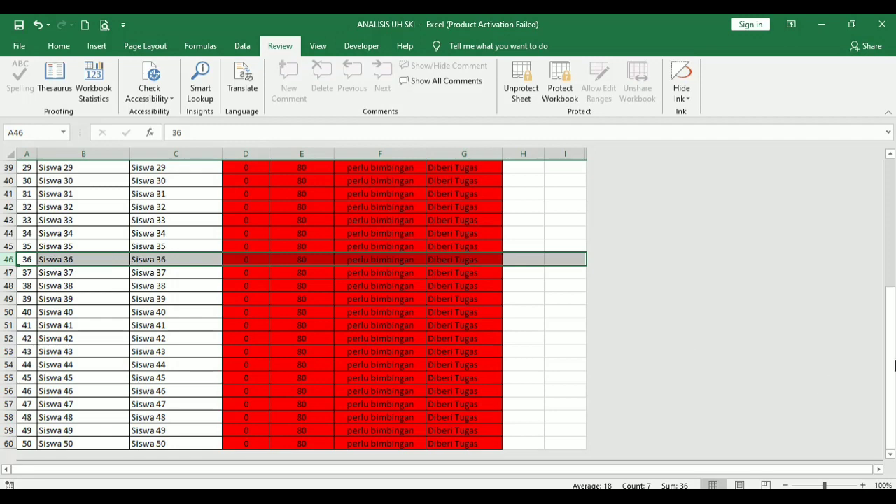
{"action": "left_click_drag", "start_coordinate": [893, 365], "coordinate": [883, 145]}
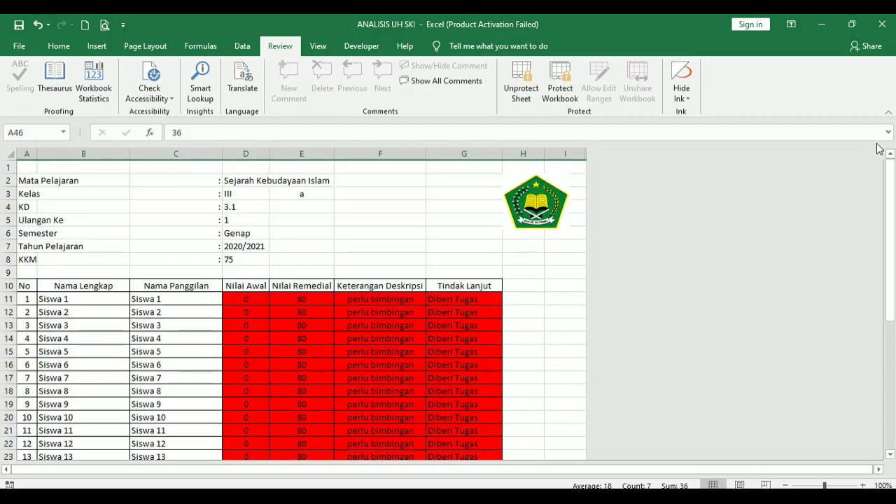
{"action": "left_click", "coordinate": [65, 304]}
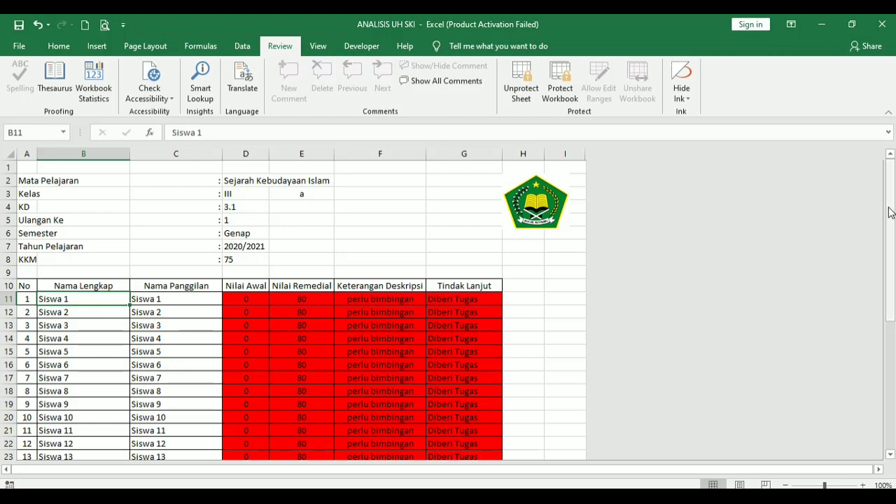
{"action": "left_click_drag", "start_coordinate": [892, 214], "coordinate": [892, 263]}
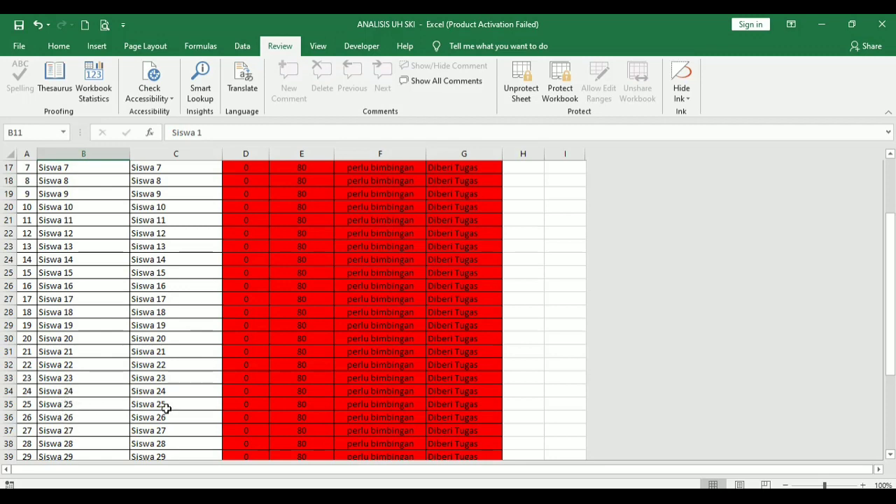
{"action": "left_click_drag", "start_coordinate": [891, 360], "coordinate": [879, 235]}
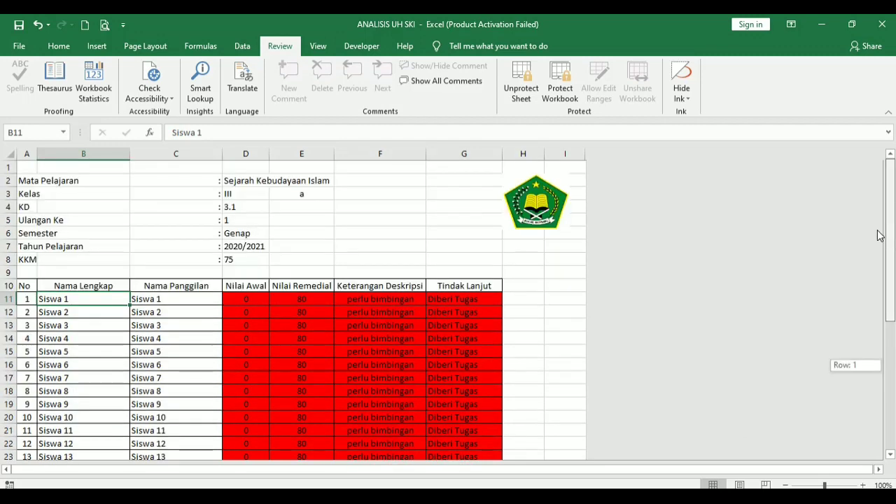
- Return to the main menu and open the Analisis UH sheet
{"action": "left_click", "coordinate": [538, 214]}
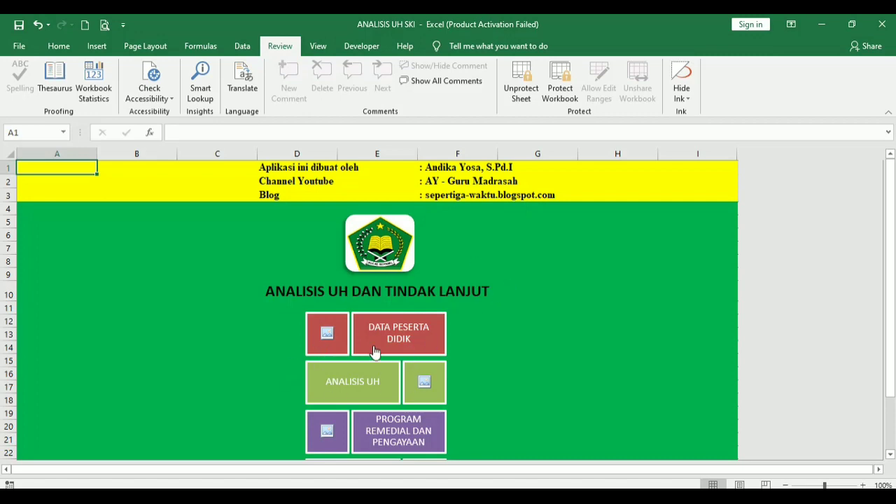
{"action": "left_click", "coordinate": [354, 389]}
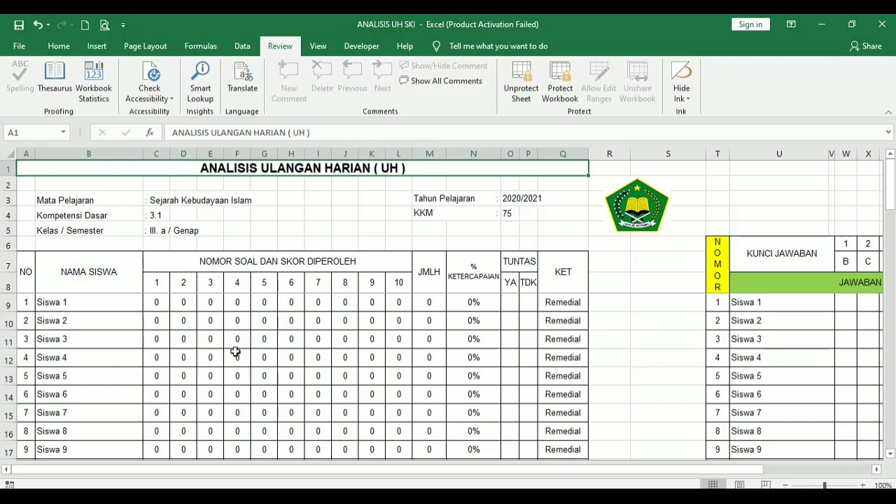
- Examine the score columns for questions 1 to 10 and the Kunci Jawaban row on the Analisis UH sheet
{"action": "left_click_drag", "start_coordinate": [308, 470], "coordinate": [421, 471]}
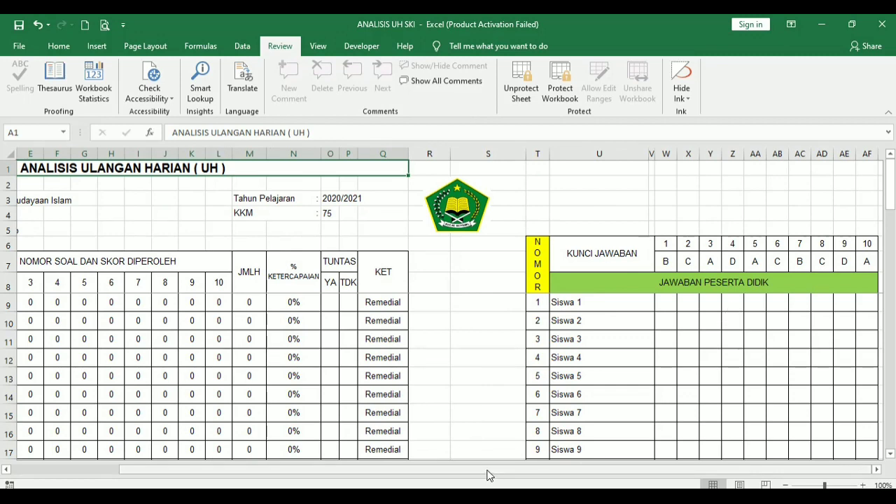
{"action": "left_click_drag", "start_coordinate": [487, 475], "coordinate": [380, 475]}
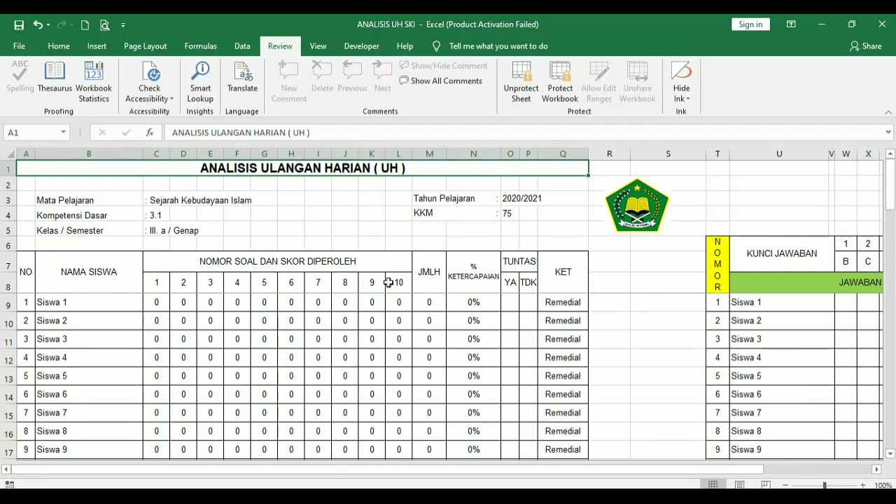
{"action": "left_click_drag", "start_coordinate": [156, 283], "coordinate": [400, 282]}
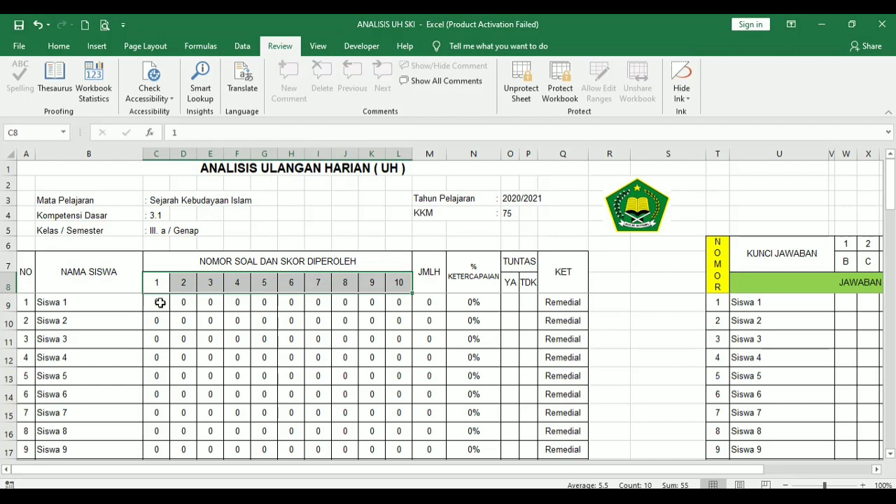
{"action": "left_click_drag", "start_coordinate": [394, 473], "coordinate": [511, 475]}
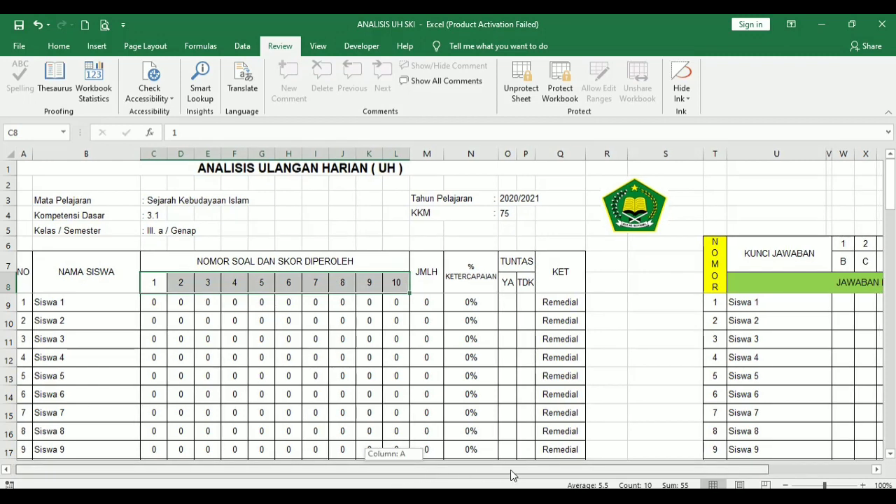
{"action": "left_click_drag", "start_coordinate": [581, 479], "coordinate": [584, 478]}
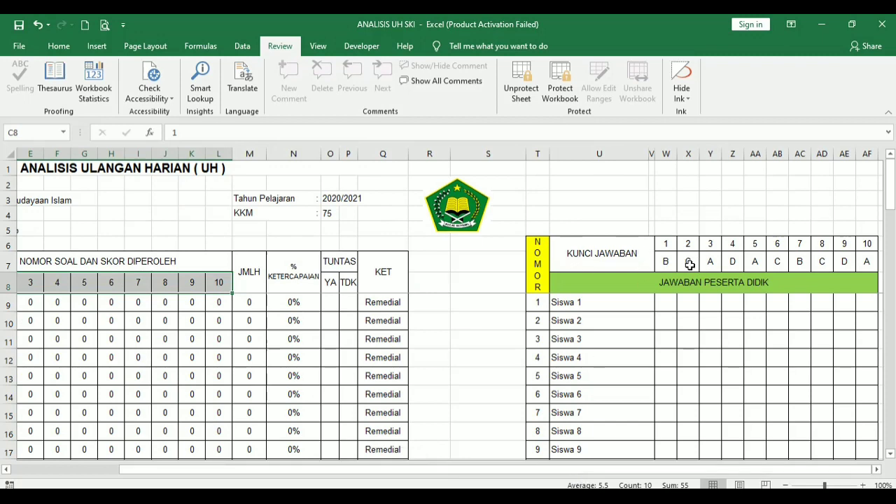
{"action": "left_click_drag", "start_coordinate": [524, 474], "coordinate": [663, 474]}
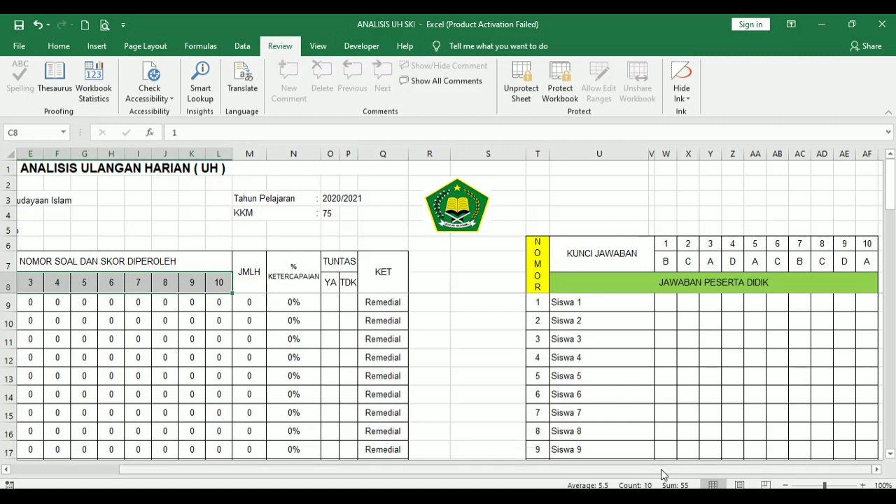
{"action": "left_click", "coordinate": [667, 261]}
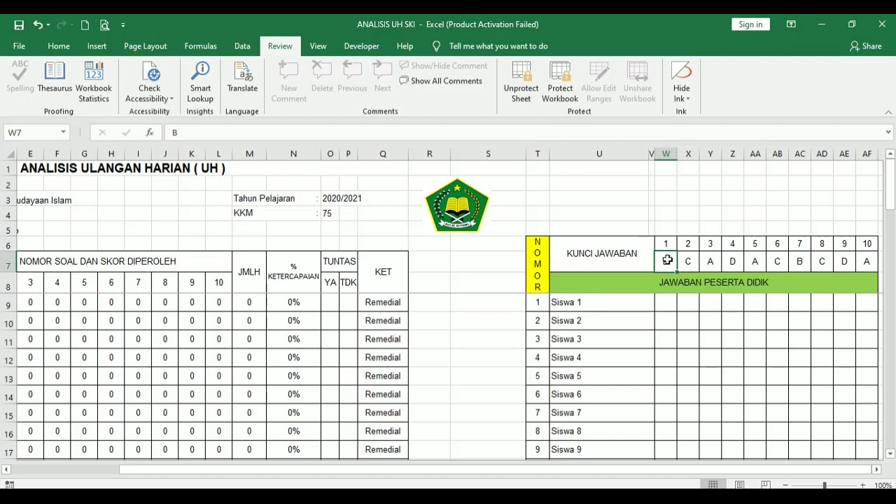
- Go through the Kunci Jawaban cells one by one from question 1 to question 10
{"action": "key", "text": "Right"}
{"action": "key", "text": "Right"}
{"action": "key", "text": "Right"}
{"action": "key", "text": "Right"}
{"action": "key", "text": "Right"}
{"action": "key", "text": "Right"}
{"action": "key", "text": "Right"}
{"action": "key", "text": "Right"}
{"action": "key", "text": "Right"}
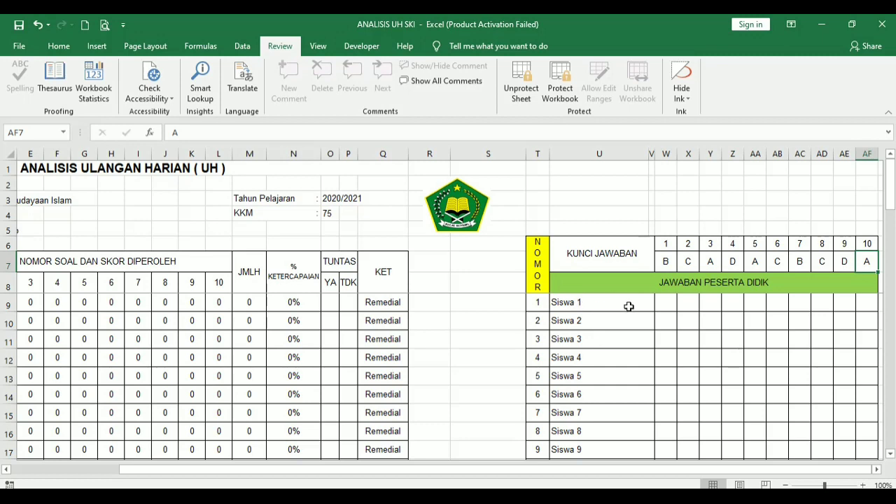
- Enter B as Siswa 1's answer to question 1 and check the resulting score in the analysis table
{"action": "left_click", "coordinate": [665, 303]}
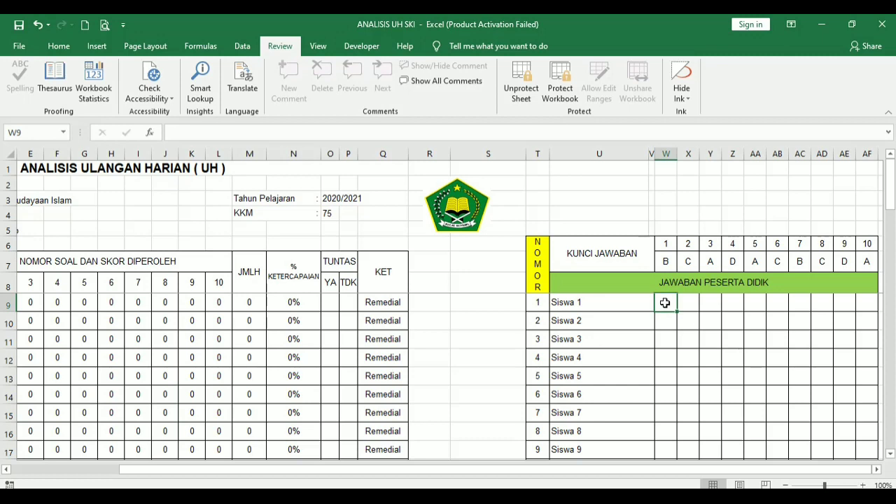
{"action": "type", "text": "B"}
{"action": "key", "text": "Tab"}
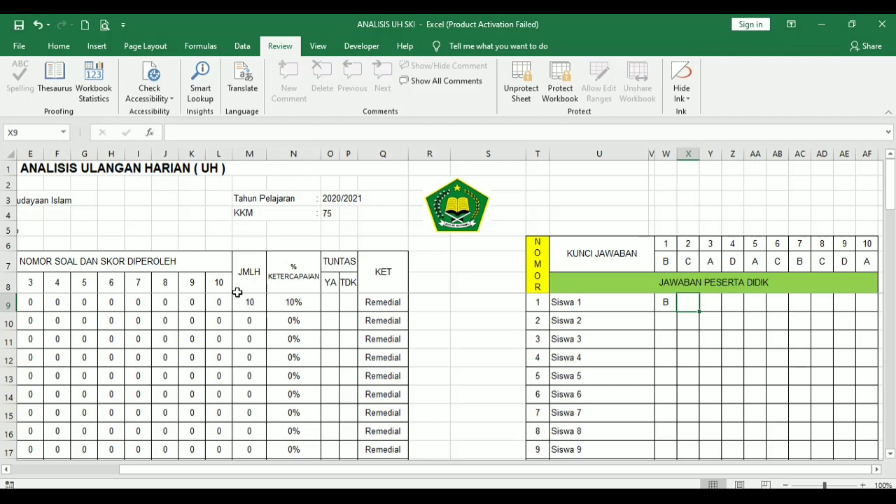
{"action": "left_click_drag", "start_coordinate": [537, 472], "coordinate": [340, 482]}
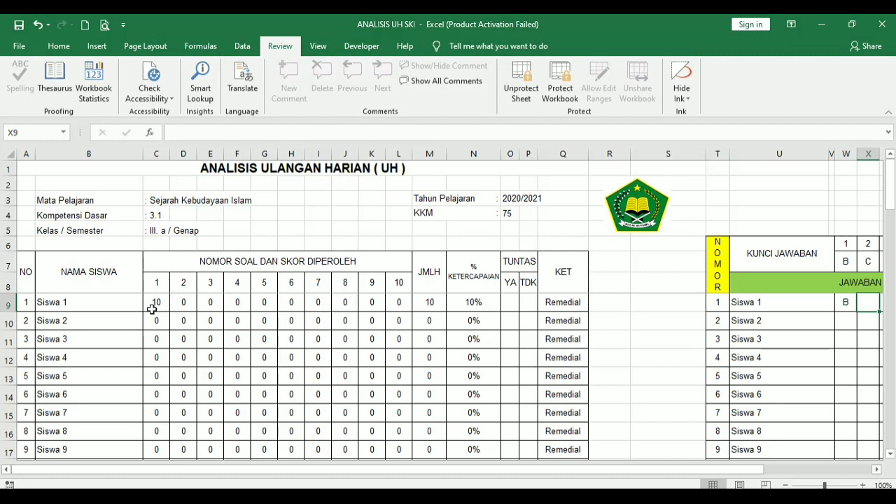
{"action": "left_click_drag", "start_coordinate": [439, 469], "coordinate": [670, 468]}
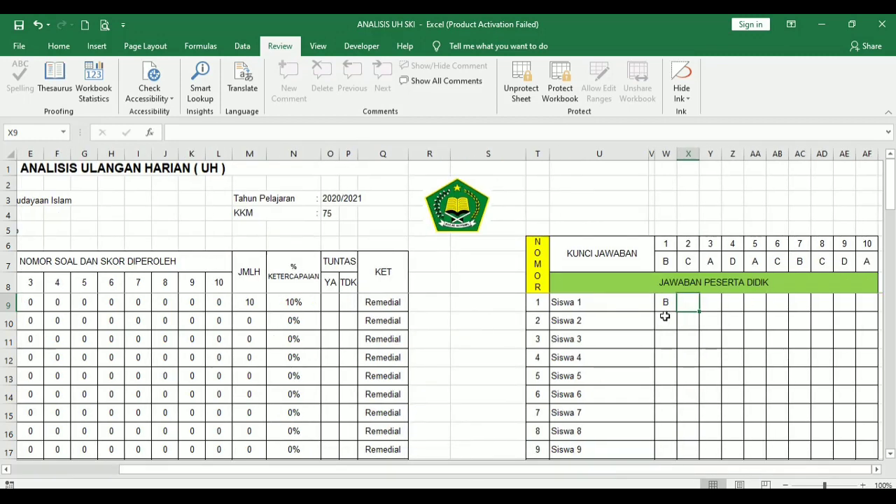
- Enter Siswa 1's answers to questions 2 to 6 as C, A, D, A and C
{"action": "type", "text": "C"}
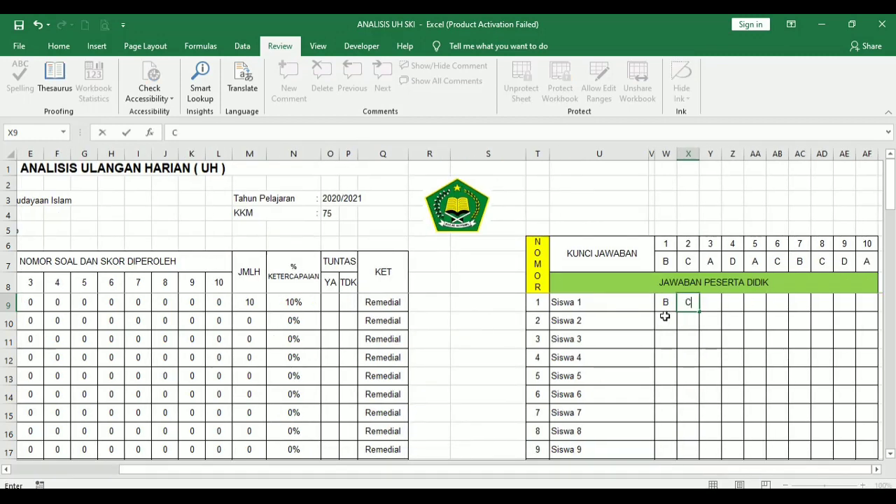
{"action": "key", "text": "Tab"}
{"action": "type", "text": "A"}
{"action": "key", "text": "Tab"}
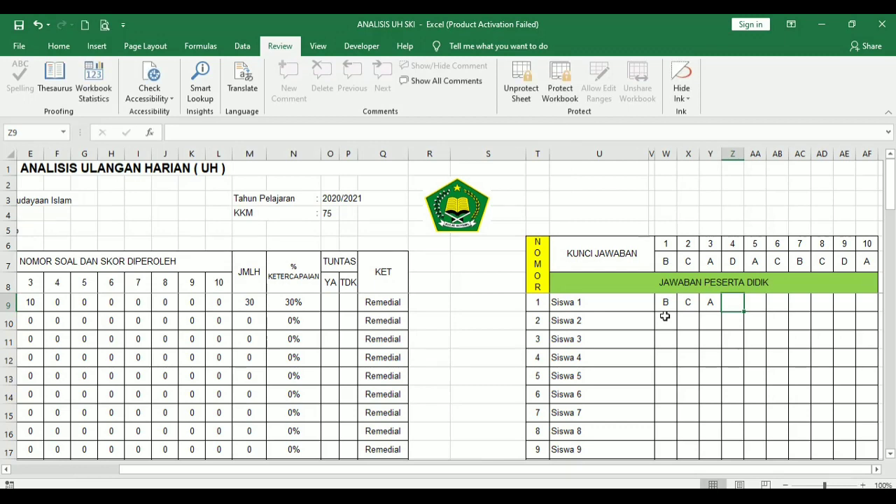
{"action": "type", "text": "D"}
{"action": "key", "text": "Tab"}
{"action": "type", "text": "A"}
{"action": "key", "text": "Tab"}
{"action": "type", "text": "C"}
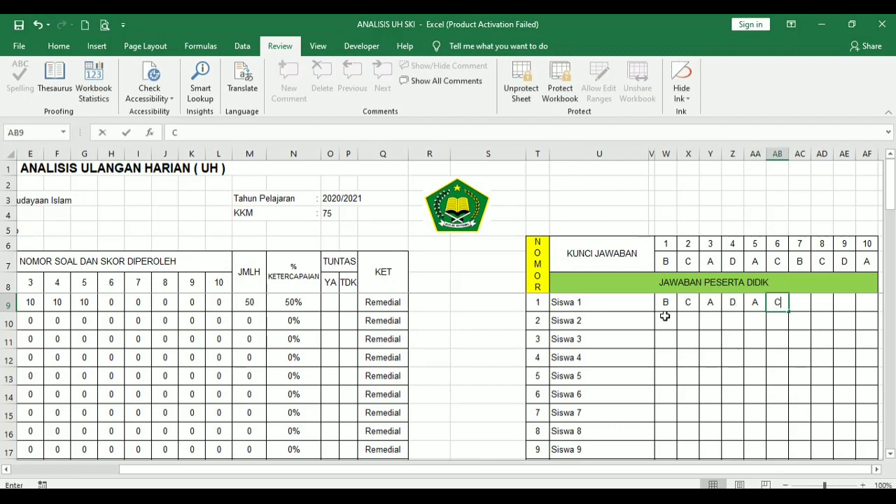
{"action": "key", "text": "Tab"}
- Enter Siswa 1's answers to questions 7 to 10 as B, C, D and A
{"action": "type", "text": "B"}
{"action": "key", "text": "Tab"}
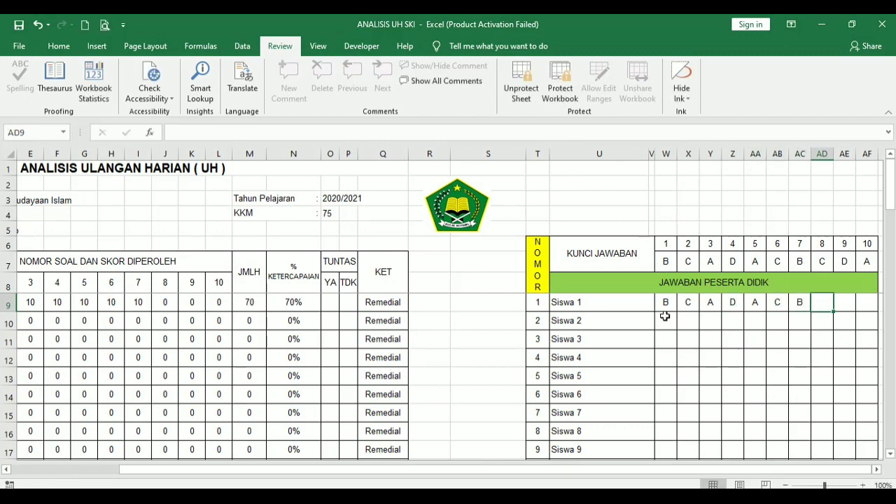
{"action": "type", "text": "C"}
{"action": "key", "text": "Tab"}
{"action": "type", "text": "D"}
{"action": "key", "text": "Tab"}
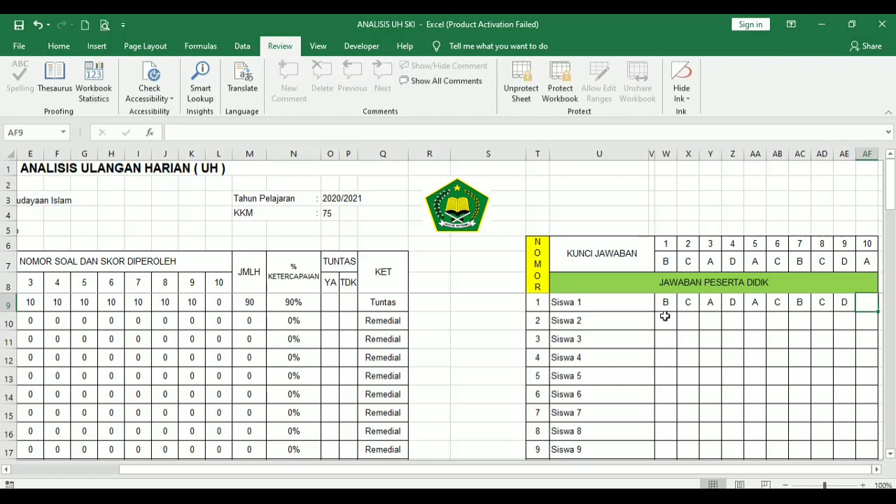
{"action": "type", "text": "A"}
{"action": "key", "text": "Tab"}
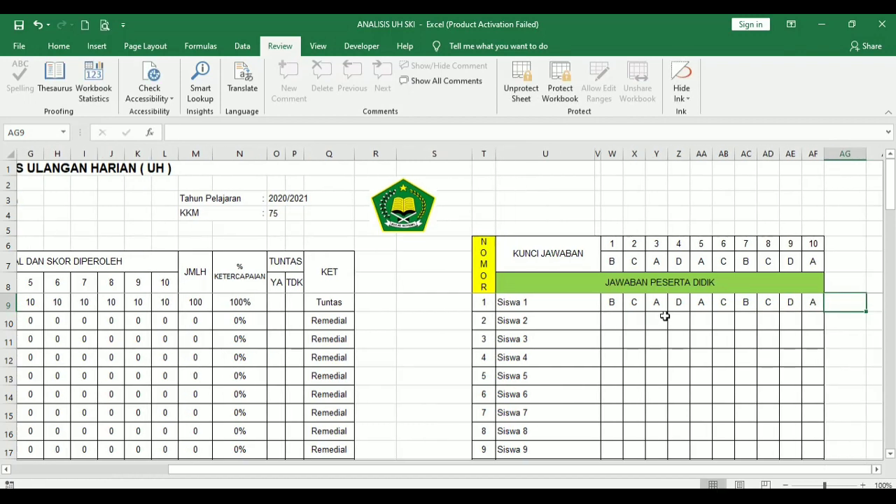
- Change Siswa 1's answer to question 10 to B
{"action": "key", "text": "Left"}
{"action": "type", "text": "B"}
{"action": "key", "text": "Tab"}
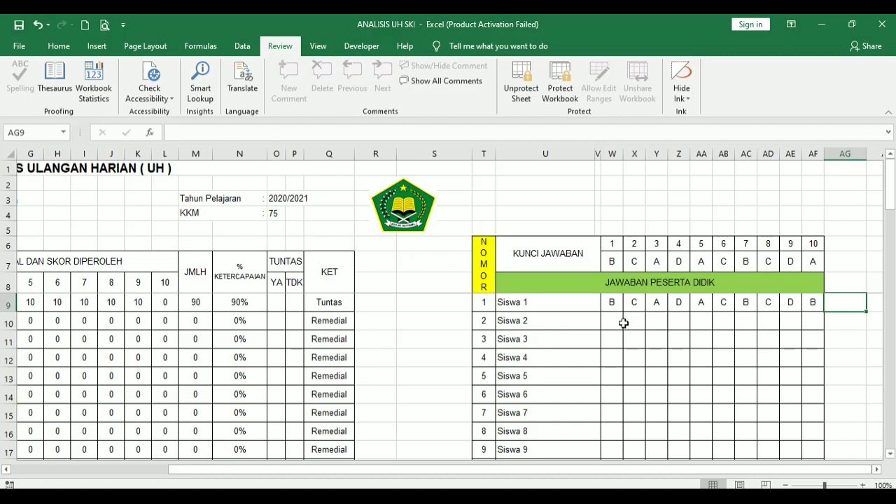
- Copy all ten of Siswa 1's answers into the Siswa 2 row
{"action": "left_click_drag", "start_coordinate": [615, 302], "coordinate": [807, 301]}
{"action": "key", "text": "ctrl+c"}
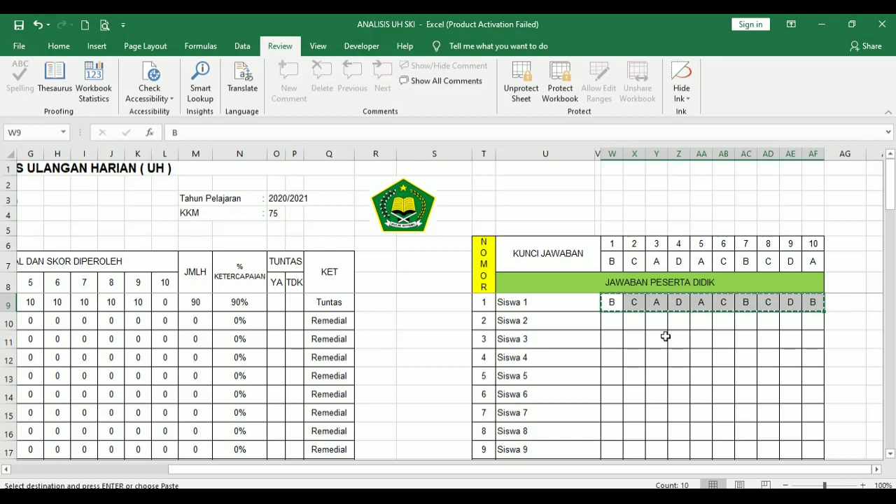
{"action": "left_click", "coordinate": [609, 323]}
{"action": "key", "text": "ctrl+v"}
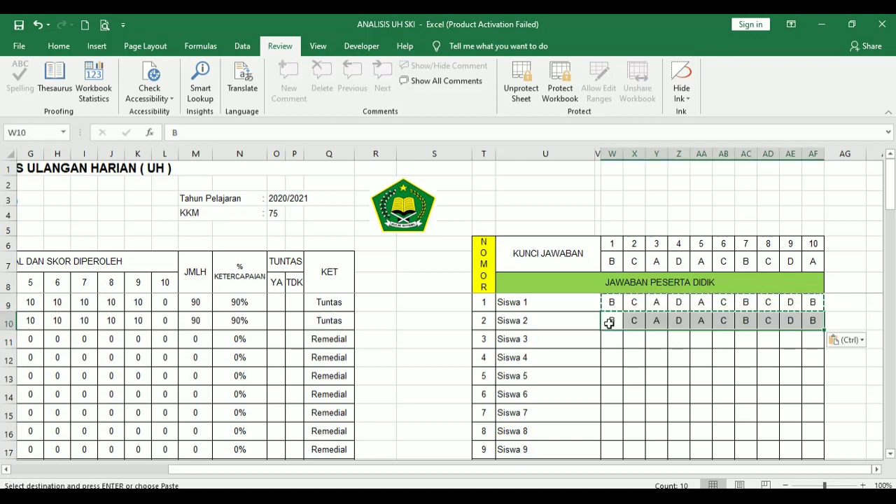
- Change Siswa 2's answers to questions 1, 2 and 3 to A, B and C
{"action": "left_click", "coordinate": [611, 322]}
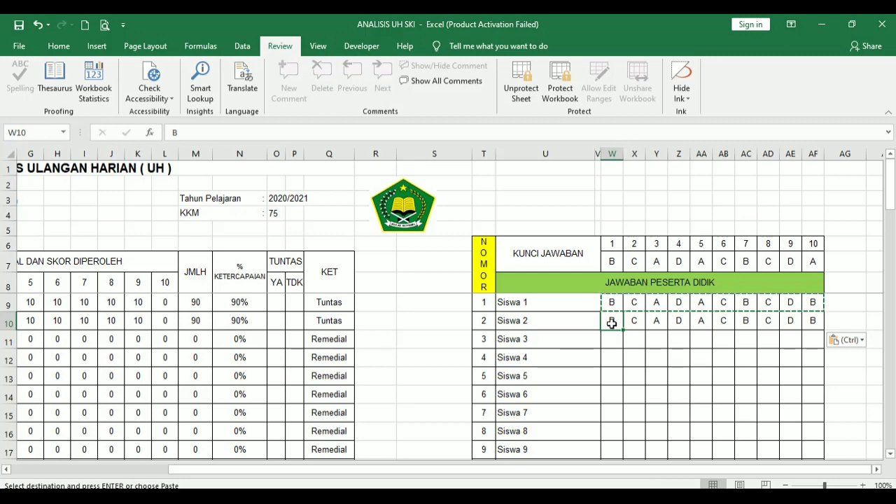
{"action": "type", "text": "A"}
{"action": "key", "text": "Tab"}
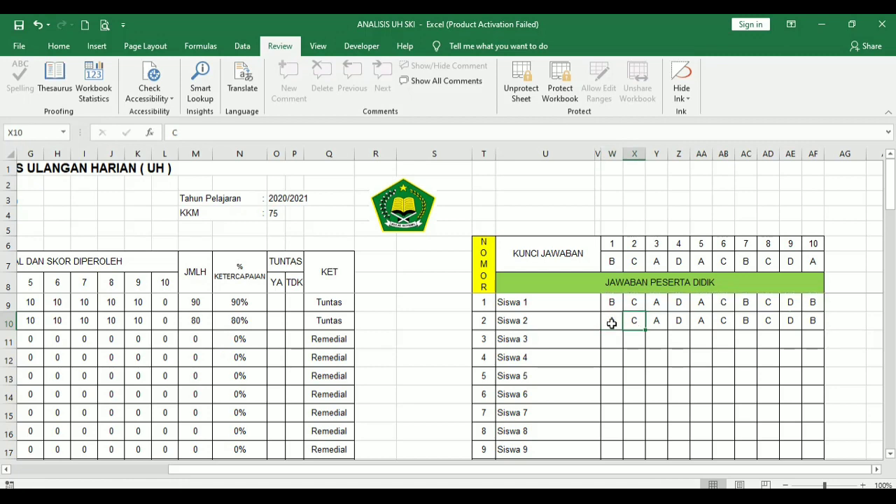
{"action": "type", "text": "B"}
{"action": "key", "text": "Tab"}
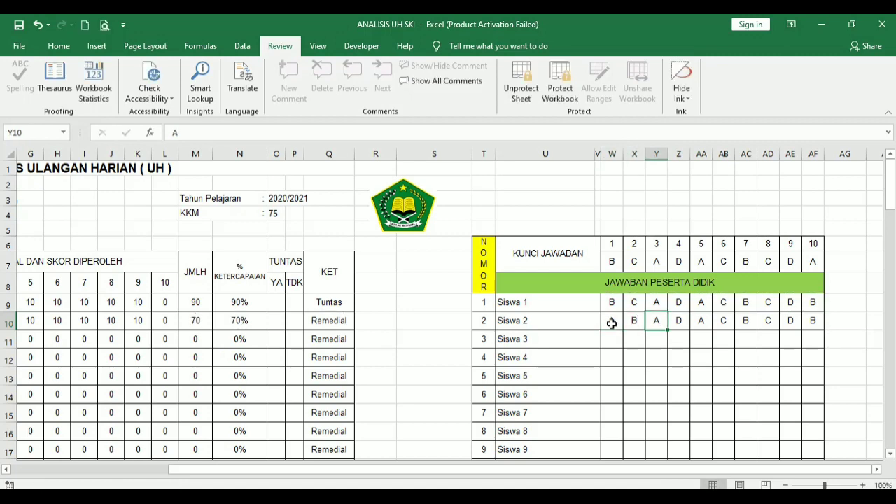
{"action": "type", "text": "C"}
{"action": "key", "text": "Tab"}
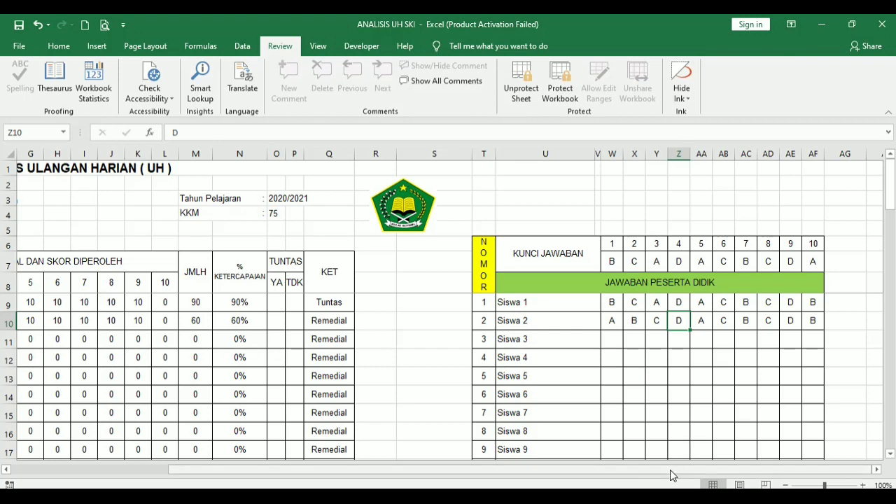
- Look through the score table down to the last students and check which row commands are available for the Siswa 45 row
{"action": "left_click_drag", "start_coordinate": [671, 475], "coordinate": [400, 470]}
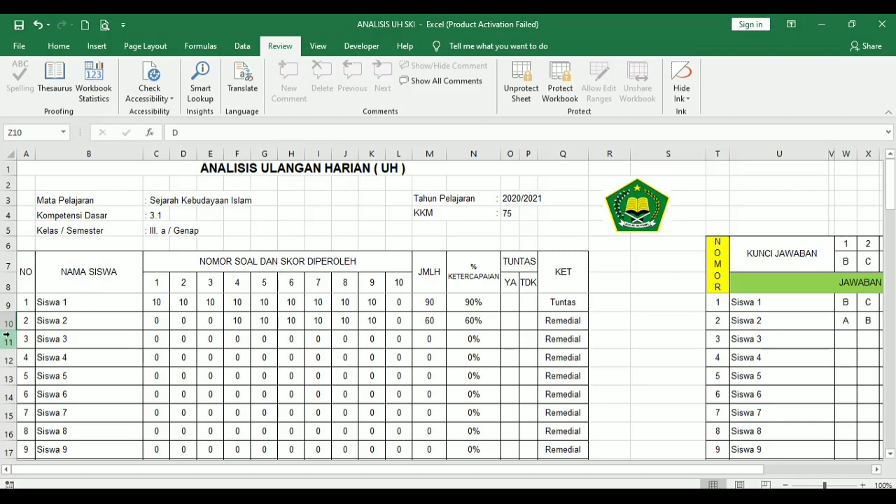
{"action": "left_click_drag", "start_coordinate": [892, 199], "coordinate": [889, 368]}
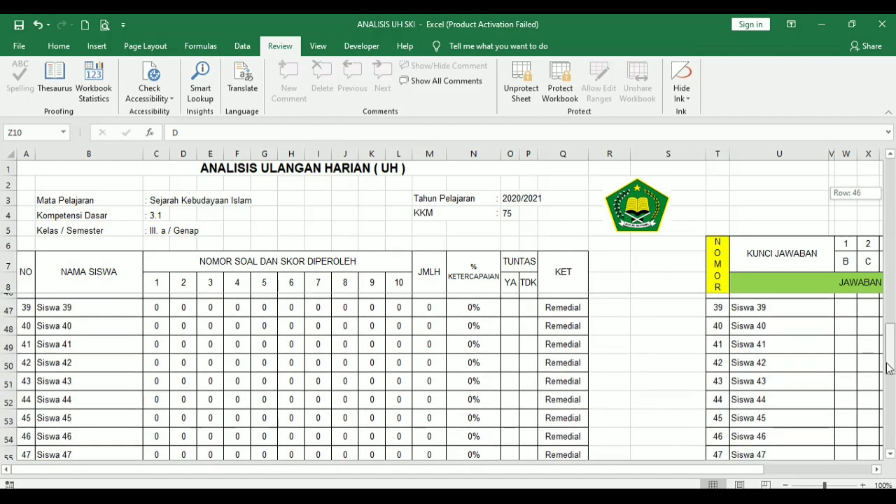
{"action": "left_click_drag", "start_coordinate": [880, 413], "coordinate": [891, 391]}
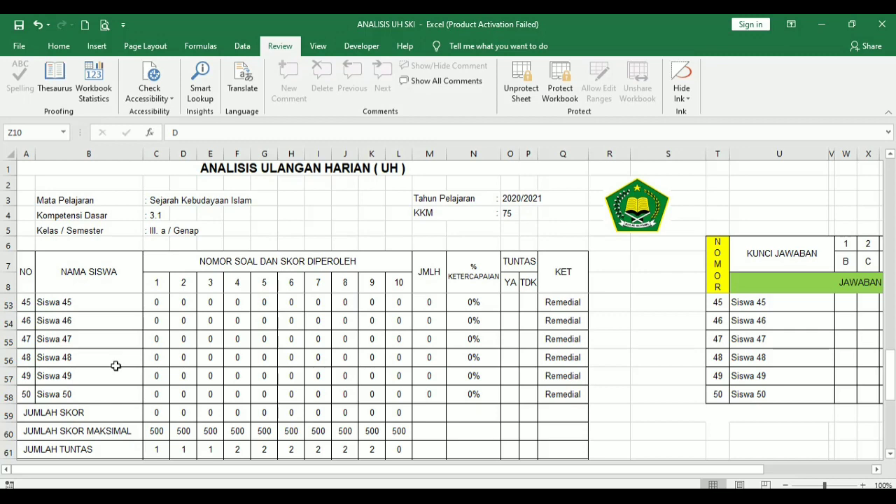
{"action": "left_click", "coordinate": [8, 306]}
{"action": "right_click", "coordinate": [8, 305]}
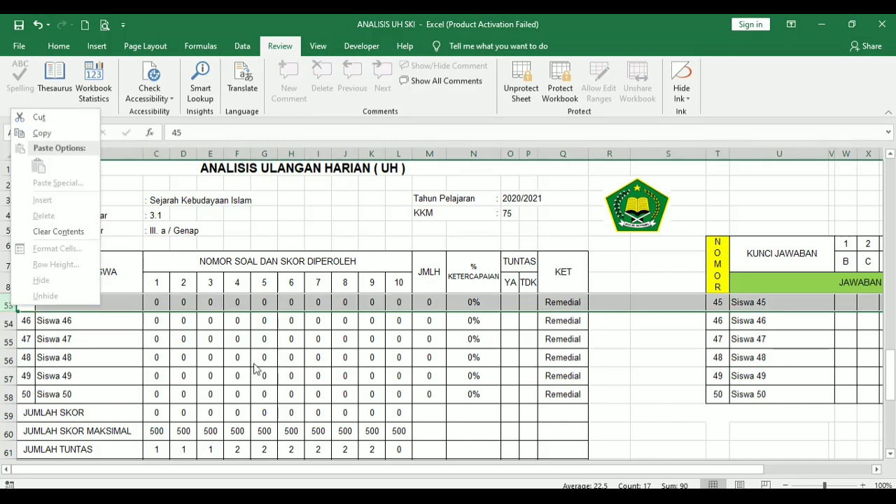
{"action": "key", "text": "Escape"}
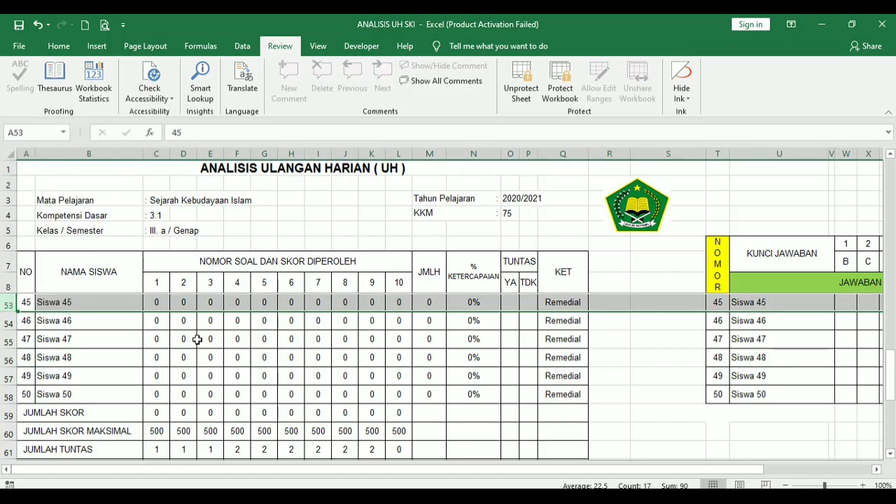
{"action": "left_click", "coordinate": [59, 46]}
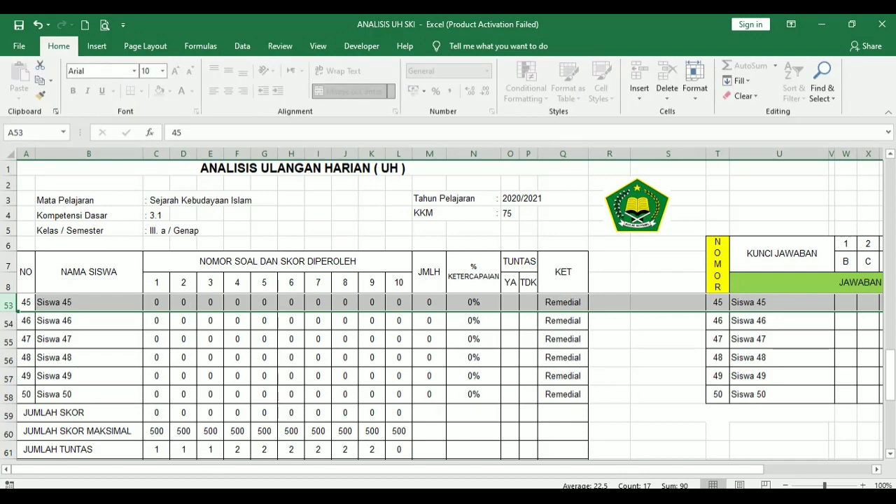
- Examine the summary rows below the student list and compare the scores of Siswa 1 and 2 with their answers
{"action": "left_click_drag", "start_coordinate": [891, 382], "coordinate": [892, 414]}
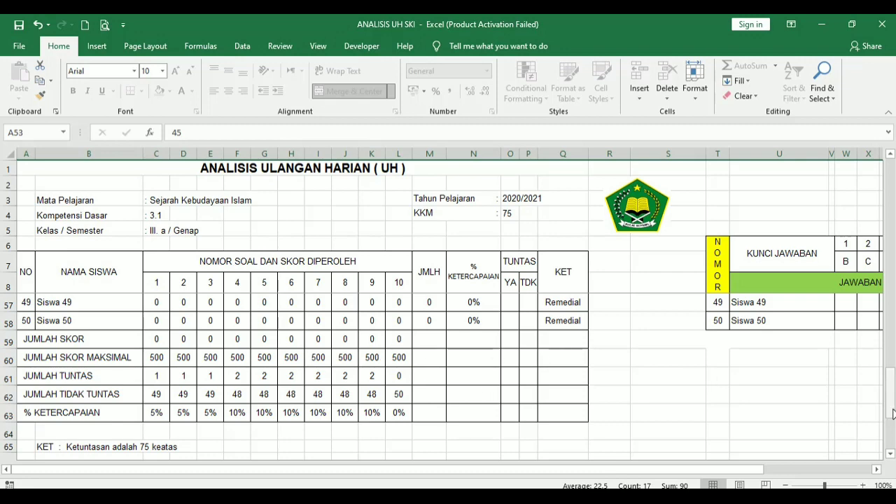
{"action": "left_click_drag", "start_coordinate": [892, 369], "coordinate": [890, 210]}
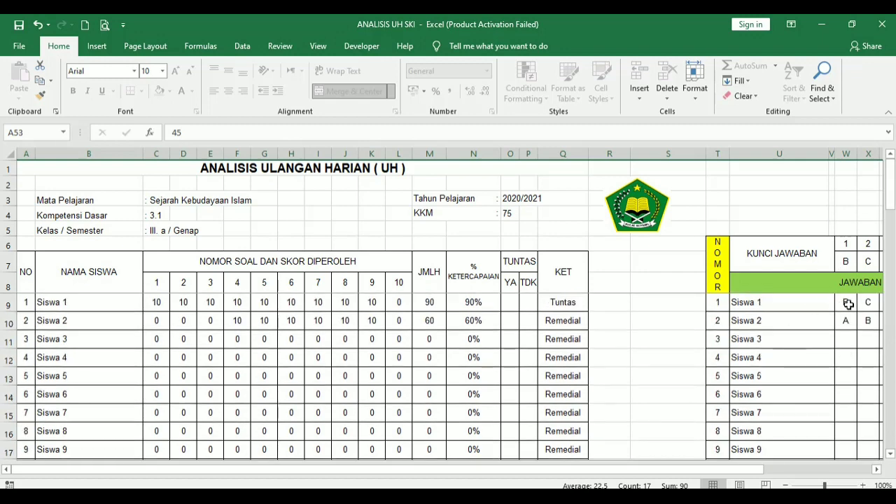
{"action": "left_click_drag", "start_coordinate": [536, 470], "coordinate": [644, 470]}
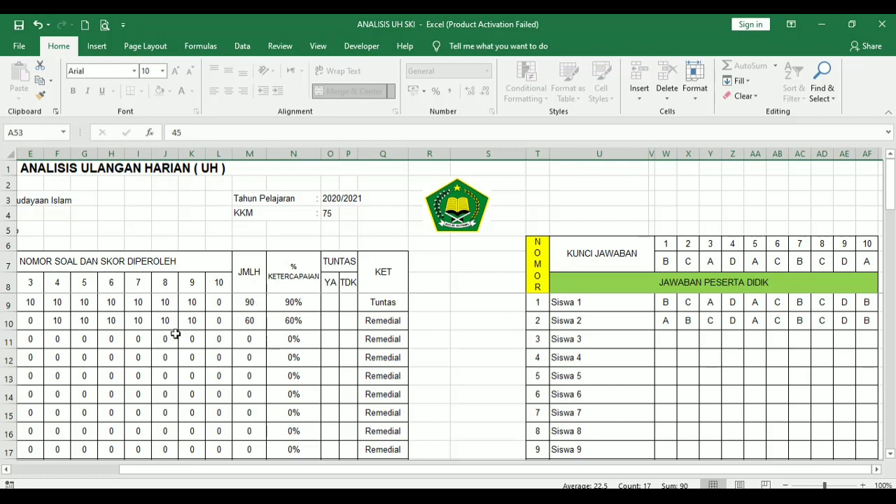
{"action": "left_click_drag", "start_coordinate": [547, 469], "coordinate": [199, 469]}
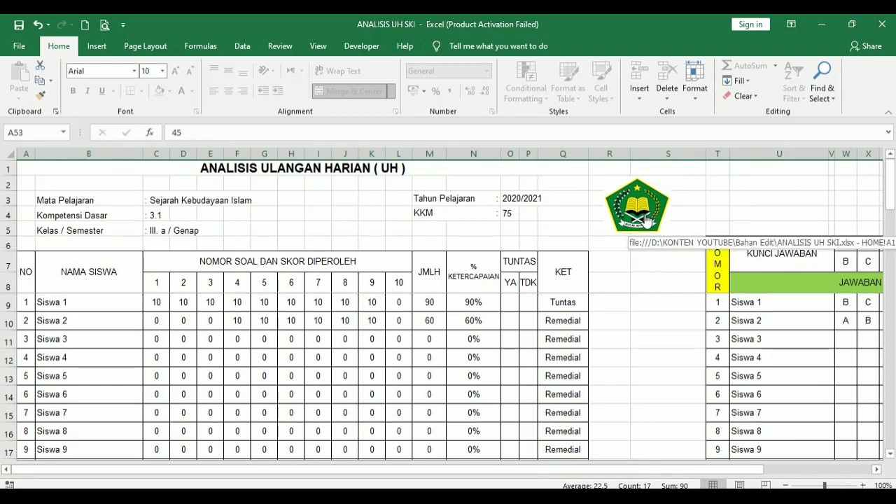
- Return to the main menu and open the Program Remedial dan Pengayaan sheet
{"action": "left_click", "coordinate": [647, 222]}
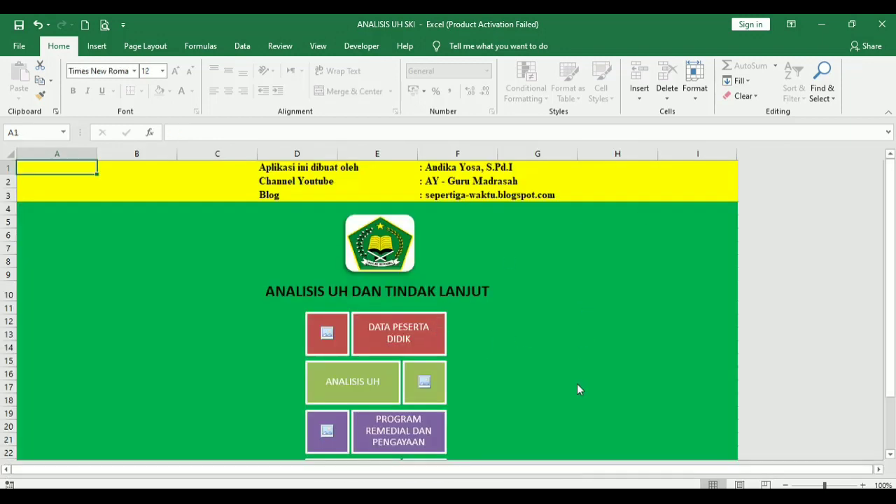
{"action": "left_click", "coordinate": [396, 441]}
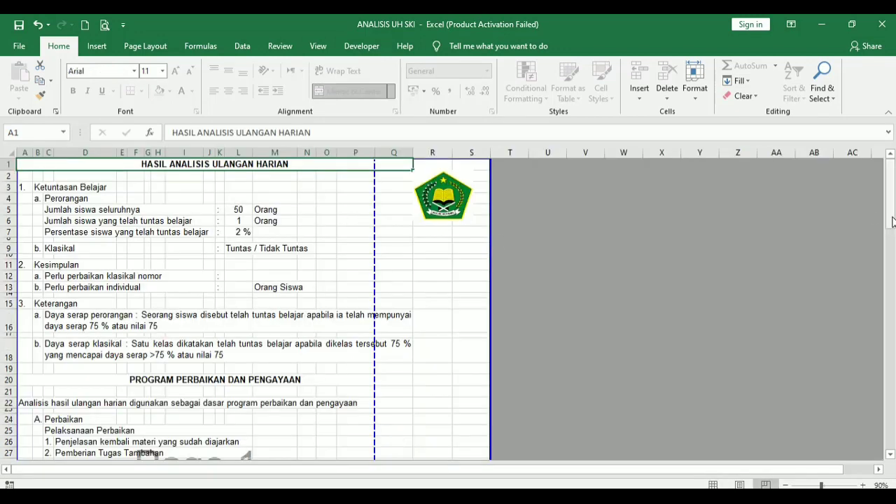
{"action": "left_click_drag", "start_coordinate": [889, 220], "coordinate": [887, 201]}
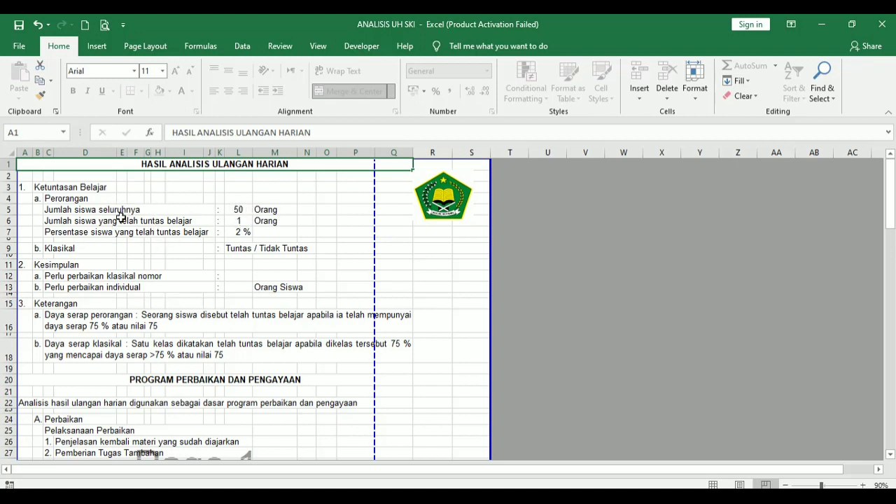
- Examine the total and passing student counts under Ketuntasan Belajar and the Daya serap perorangan note under Keterangan
{"action": "left_click", "coordinate": [237, 209]}
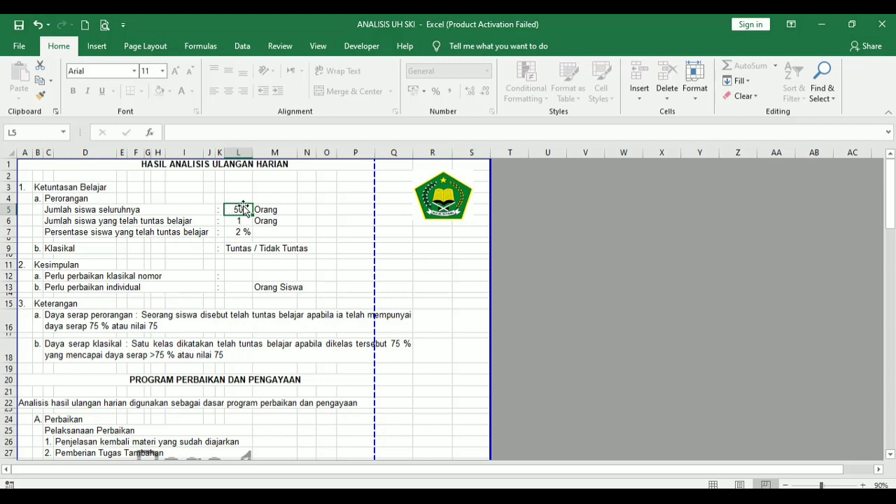
{"action": "left_click", "coordinate": [65, 222]}
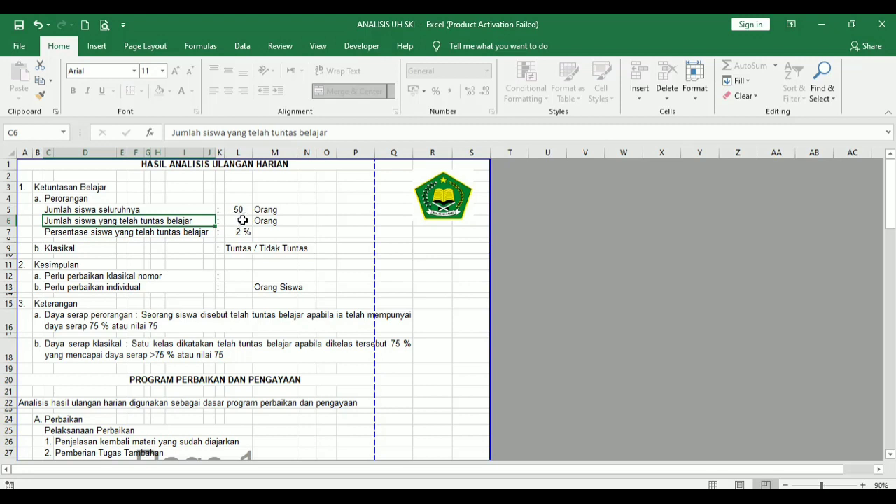
{"action": "left_click", "coordinate": [242, 220]}
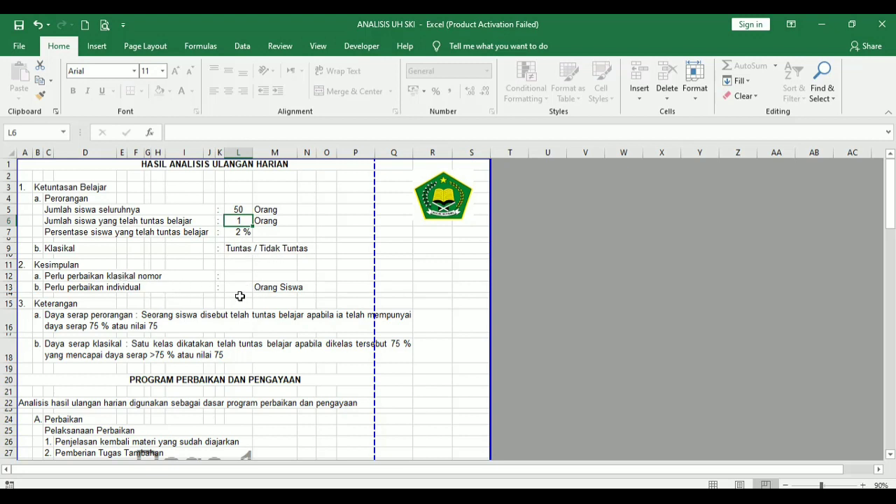
{"action": "left_click", "coordinate": [124, 324]}
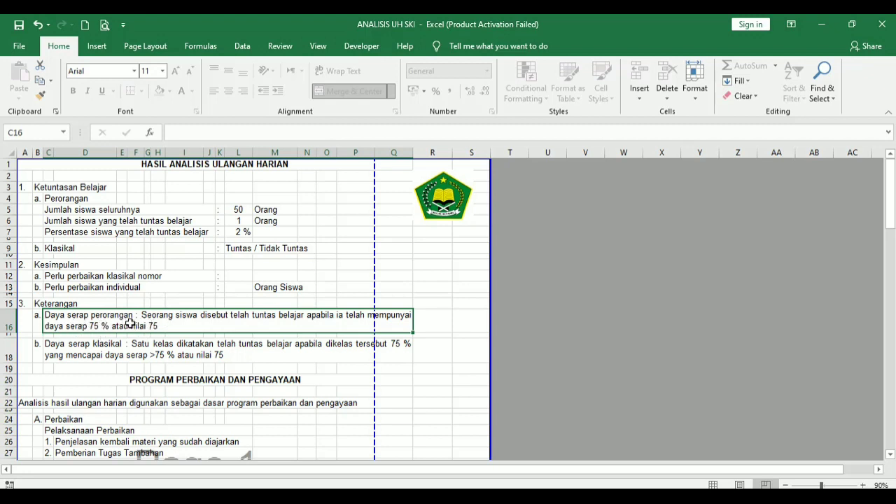
- Examine the Daya serap klasikal note and the two activities listed under Pelaksanaan Perbaikan
{"action": "left_click", "coordinate": [104, 350]}
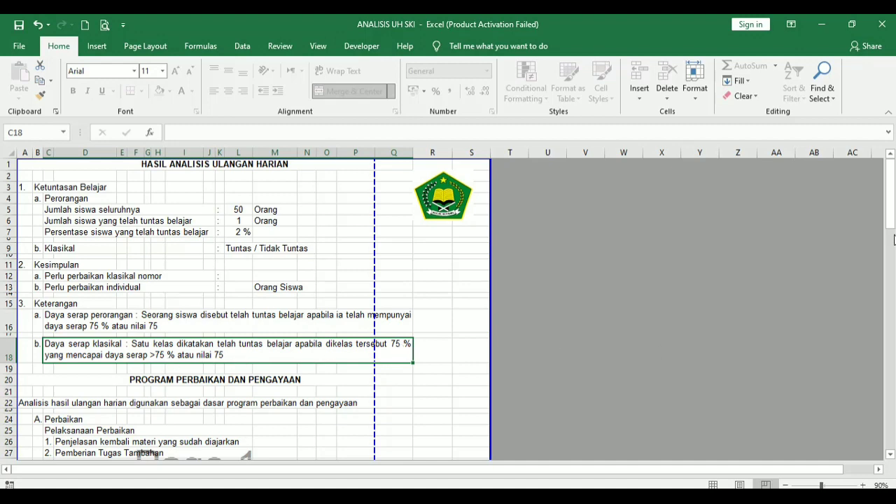
{"action": "left_click_drag", "start_coordinate": [893, 239], "coordinate": [892, 252]}
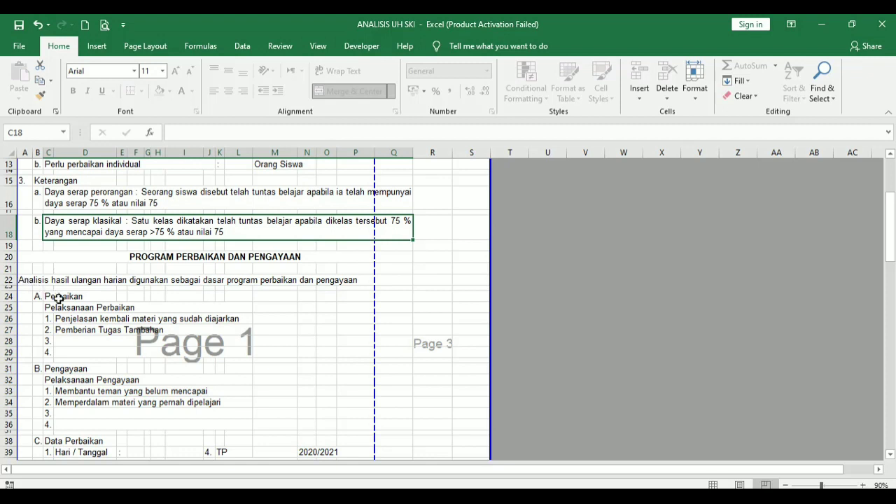
{"action": "left_click", "coordinate": [58, 297]}
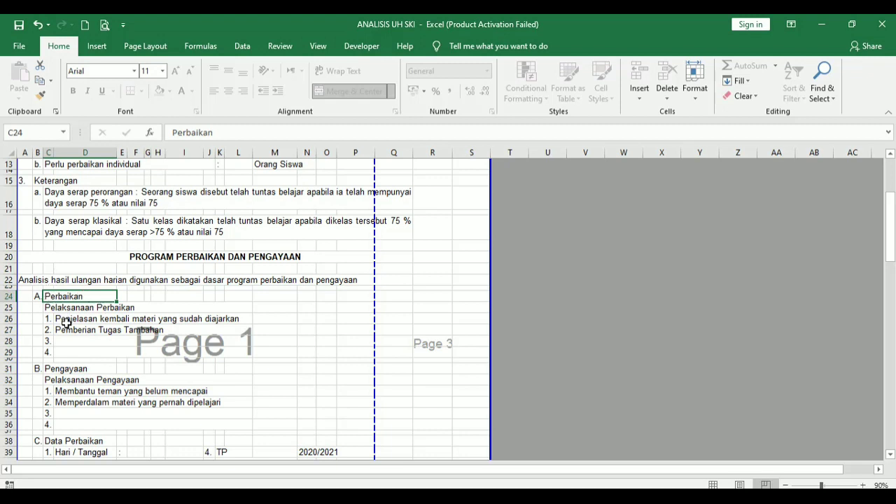
{"action": "left_click", "coordinate": [65, 321]}
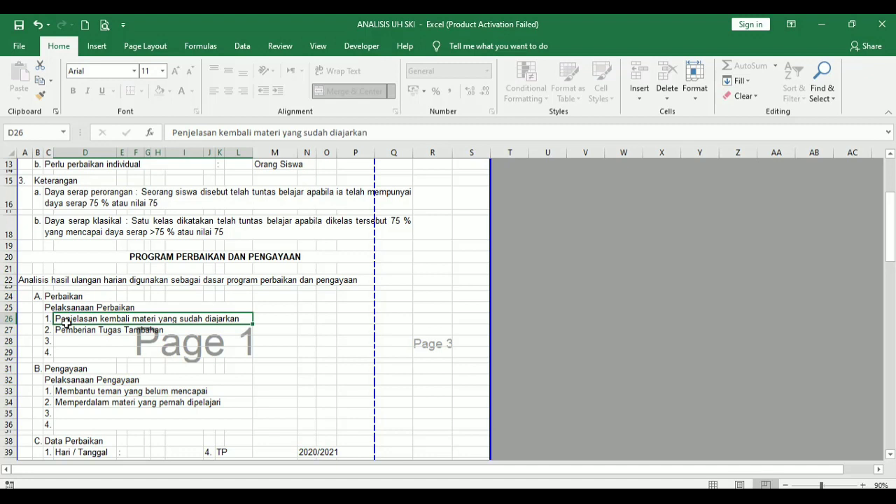
{"action": "left_click", "coordinate": [70, 329]}
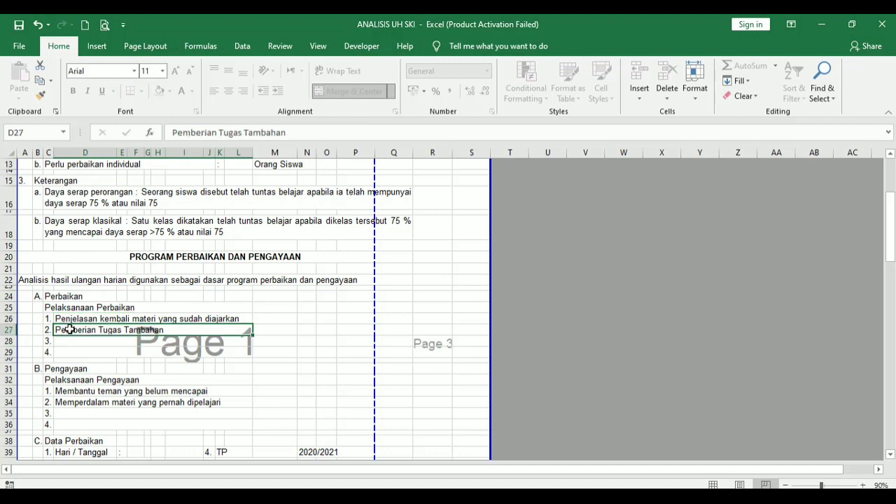
- Examine the activities under Pelaksanaan Pengayaan and the Hari / Tanggal field under Data Perbaikan
{"action": "left_click", "coordinate": [74, 389]}
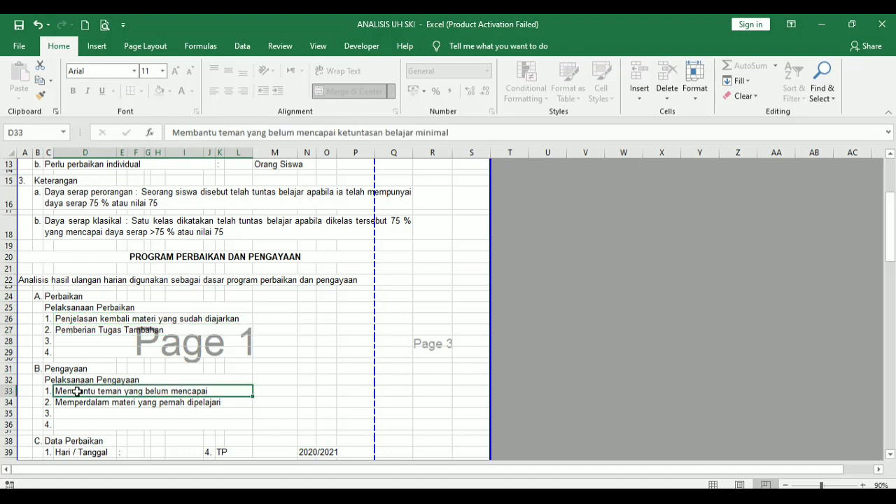
{"action": "left_click", "coordinate": [71, 404]}
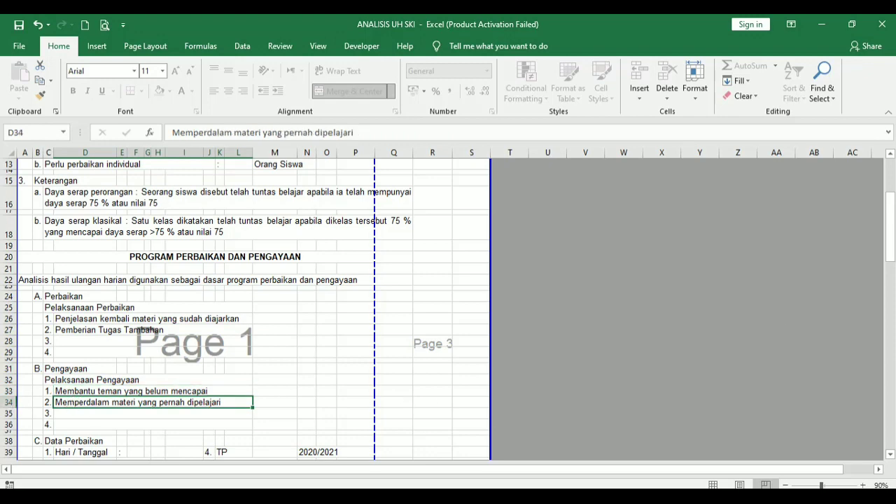
{"action": "left_click_drag", "start_coordinate": [890, 252], "coordinate": [892, 284]}
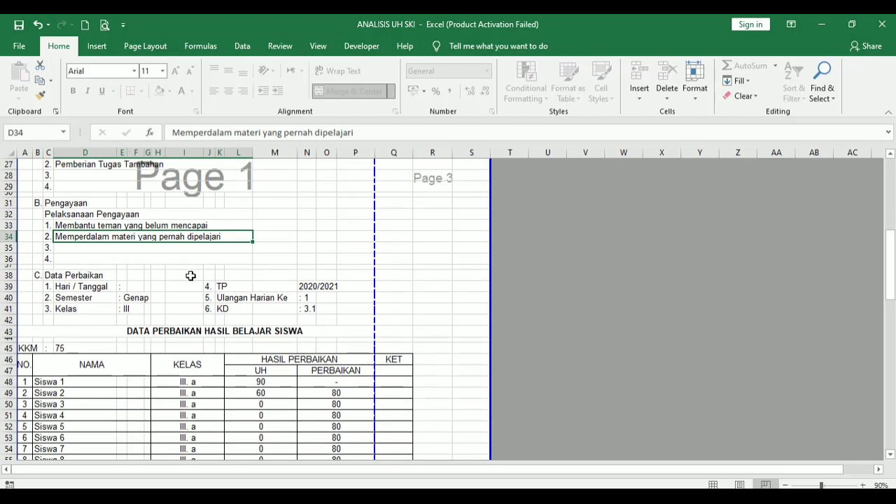
{"action": "left_click", "coordinate": [135, 289]}
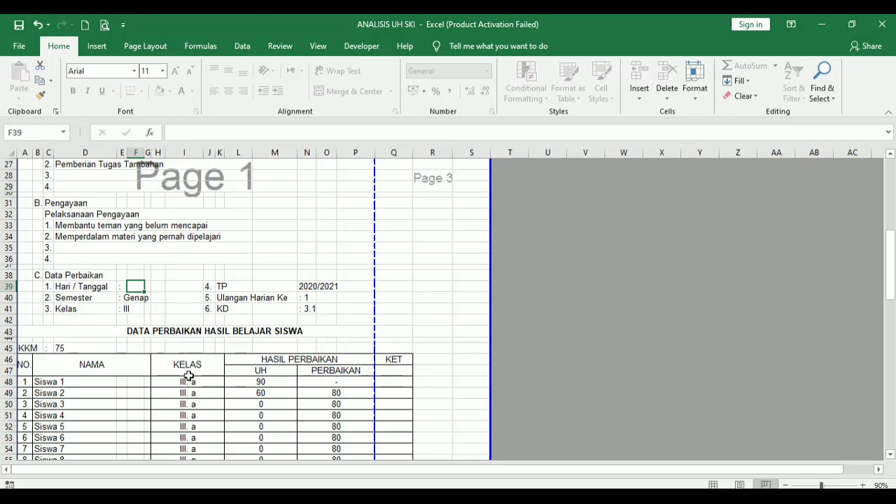
- Compare the UH and PERBAIKAN scores of Siswa 1 and Siswa 2 in the Data Perbaikan Hasil Belajar Siswa table
{"action": "left_click_drag", "start_coordinate": [891, 280], "coordinate": [306, 314]}
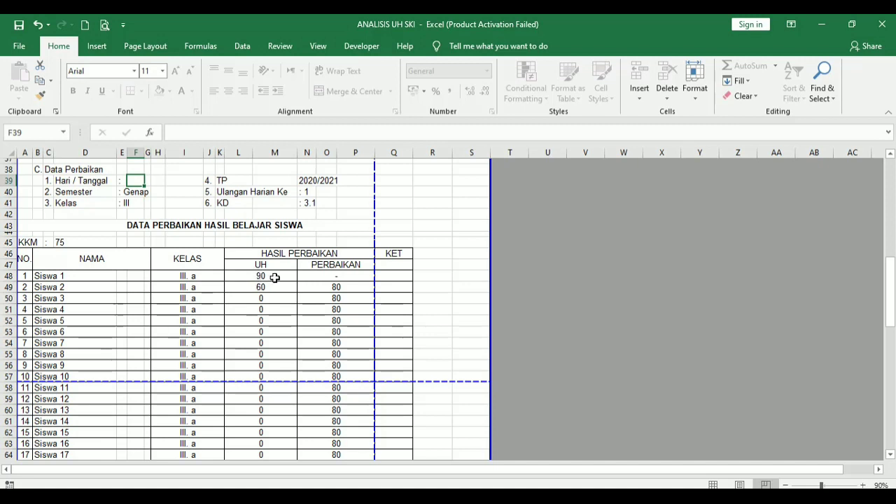
{"action": "left_click", "coordinate": [337, 275]}
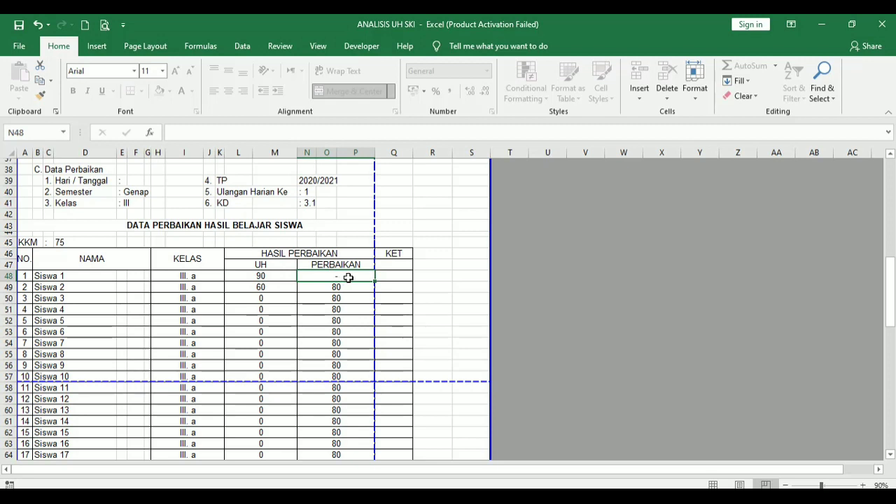
{"action": "left_click", "coordinate": [266, 287]}
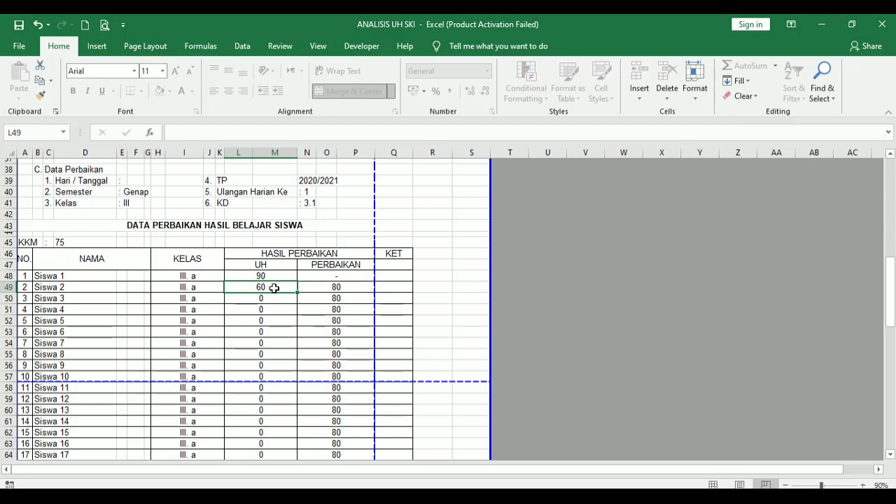
{"action": "left_click", "coordinate": [336, 289]}
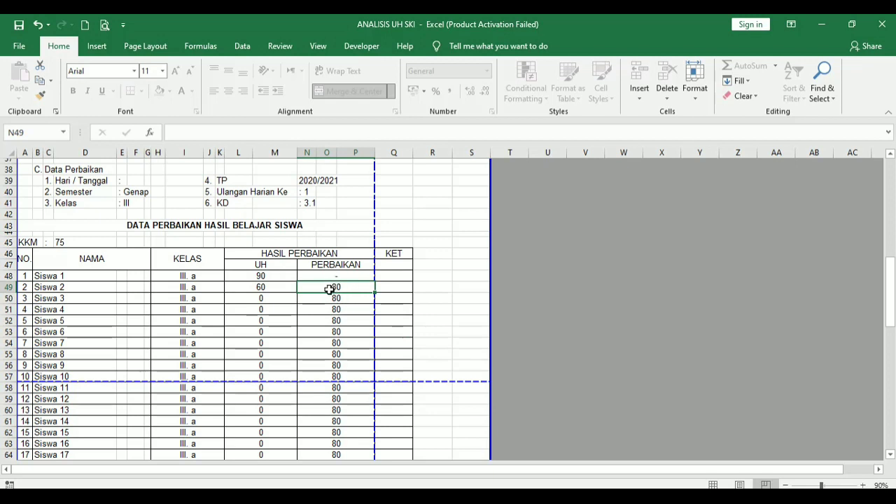
{"action": "left_click", "coordinate": [267, 289]}
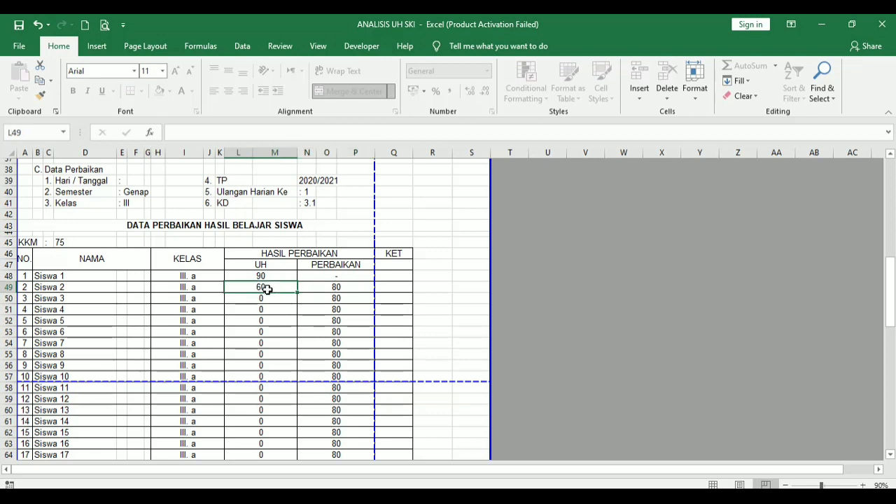
{"action": "left_click", "coordinate": [342, 287]}
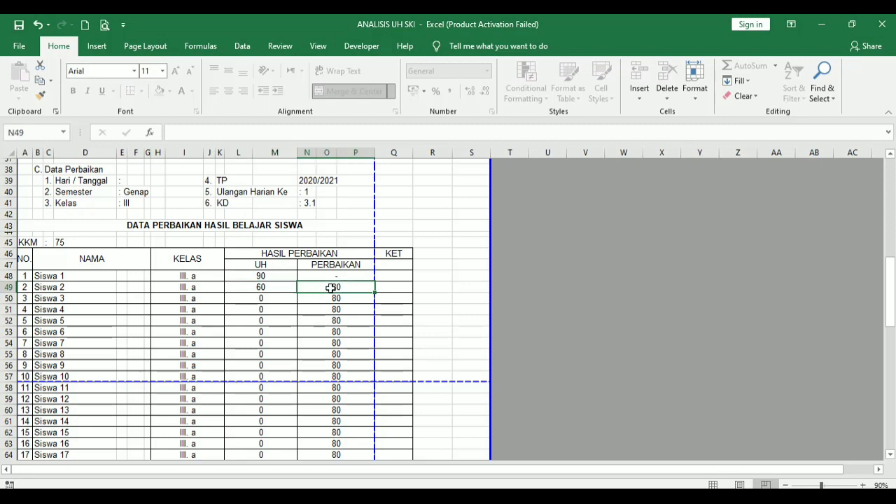
{"action": "left_click", "coordinate": [283, 290]}
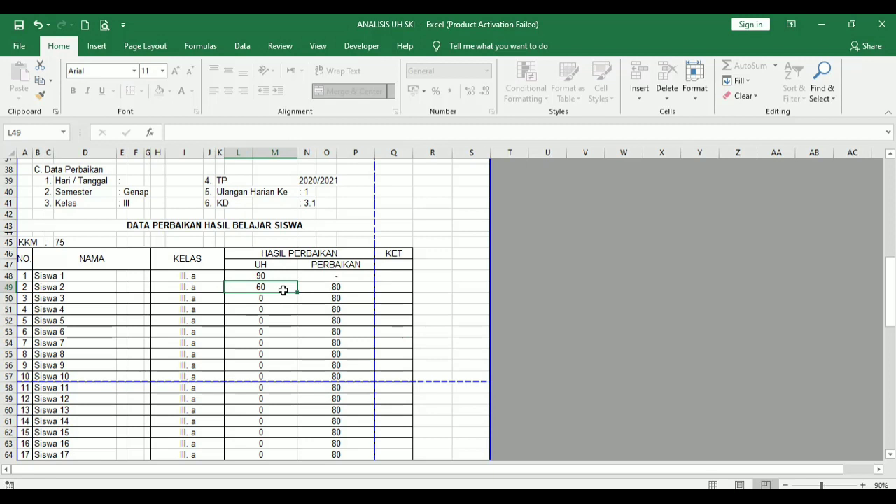
{"action": "key", "text": "Right"}
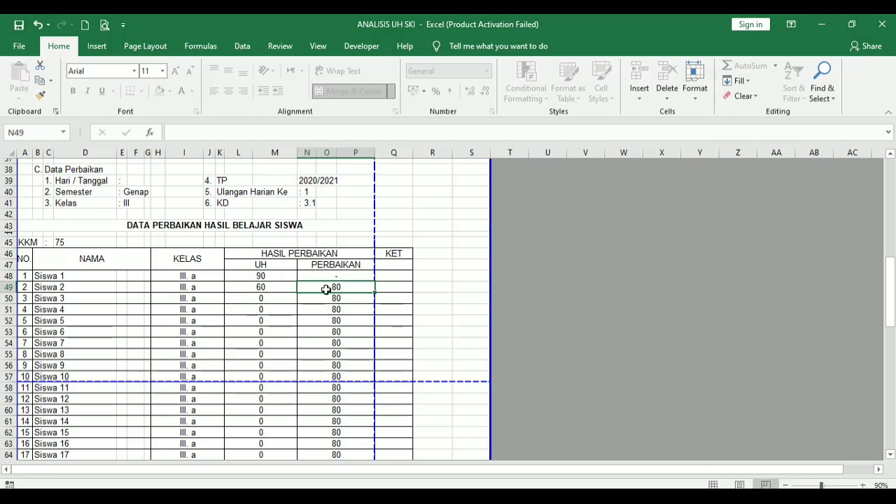
{"action": "left_click", "coordinate": [264, 287]}
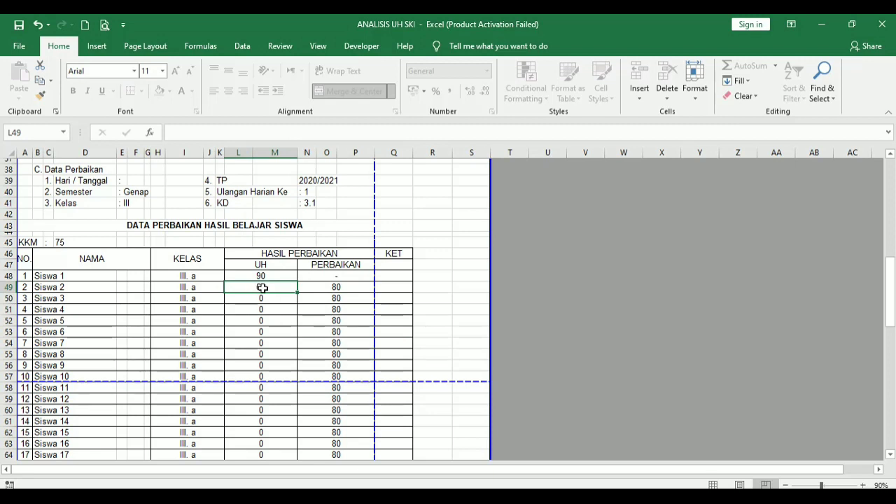
{"action": "left_click", "coordinate": [354, 288]}
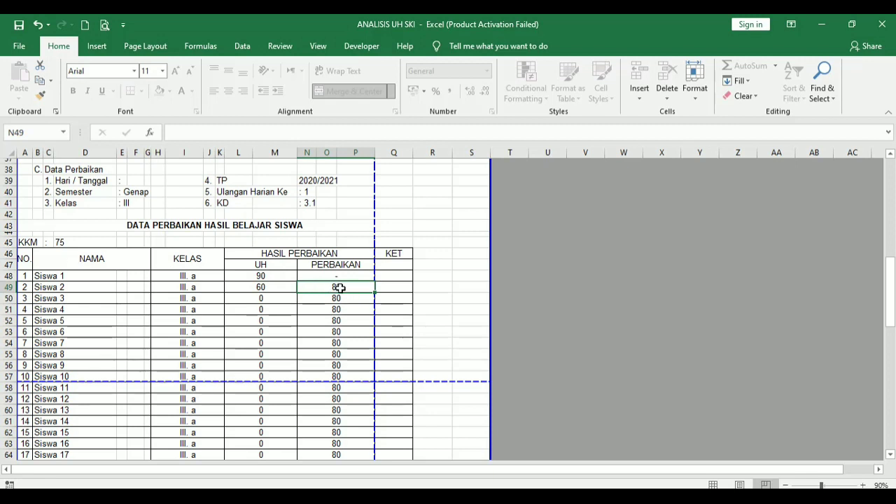
{"action": "left_click", "coordinate": [261, 289]}
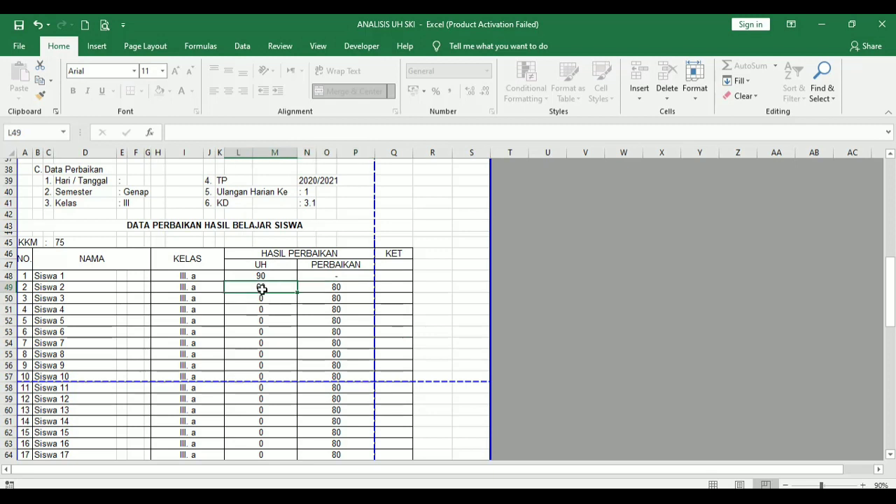
{"action": "left_click", "coordinate": [339, 286]}
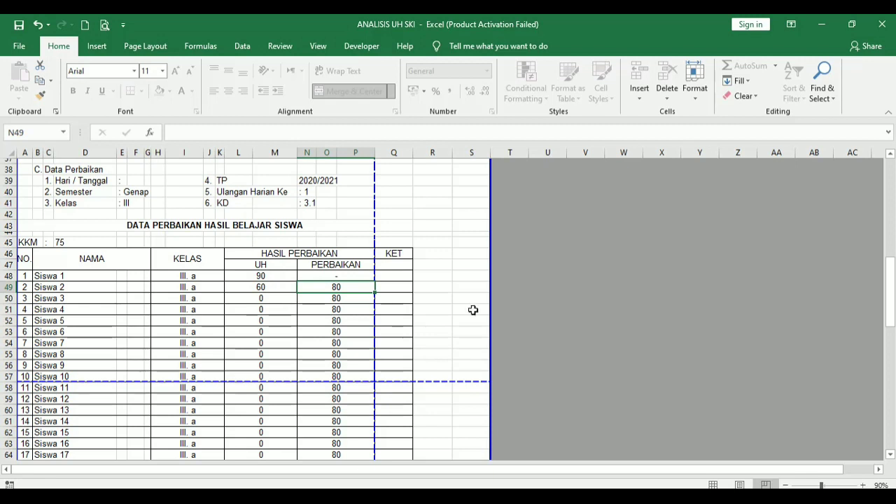
- Examine the signature block below the student list, starting with the Kepala Madrasah line
{"action": "left_click_drag", "start_coordinate": [887, 280], "coordinate": [887, 404]}
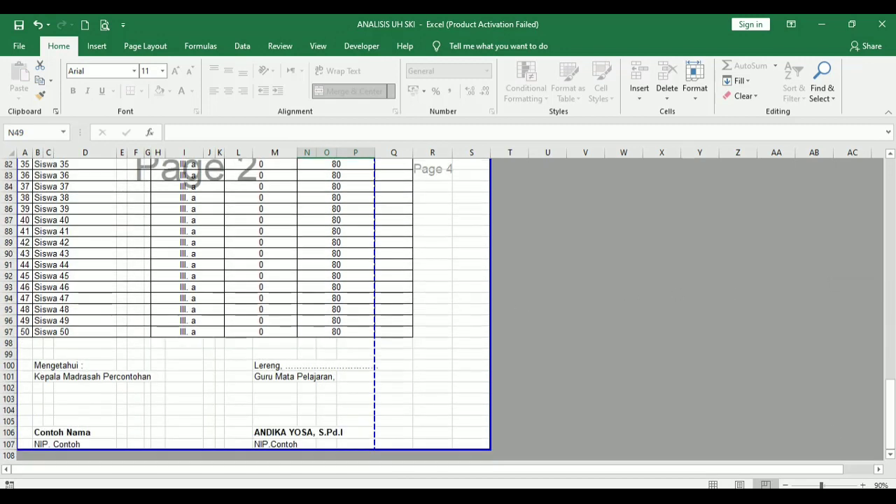
{"action": "left_click", "coordinate": [39, 377]}
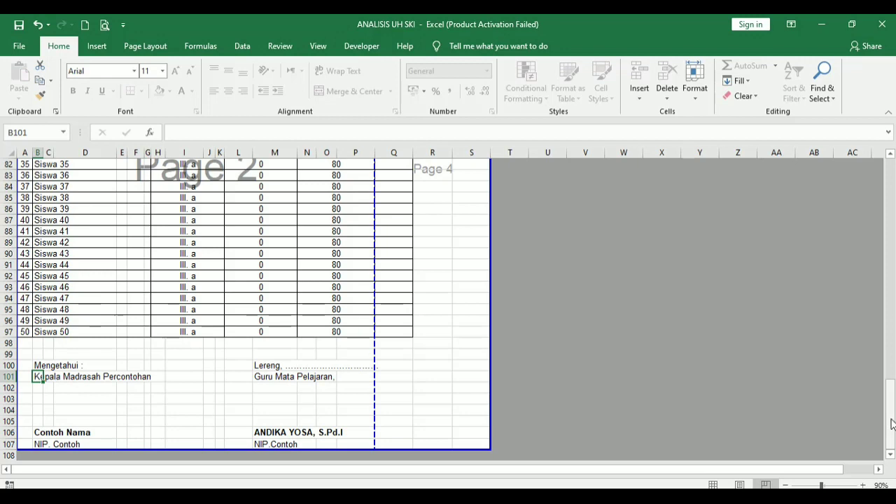
- Return to the main menu, open the ANALISIS UH sheet and examine the Kepala Madrasah line in its signature block
{"action": "left_click_drag", "start_coordinate": [892, 423], "coordinate": [891, 205]}
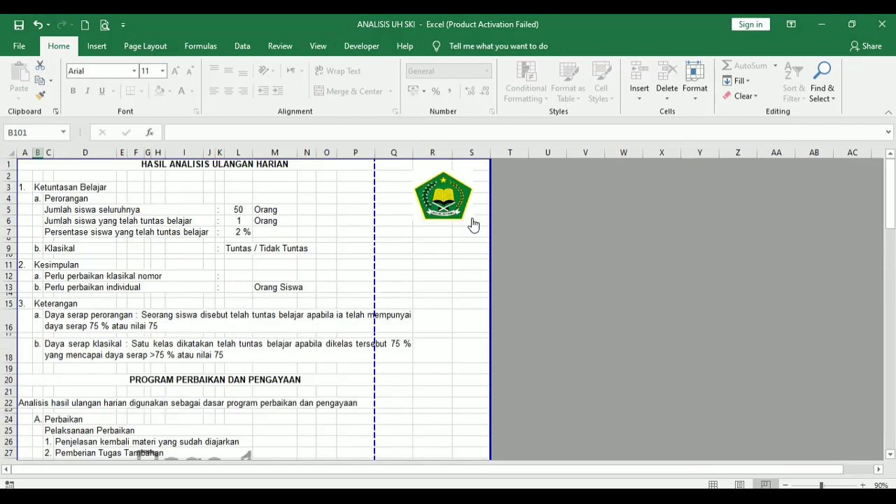
{"action": "left_click", "coordinate": [458, 214]}
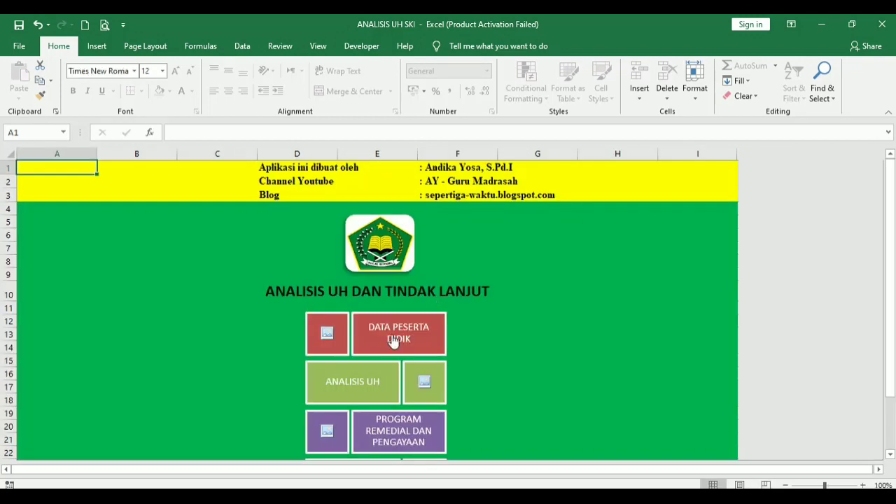
{"action": "left_click", "coordinate": [360, 378]}
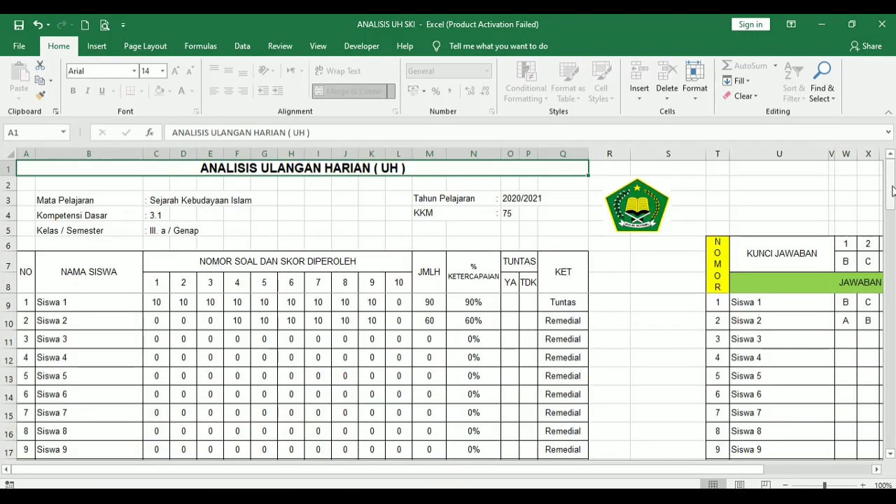
{"action": "left_click_drag", "start_coordinate": [892, 191], "coordinate": [891, 374]}
{"action": "left_click_drag", "start_coordinate": [890, 411], "coordinate": [893, 458]}
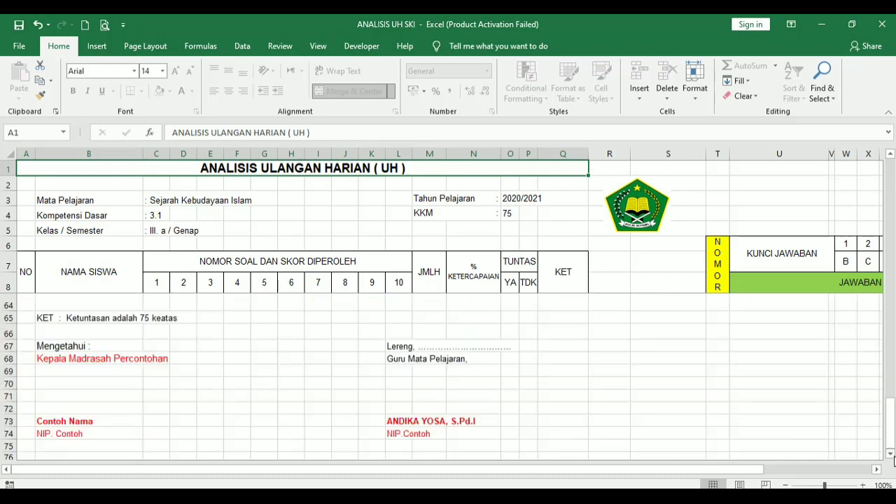
{"action": "left_click", "coordinate": [43, 357]}
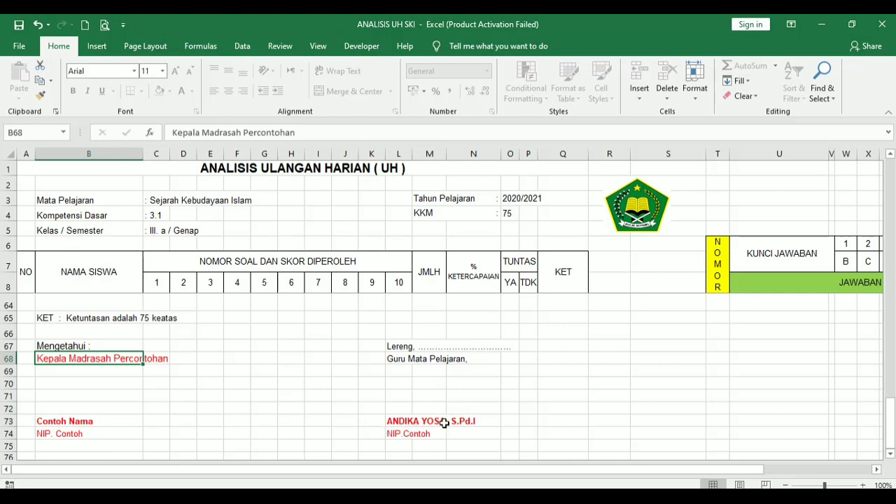
- Go back through the main menu to the Program Remedial dan Pengayaan sheet and compare its signature block
{"action": "left_click", "coordinate": [632, 214]}
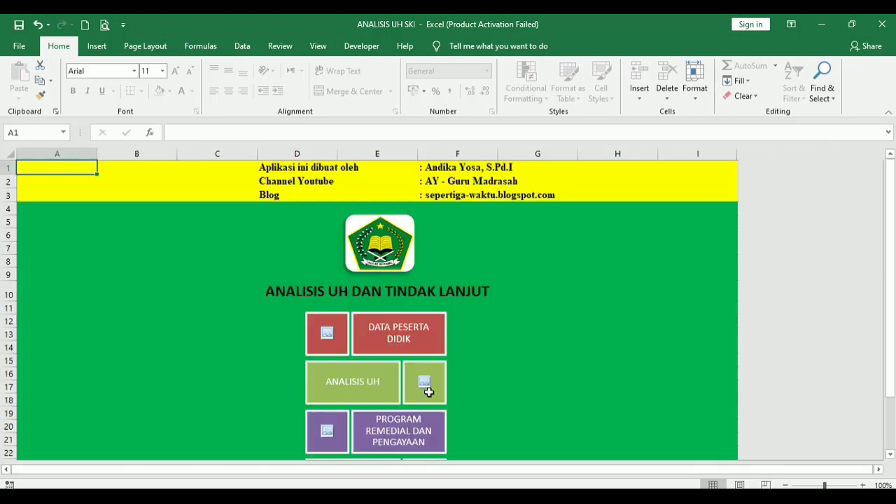
{"action": "left_click", "coordinate": [387, 431]}
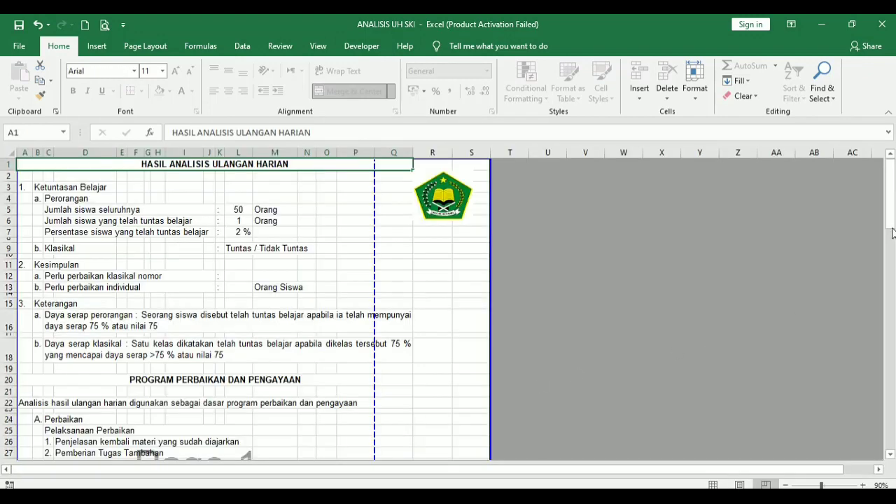
{"action": "left_click_drag", "start_coordinate": [893, 234], "coordinate": [883, 455]}
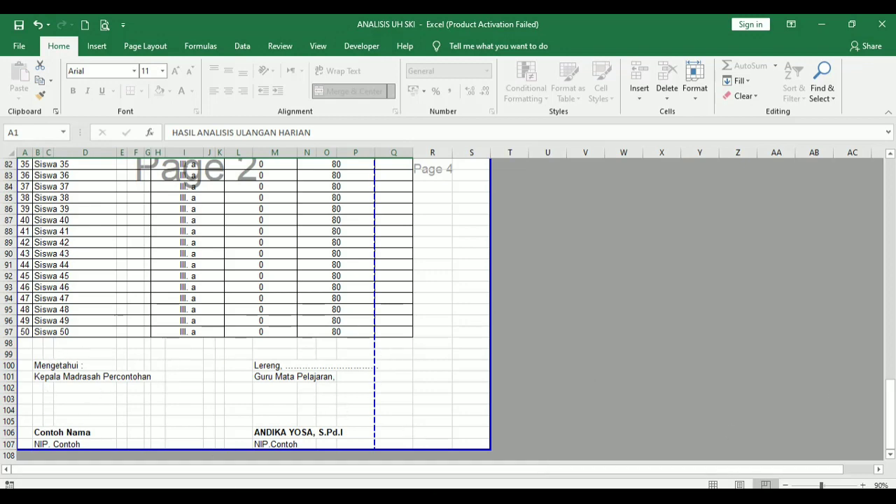
- Return to the main menu and open the Catatan Perkembangan Siswa sheet
{"action": "left_click_drag", "start_coordinate": [889, 414], "coordinate": [889, 193]}
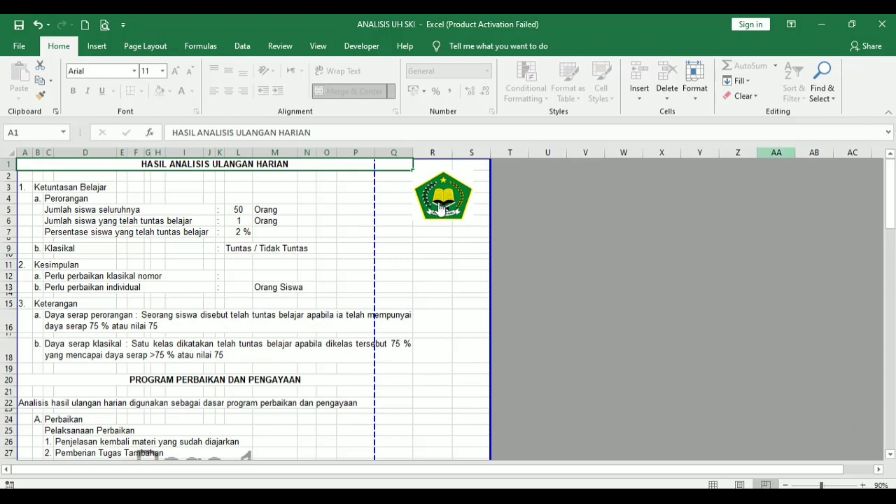
{"action": "left_click", "coordinate": [440, 205]}
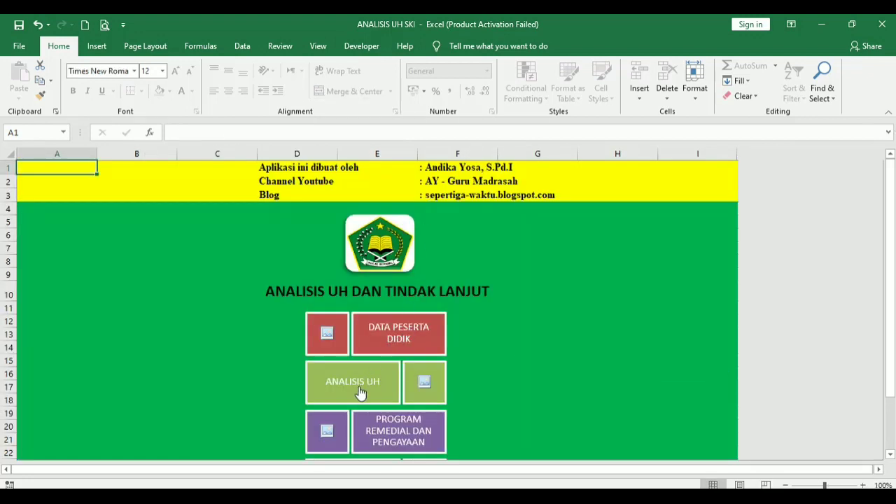
{"action": "left_click_drag", "start_coordinate": [893, 333], "coordinate": [893, 383]}
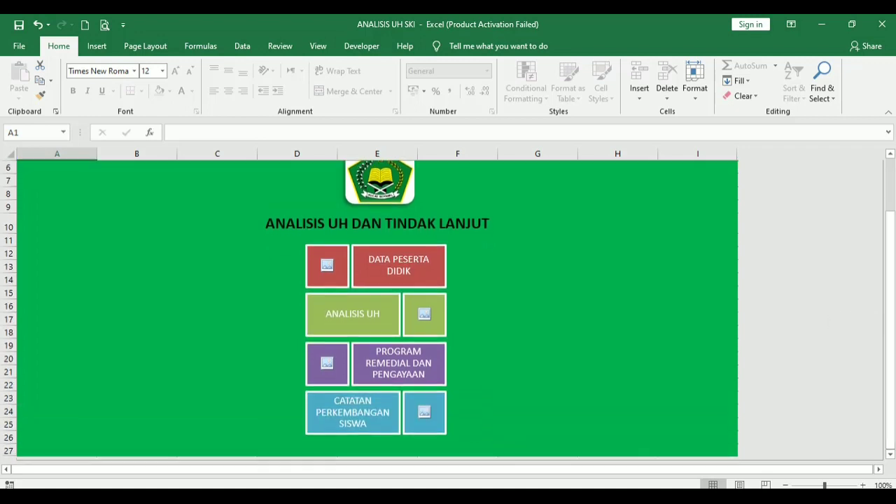
{"action": "left_click", "coordinate": [359, 425]}
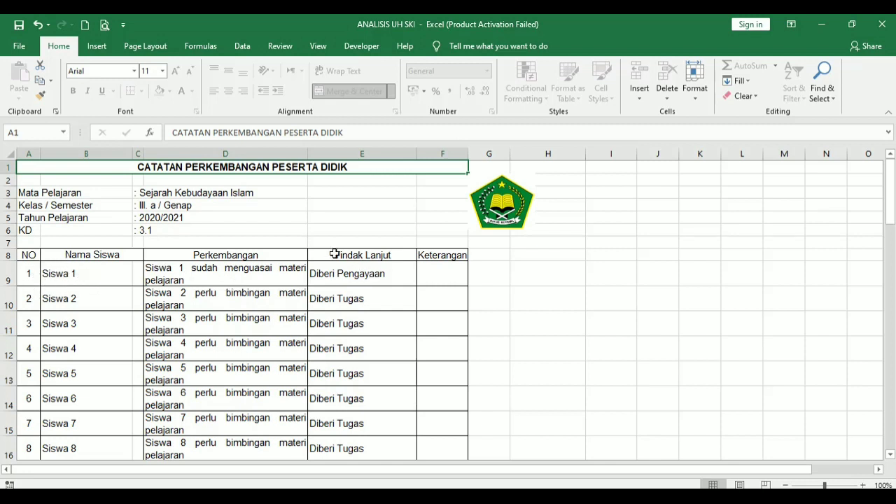
- Check the Tindak Lanjut entry for Siswa 1, and go through the main menu to the Program Remedial dan Pengayaan sheet
{"action": "left_click", "coordinate": [375, 280]}
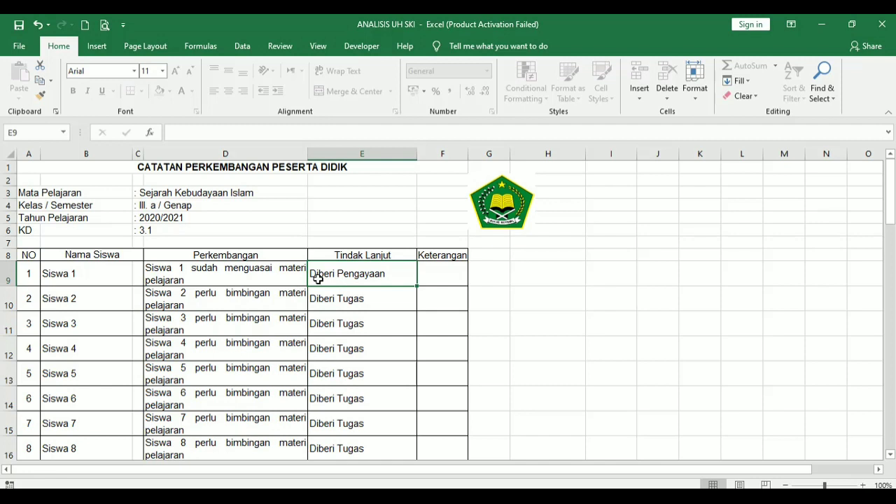
{"action": "left_click", "coordinate": [502, 216]}
{"action": "left_click", "coordinate": [404, 439]}
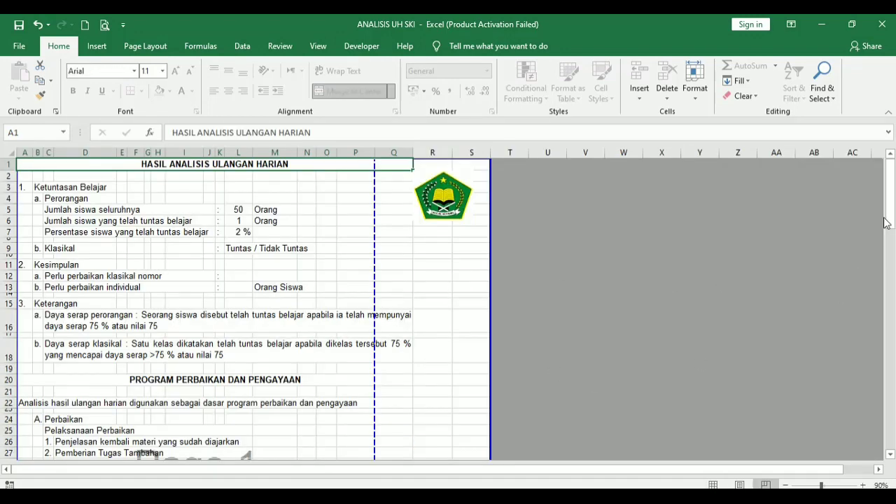
- Examine the Pelaksanaan Perbaikan and Pelaksanaan Pengayaan activities, including the second enrichment item
{"action": "left_click_drag", "start_coordinate": [886, 222], "coordinate": [886, 261]}
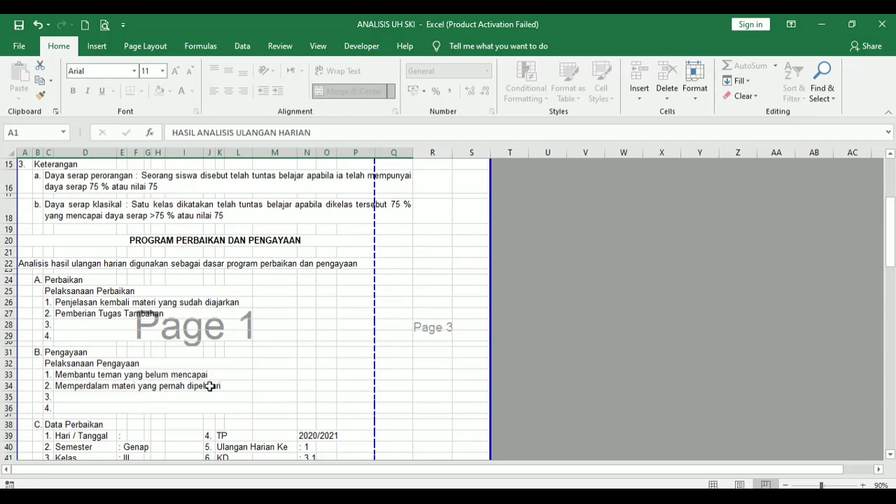
{"action": "left_click", "coordinate": [67, 385]}
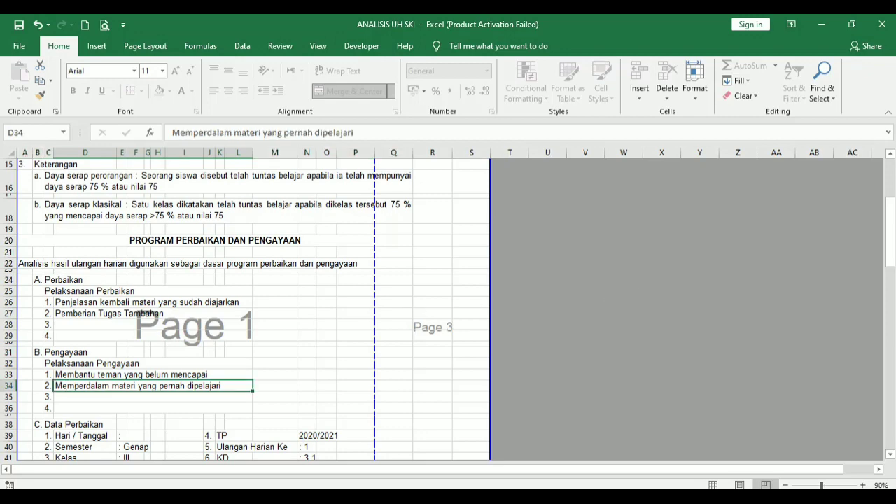
{"action": "left_click_drag", "start_coordinate": [891, 257], "coordinate": [891, 220]}
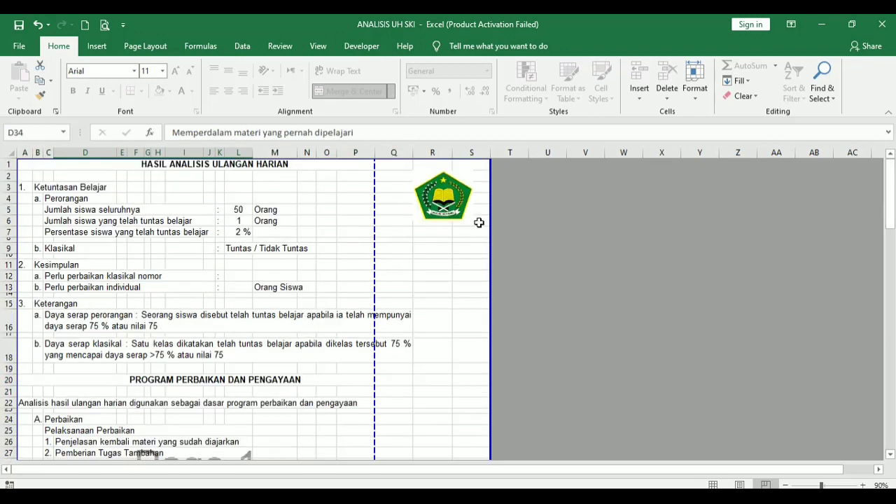
- Return to the main menu and reopen the Catatan Perkembangan Siswa sheet
{"action": "left_click", "coordinate": [446, 214]}
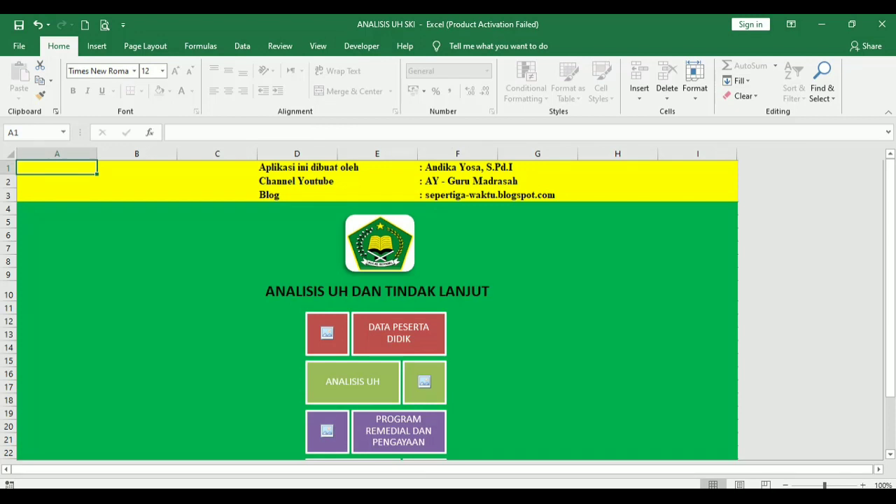
{"action": "left_click_drag", "start_coordinate": [891, 254], "coordinate": [891, 303]}
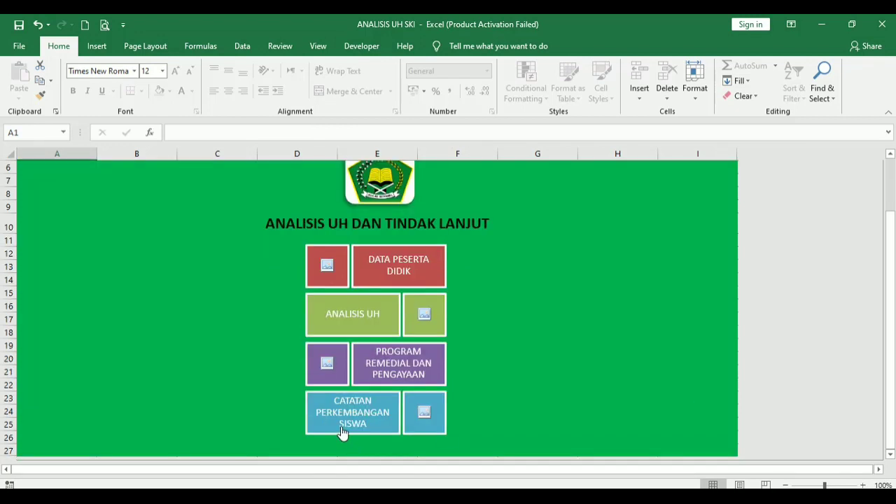
{"action": "left_click", "coordinate": [343, 433]}
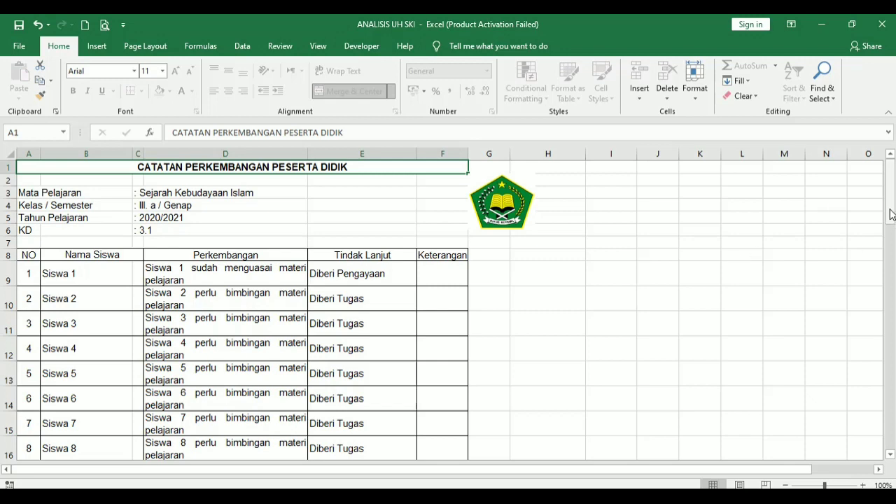
- Examine the Guru Mata Pelajaran signature block below the progress list, including the teacher's name and NIP lines
{"action": "left_click_drag", "start_coordinate": [893, 213], "coordinate": [892, 369]}
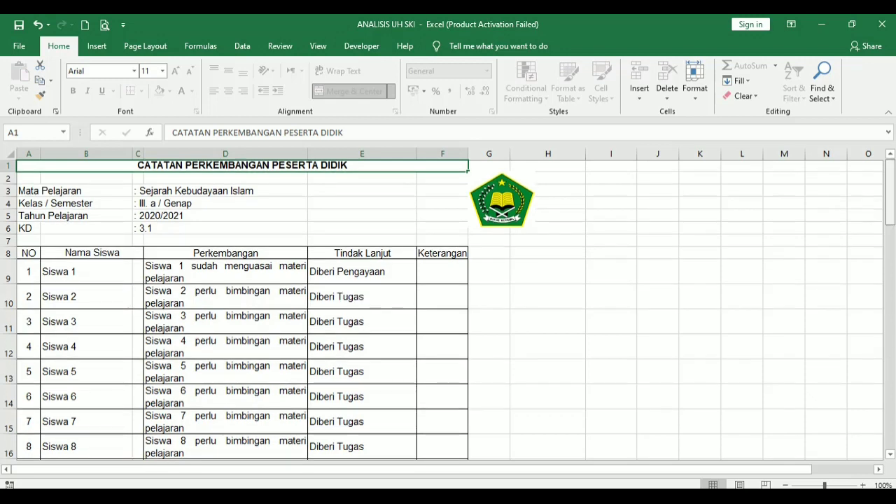
{"action": "left_click_drag", "start_coordinate": [892, 220], "coordinate": [893, 431]}
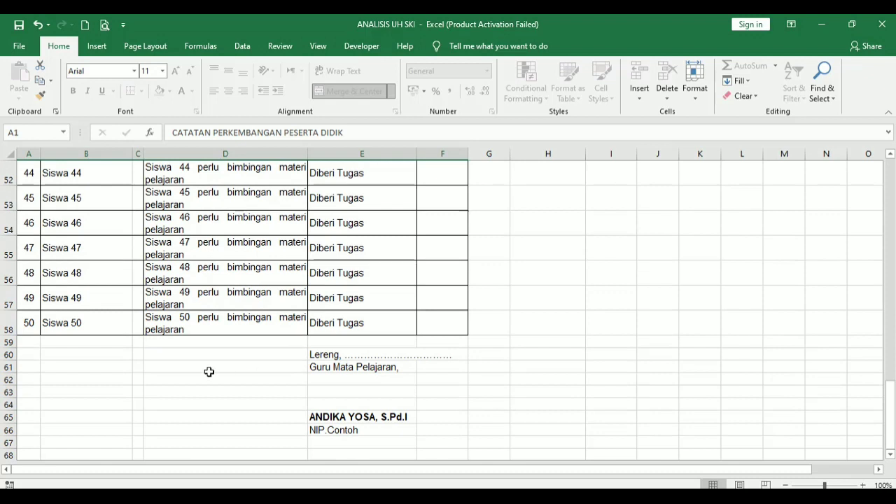
{"action": "left_click", "coordinate": [321, 367]}
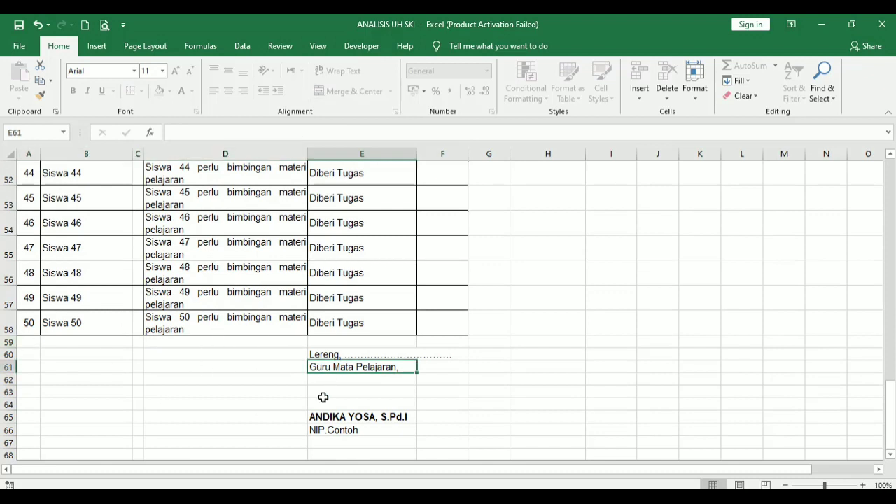
{"action": "left_click", "coordinate": [316, 416]}
{"action": "left_click", "coordinate": [319, 431]}
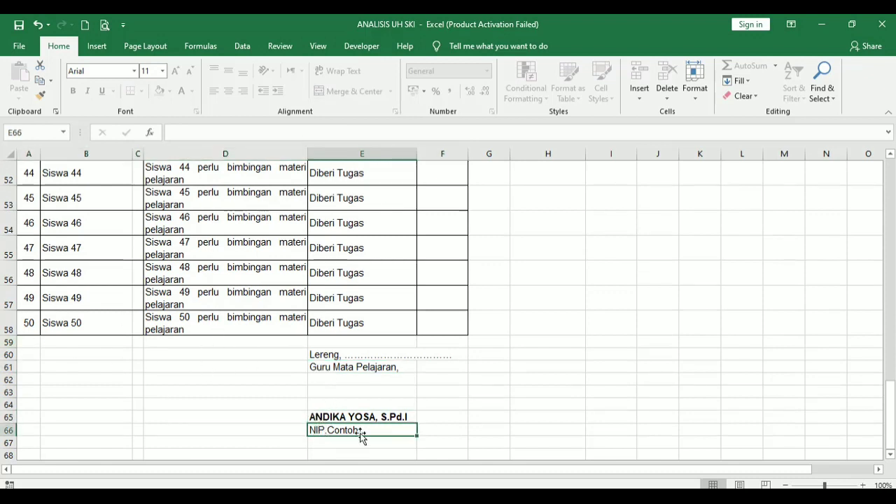
{"action": "left_click", "coordinate": [336, 417]}
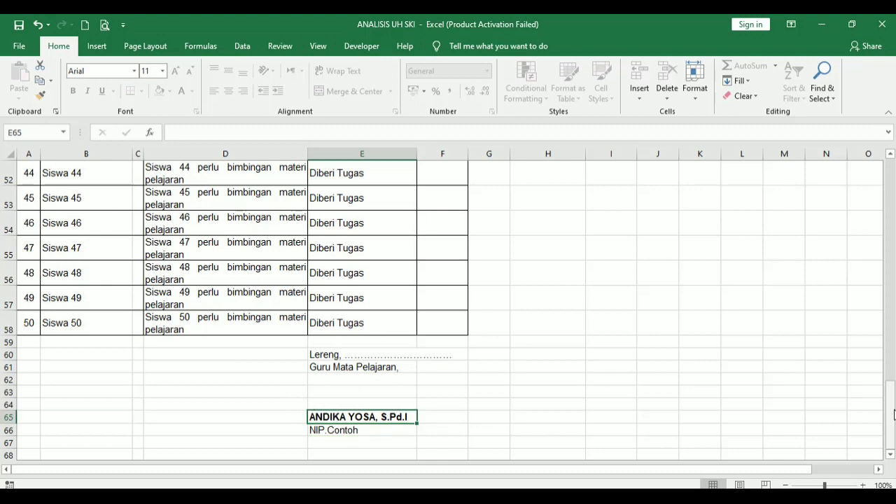
- Go back through the main menu and open the Data Peserta Didik sheet
{"action": "left_click_drag", "start_coordinate": [890, 415], "coordinate": [890, 192]}
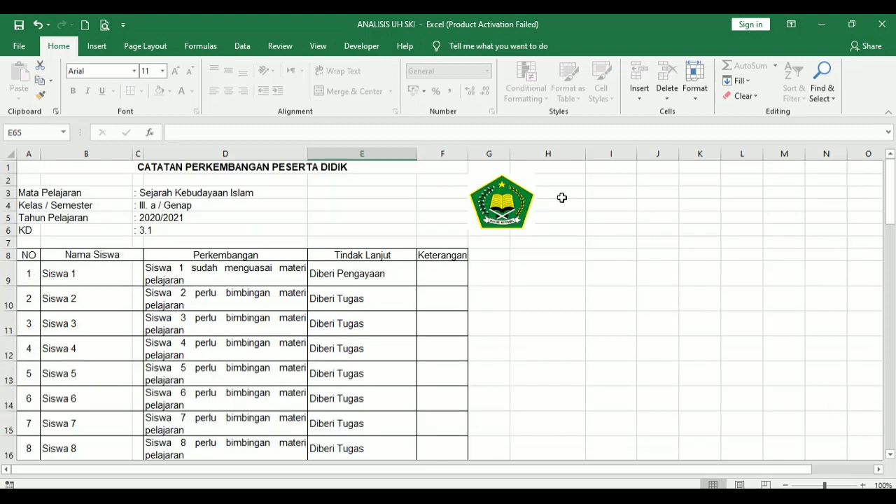
{"action": "left_click", "coordinate": [508, 207]}
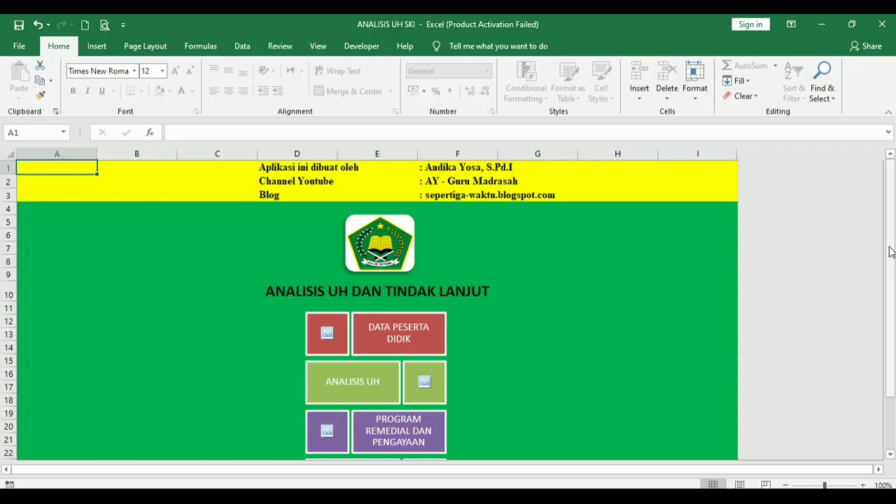
{"action": "left_click_drag", "start_coordinate": [894, 252], "coordinate": [894, 288]}
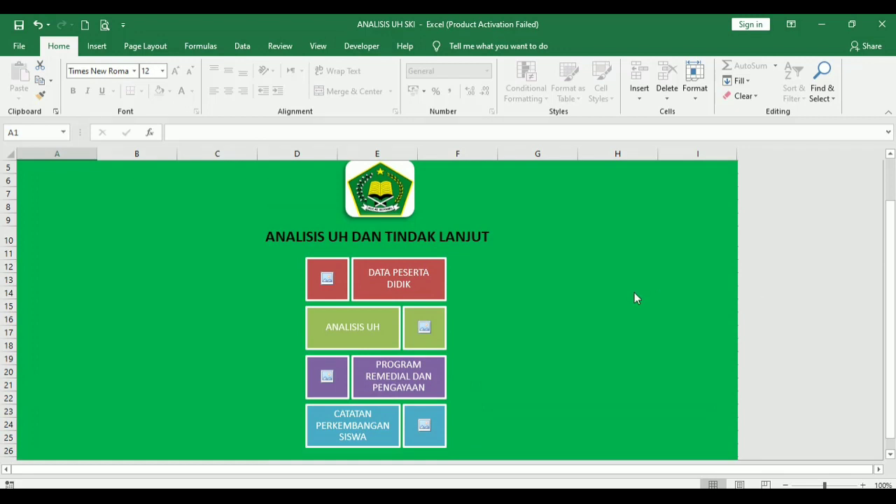
{"action": "left_click", "coordinate": [386, 283]}
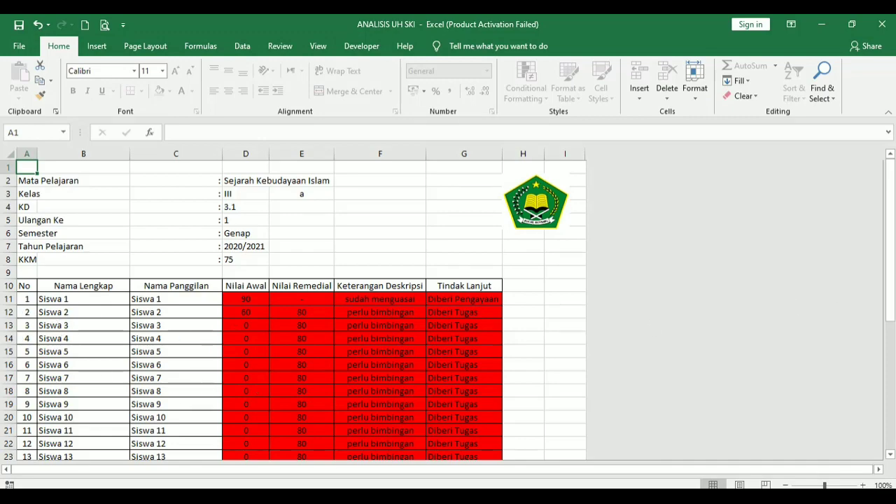
- Try clearing the number and full name of Siswa 26 in A36:B36, and undo the deletion
{"action": "left_click_drag", "start_coordinate": [890, 260], "coordinate": [892, 362]}
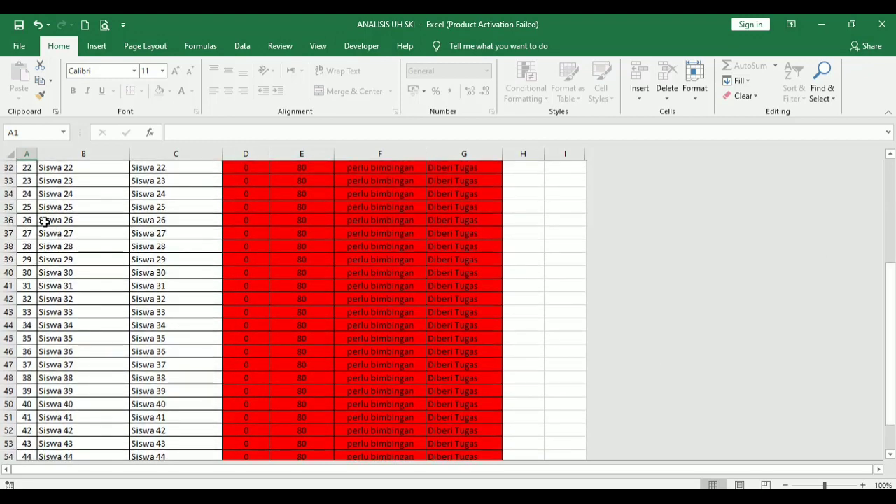
{"action": "left_click_drag", "start_coordinate": [21, 219], "coordinate": [103, 221]}
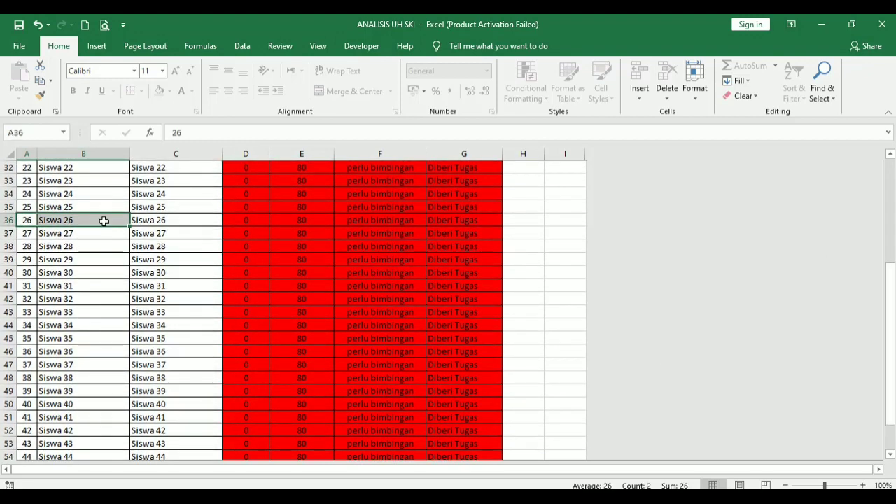
{"action": "key", "text": "Delete"}
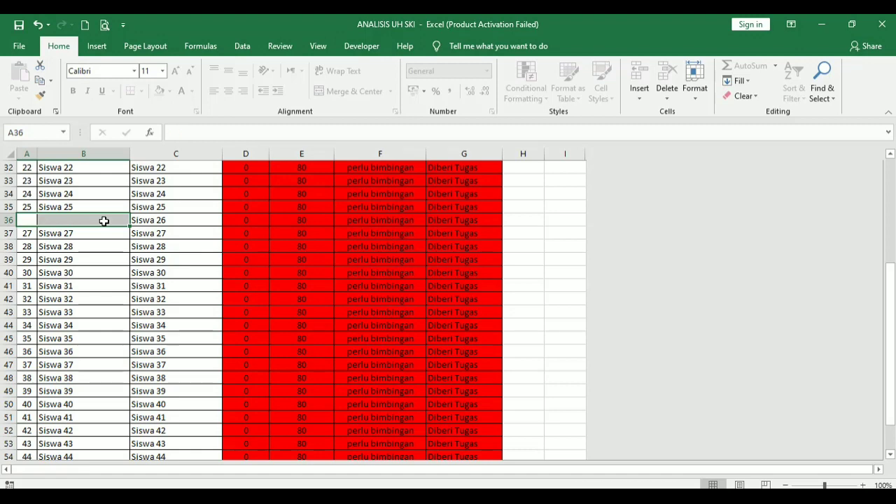
{"action": "key", "text": "ctrl+z"}
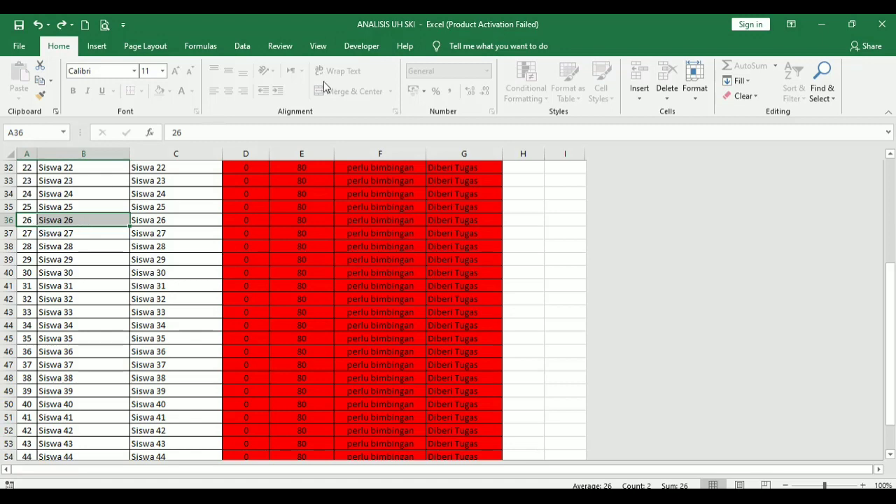
- Unprotect the Data Peserta Didik sheet by entering the sheet password
{"action": "left_click", "coordinate": [280, 46]}
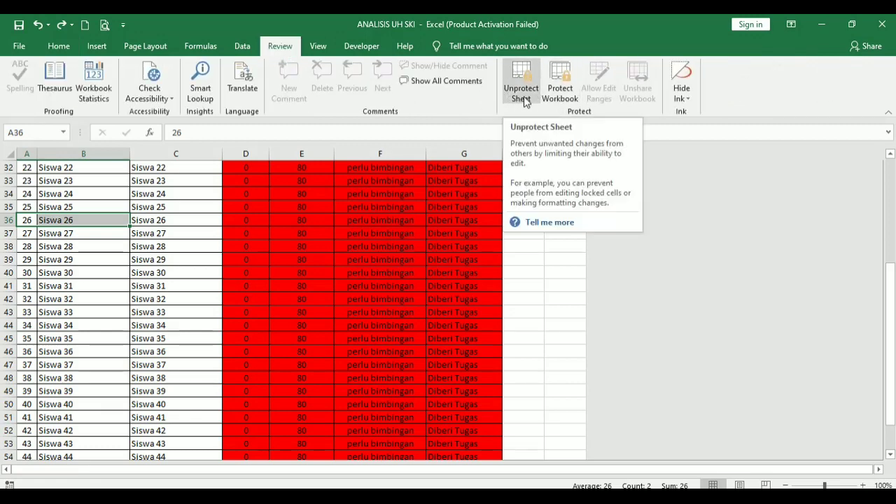
{"action": "left_click", "coordinate": [524, 96]}
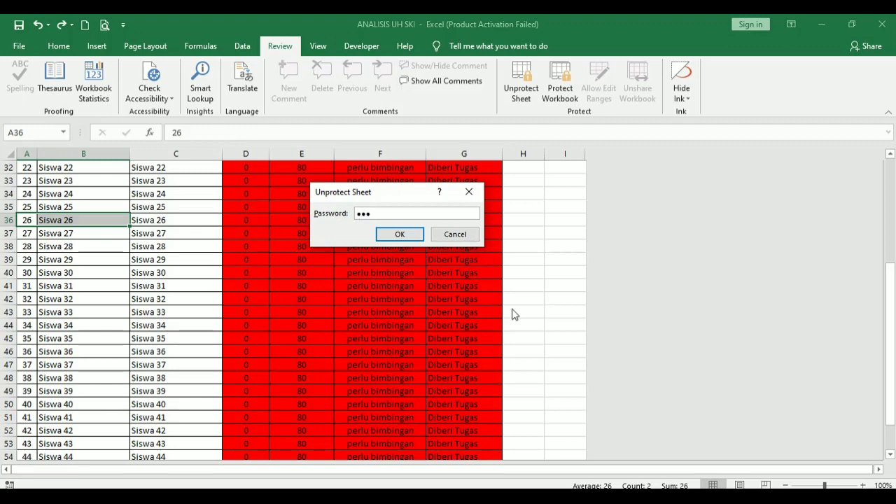
{"action": "key", "text": "Return"}
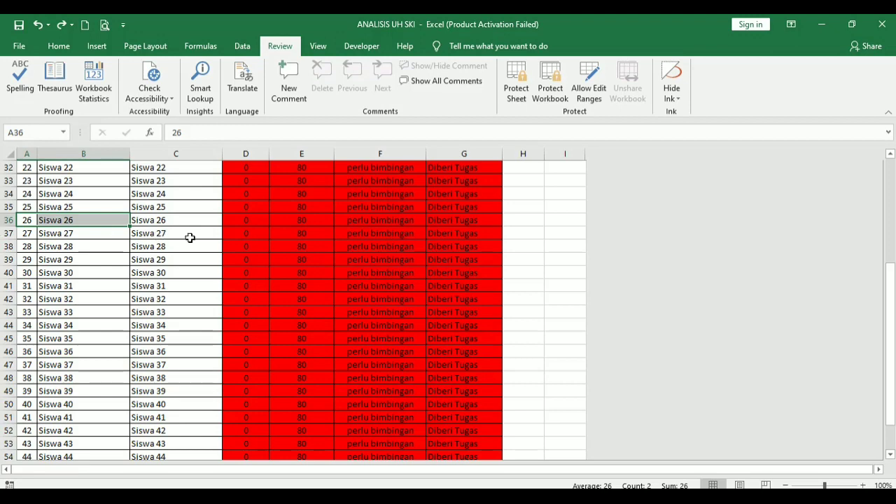
{"action": "left_click", "coordinate": [5, 220]}
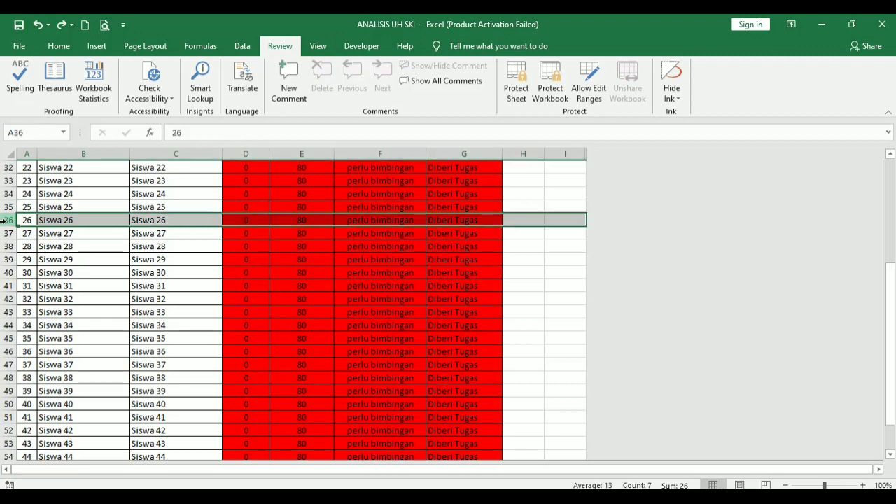
{"action": "left_click_drag", "start_coordinate": [5, 220], "coordinate": [7, 455]}
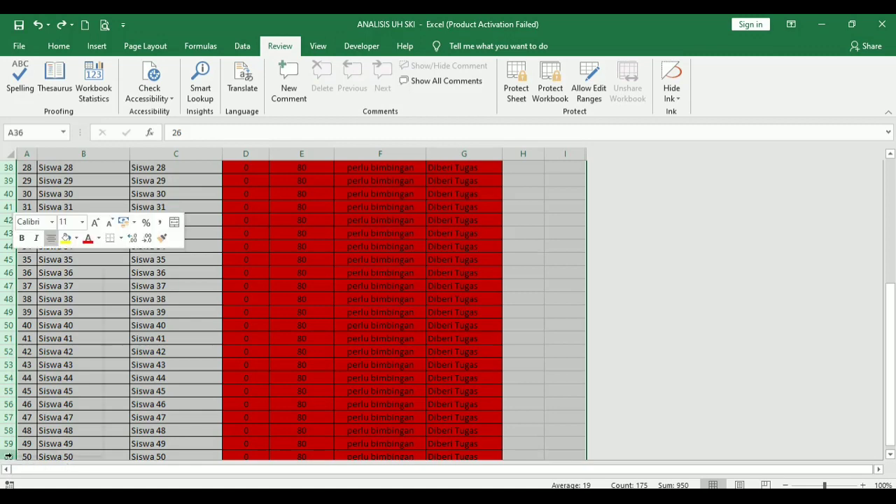
{"action": "right_click", "coordinate": [7, 455]}
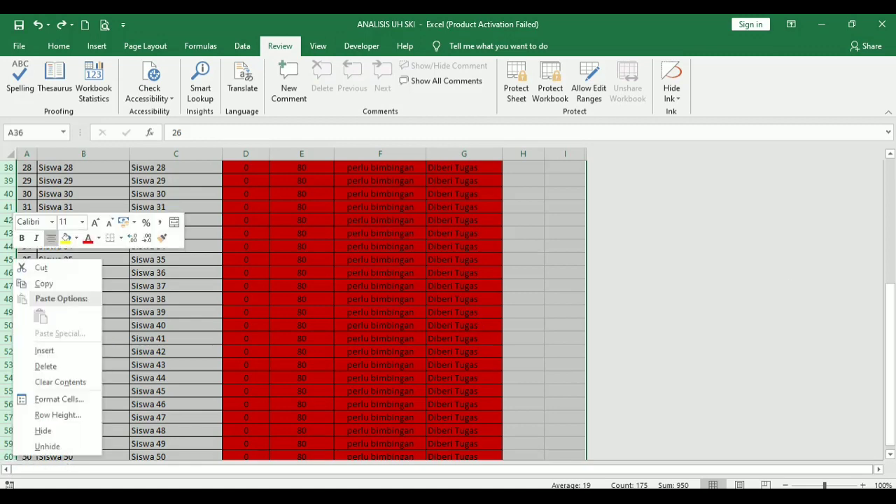
{"action": "left_click_drag", "start_coordinate": [890, 310], "coordinate": [891, 262]}
{"action": "left_click", "coordinate": [197, 337]}
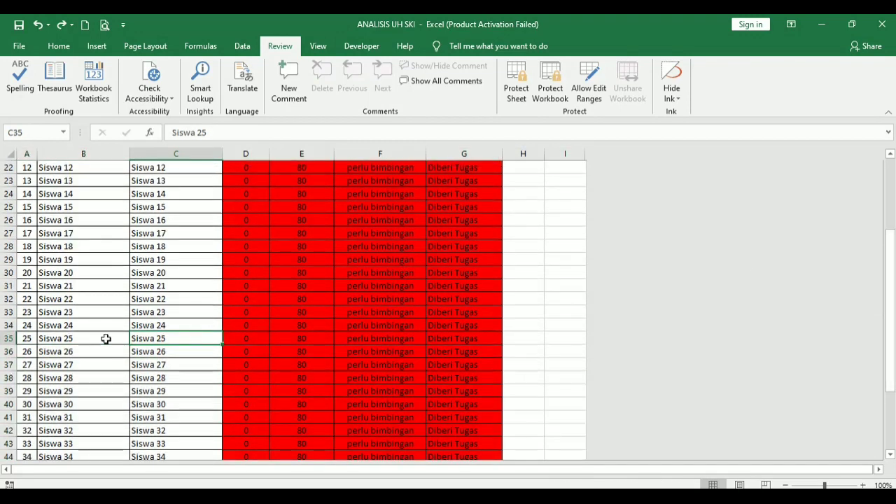
- Hide the rows of Siswa 26 to Siswa 50, rows 36 to 60, and return to the main menu
{"action": "left_click_drag", "start_coordinate": [72, 351], "coordinate": [450, 419]}
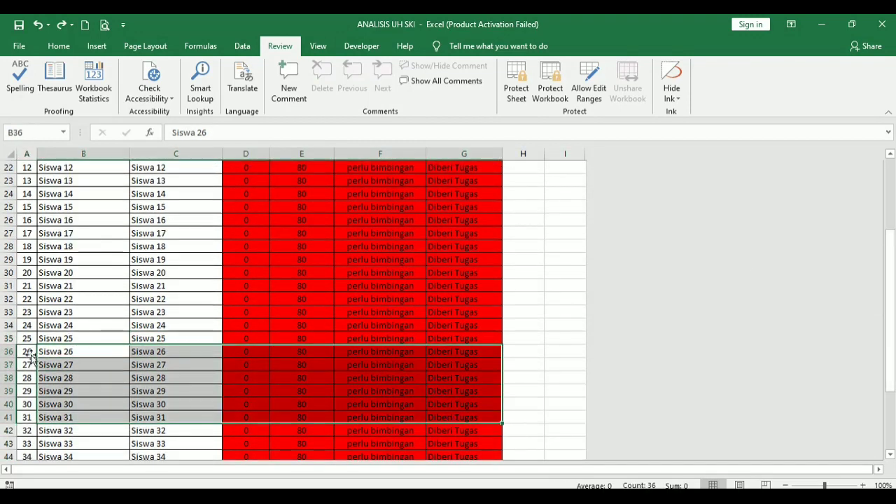
{"action": "left_click", "coordinate": [4, 351]}
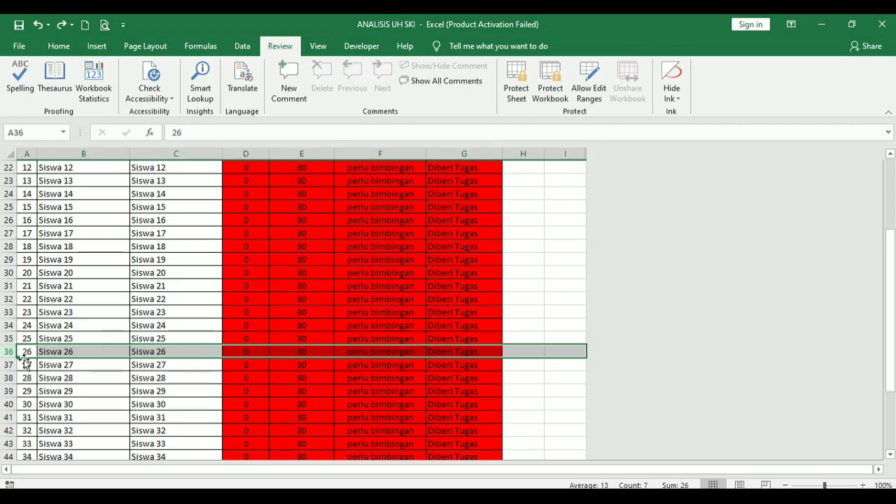
{"action": "left_click_drag", "start_coordinate": [4, 351], "coordinate": [19, 455]}
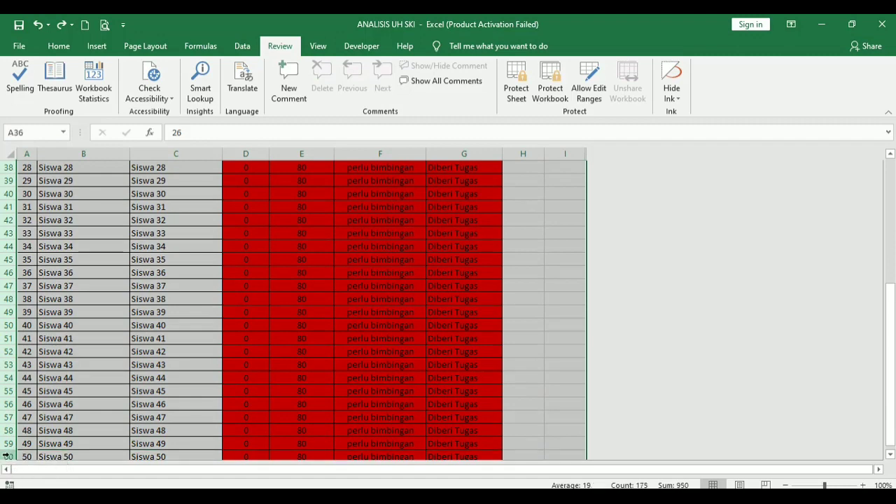
{"action": "right_click", "coordinate": [6, 455]}
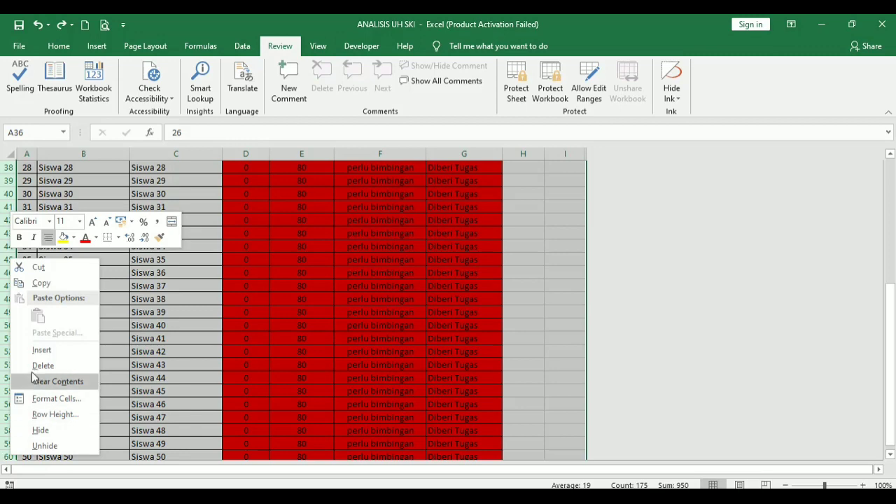
{"action": "key", "text": "Escape"}
{"action": "scroll", "coordinate": [33, 369], "scroll_direction": "up", "scroll_amount": 4}
{"action": "key", "text": "ctrl+9"}
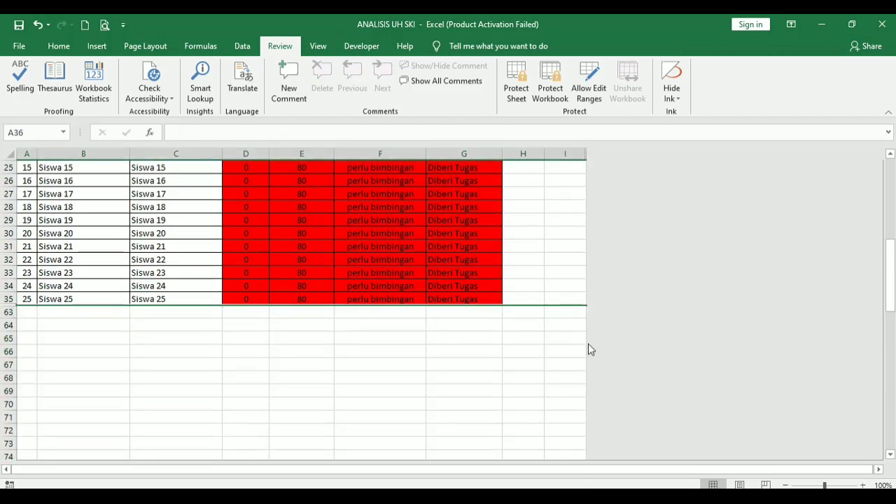
{"action": "left_click_drag", "start_coordinate": [892, 304], "coordinate": [891, 147]}
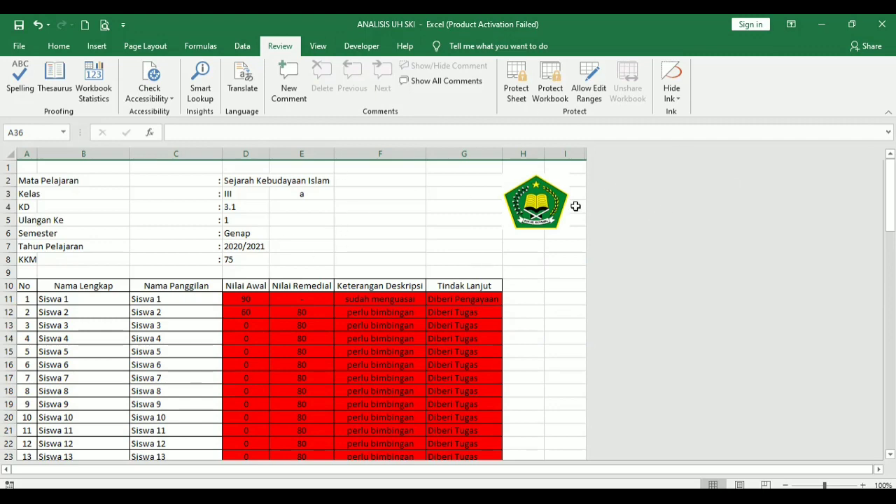
{"action": "left_click", "coordinate": [539, 213]}
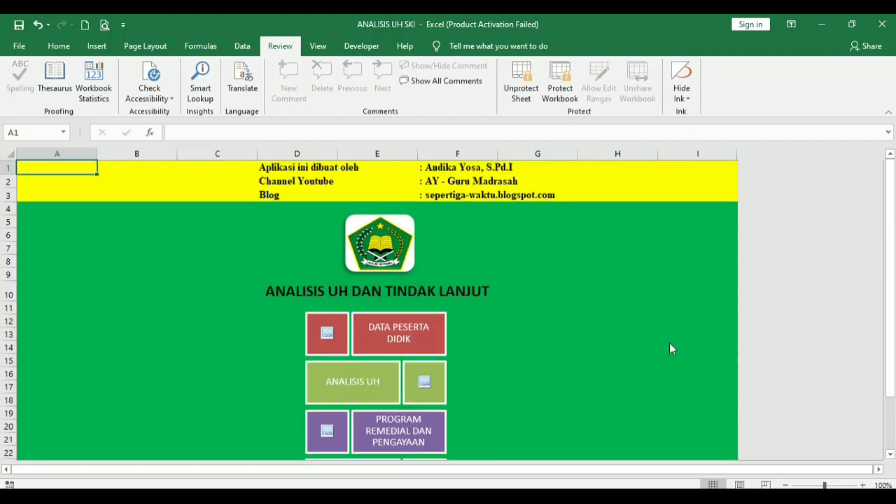
- Open the Analisis UH sheet and find the student rows that follow Siswa 25
{"action": "left_click", "coordinate": [354, 381]}
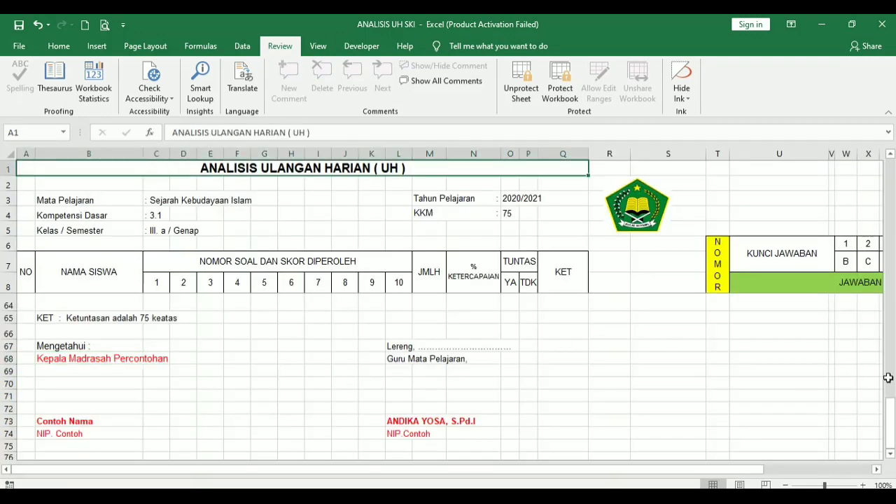
{"action": "left_click_drag", "start_coordinate": [889, 424], "coordinate": [892, 161]}
{"action": "left_click_drag", "start_coordinate": [893, 201], "coordinate": [892, 208]}
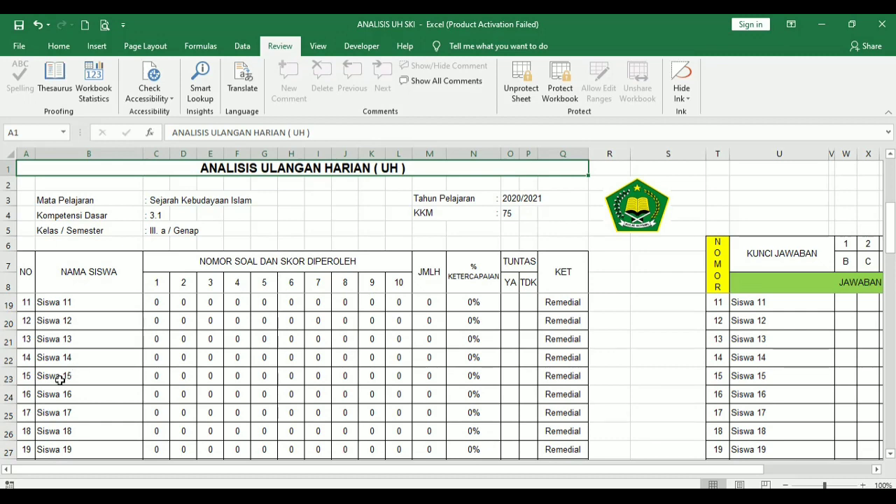
{"action": "left_click", "coordinate": [892, 250]}
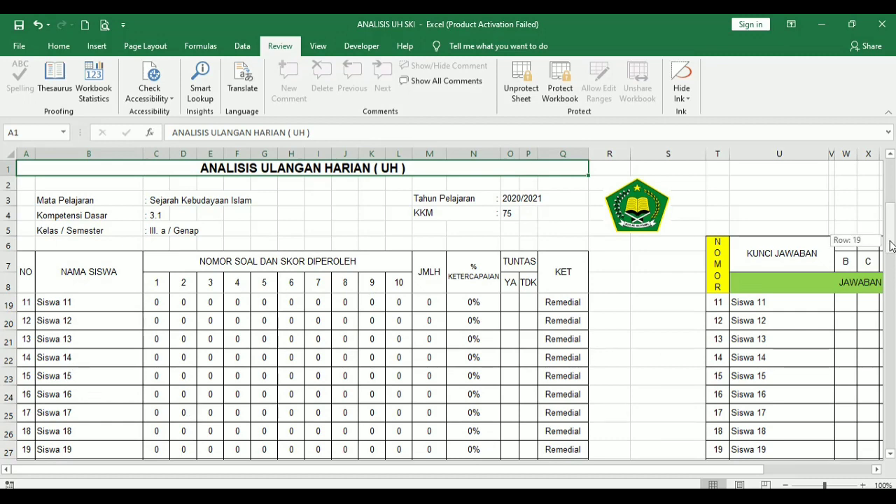
{"action": "left_click_drag", "start_coordinate": [892, 250], "coordinate": [892, 310]}
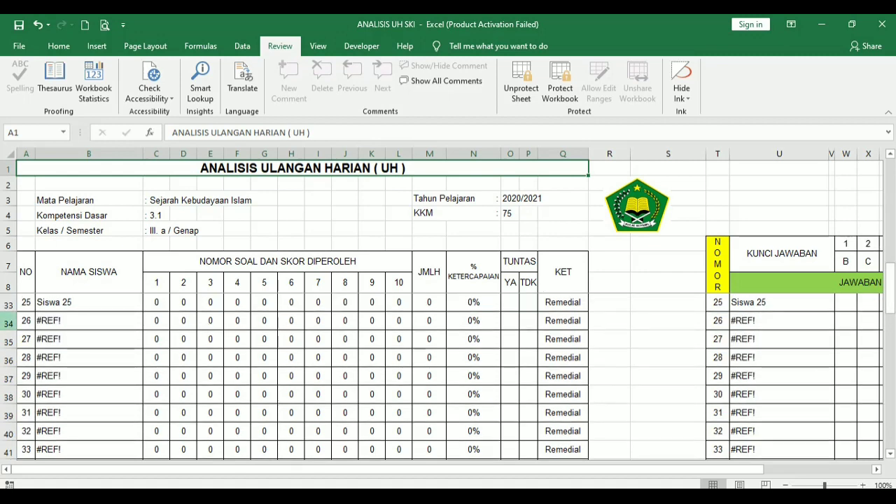
- Unprotect the Analisis UH sheet by entering the sheet password
{"action": "left_click", "coordinate": [85, 322]}
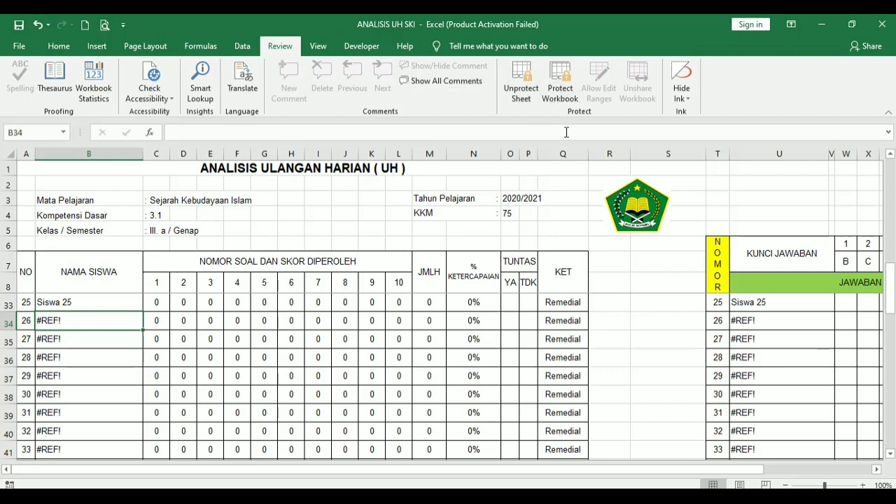
{"action": "left_click", "coordinate": [523, 100]}
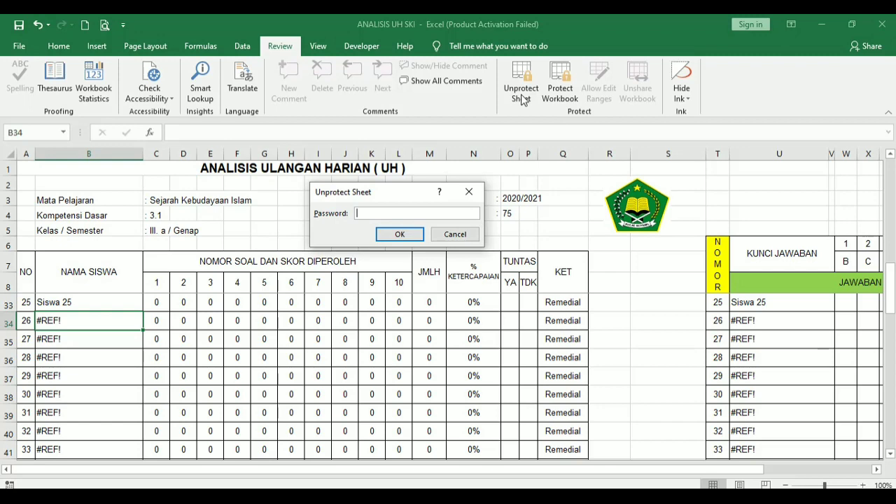
{"action": "key", "text": "Return"}
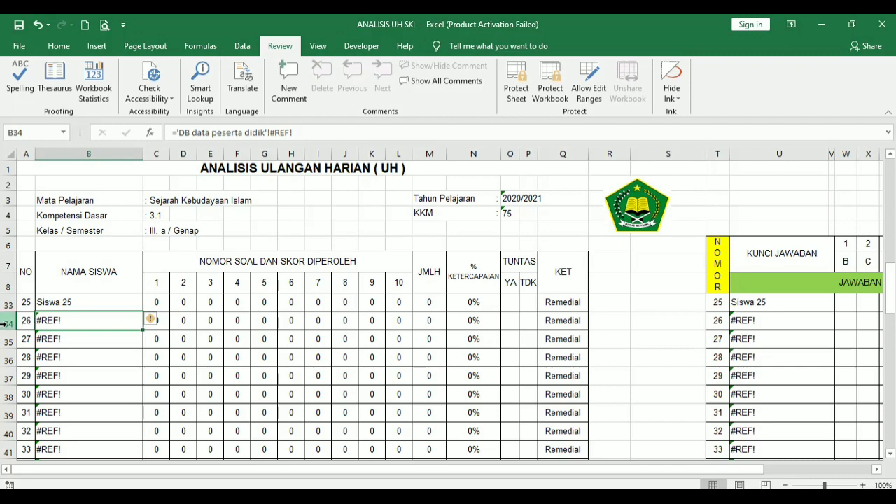
- Delete the rows of students 26 to 50, rows 34 to 58, from the Analisis UH sheet
{"action": "left_click", "coordinate": [6, 324]}
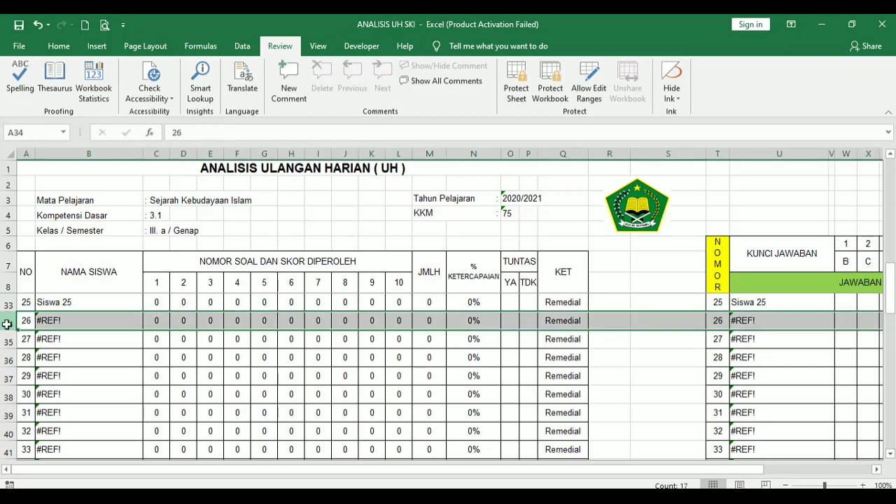
{"action": "left_click_drag", "start_coordinate": [6, 324], "coordinate": [9, 363]}
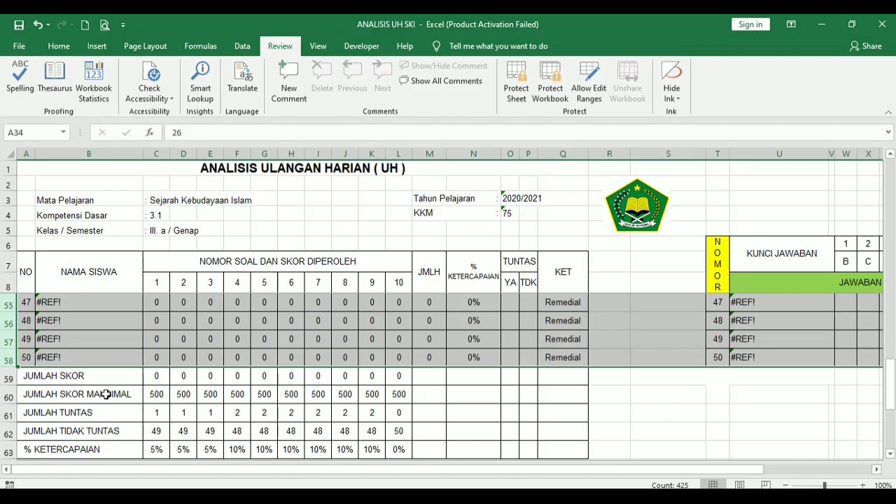
{"action": "right_click", "coordinate": [4, 321]}
{"action": "left_click", "coordinate": [36, 234]}
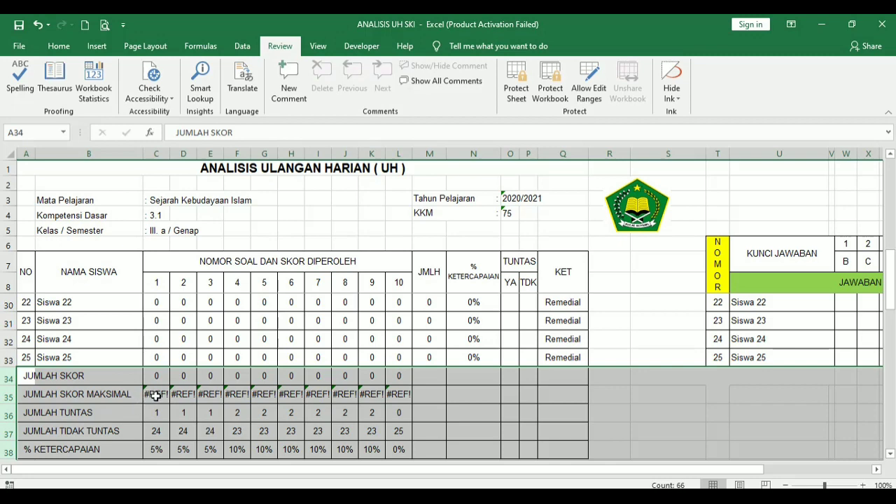
- Correct the JUMLAH SKOR MAKSIMAL formula in C35 to =$A$33*10 and fill it across to L35
{"action": "left_click", "coordinate": [156, 396]}
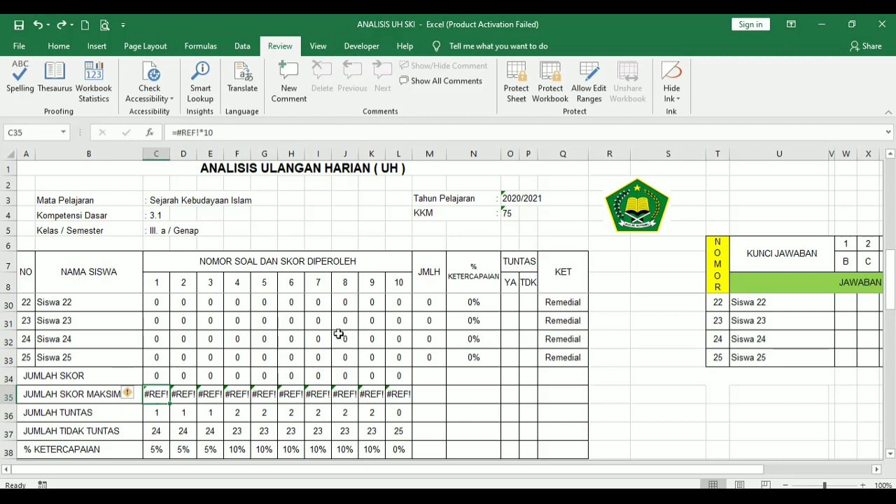
{"action": "double_click", "coordinate": [156, 394]}
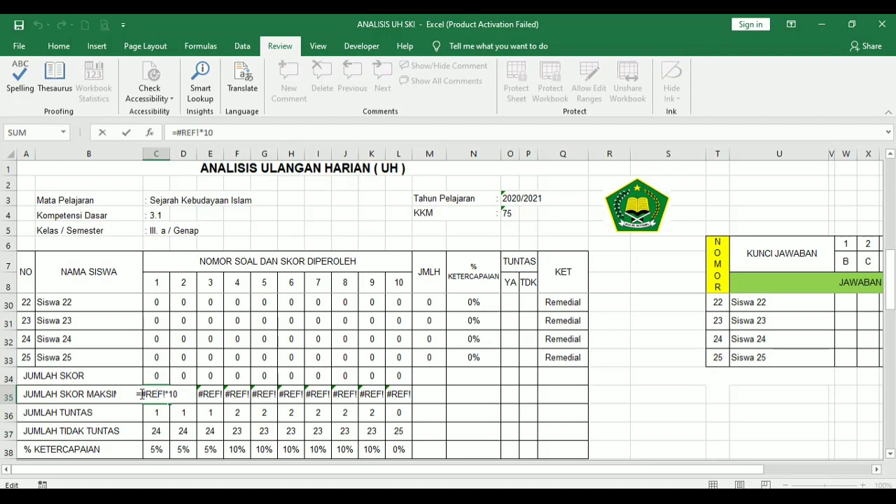
{"action": "left_click_drag", "start_coordinate": [145, 395], "coordinate": [161, 396]}
{"action": "key", "text": "BackSpace"}
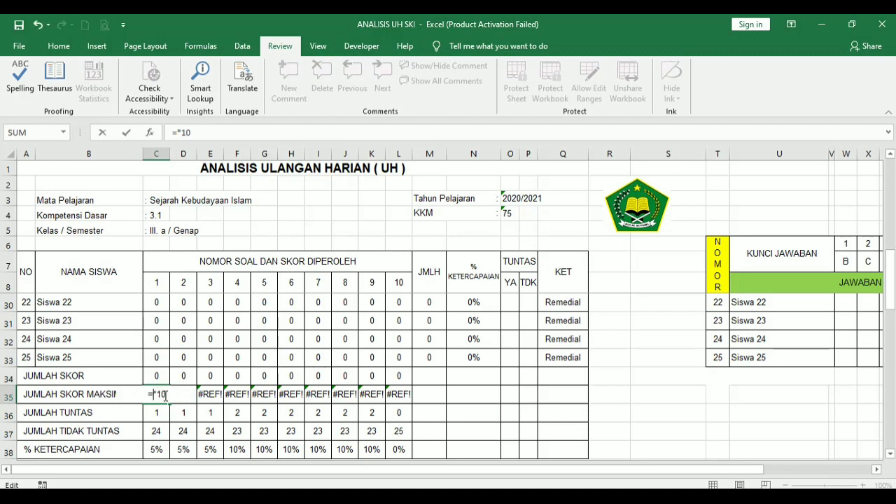
{"action": "left_click", "coordinate": [26, 358]}
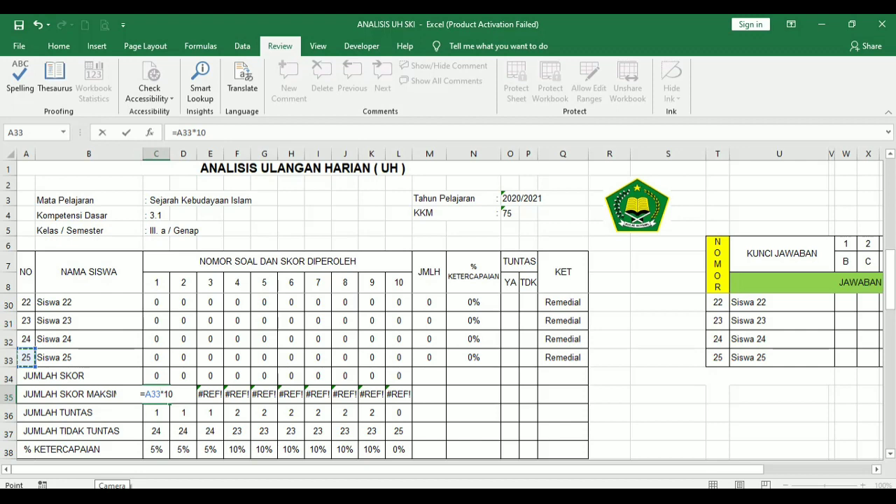
{"action": "key", "text": "F4"}
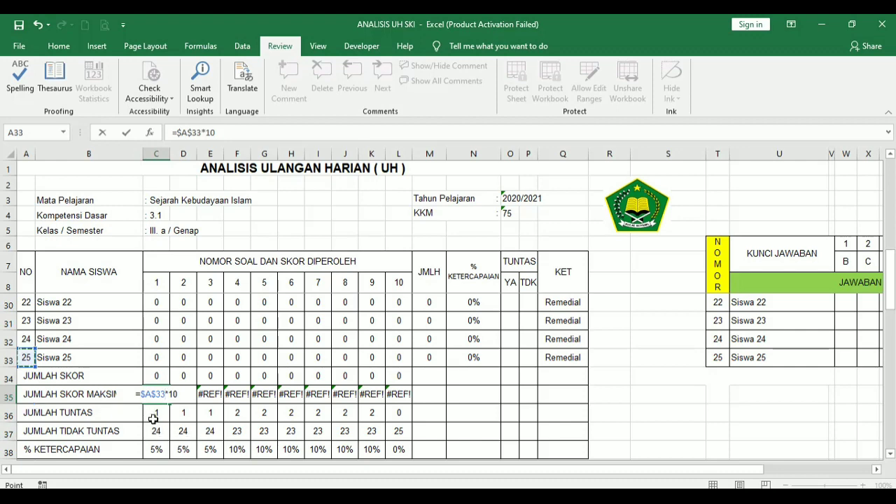
{"action": "key", "text": "Return"}
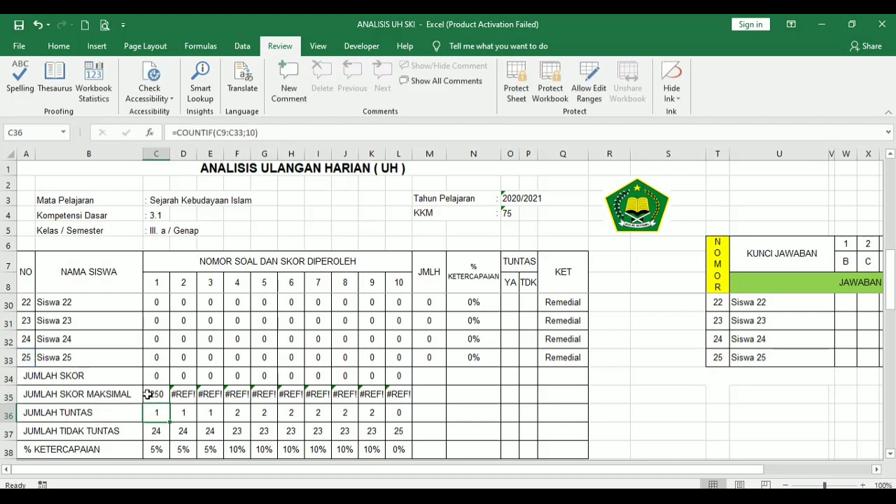
{"action": "left_click", "coordinate": [154, 394]}
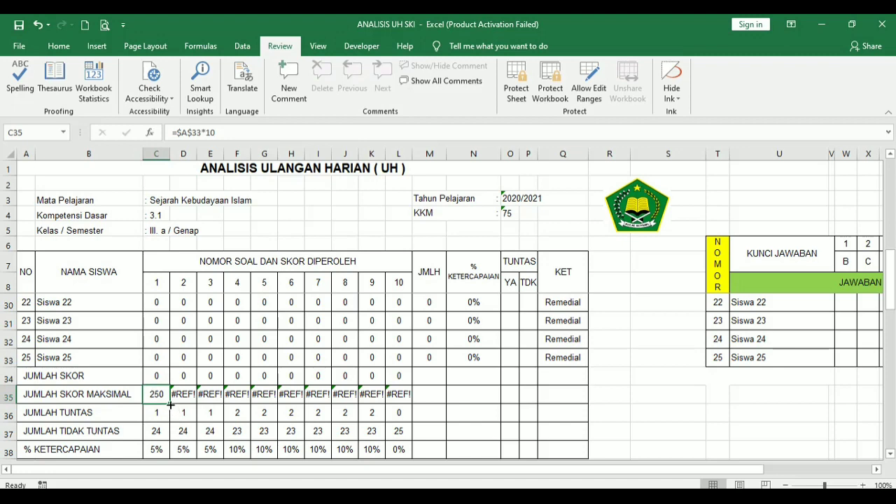
{"action": "left_click_drag", "start_coordinate": [170, 405], "coordinate": [402, 405]}
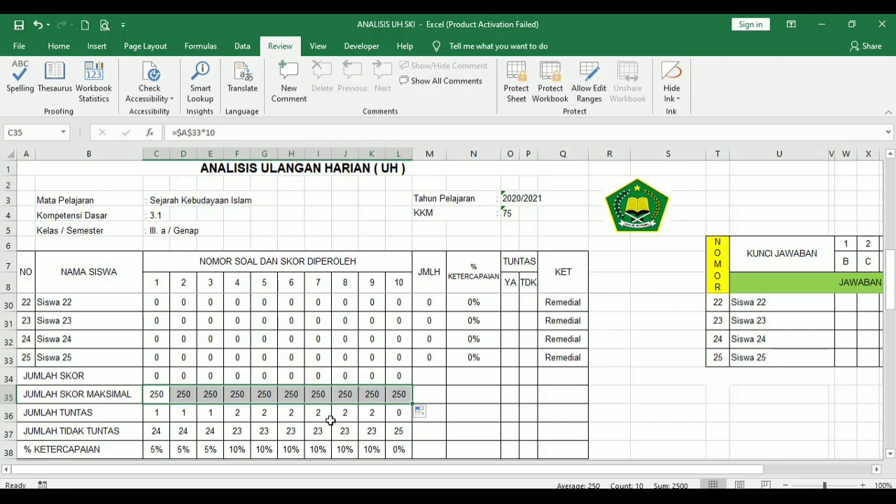
- Check the JUMLAH TUNTAS formula in C36 and return to the main menu
{"action": "left_click", "coordinate": [158, 414]}
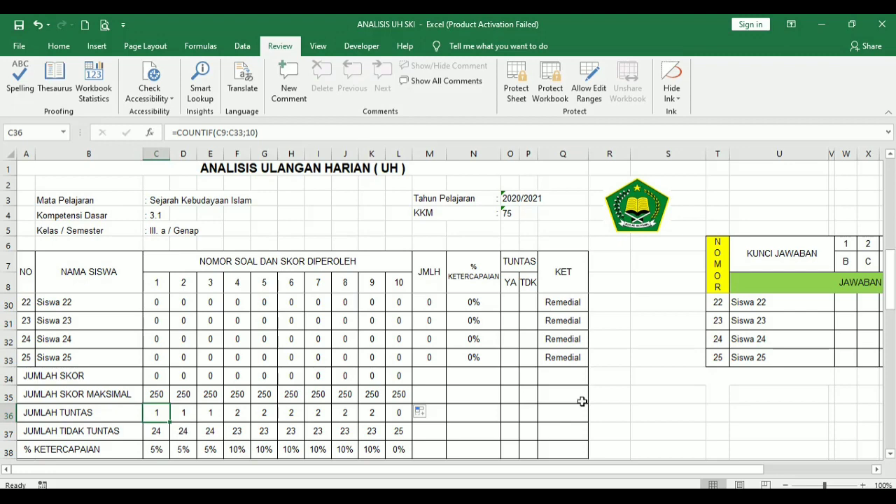
{"action": "left_click_drag", "start_coordinate": [890, 287], "coordinate": [891, 192]}
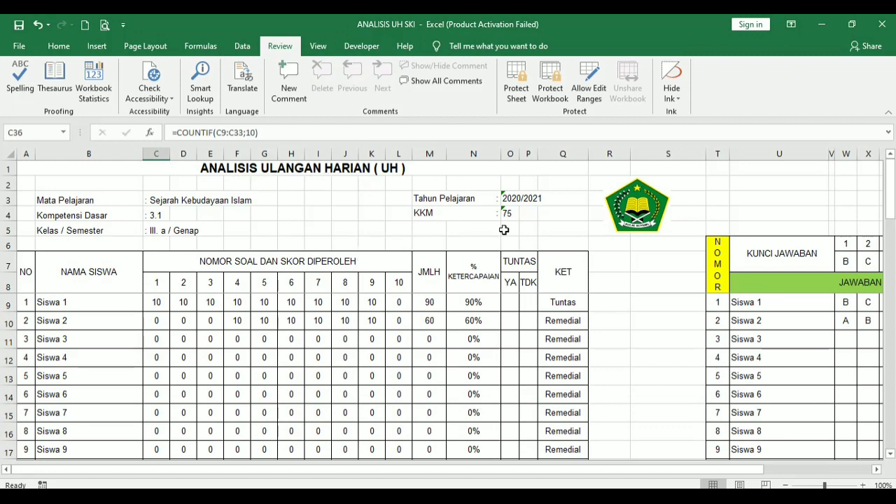
{"action": "left_click", "coordinate": [644, 210]}
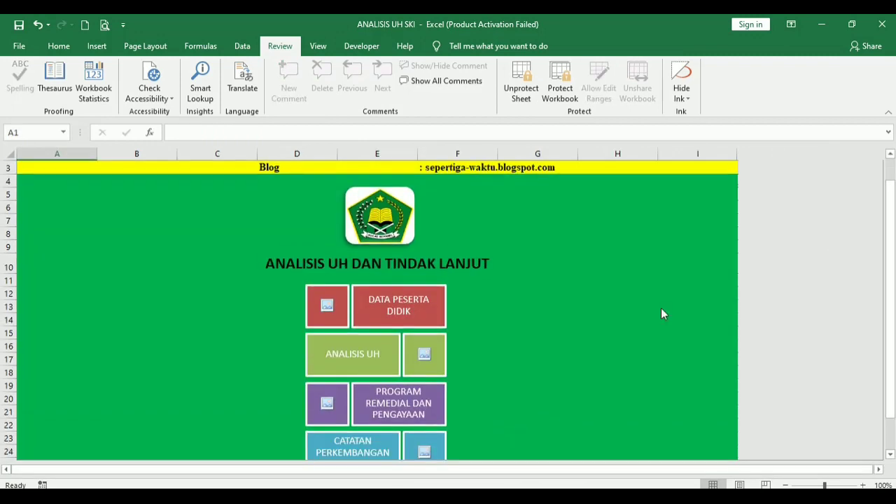
- Open the Program Remedial dan Pengayaan sheet and set Jumlah siswa seluruhnya in L5 to 25
{"action": "left_click", "coordinate": [395, 405]}
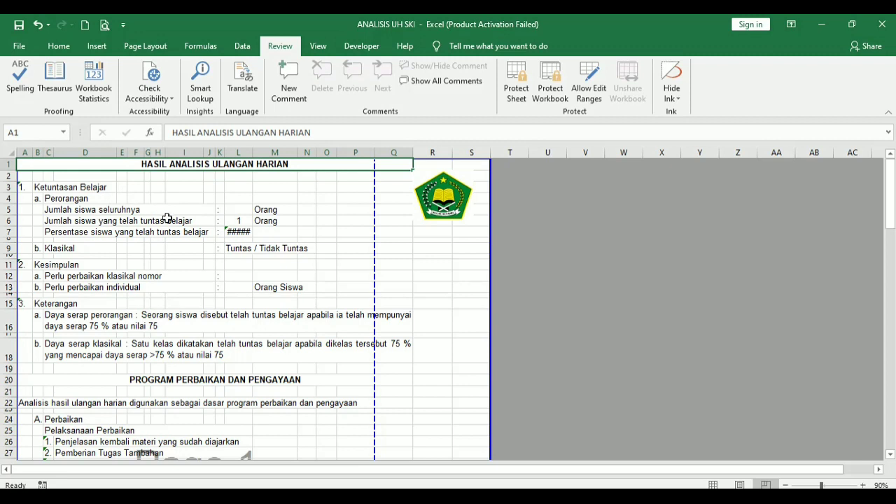
{"action": "left_click", "coordinate": [238, 209]}
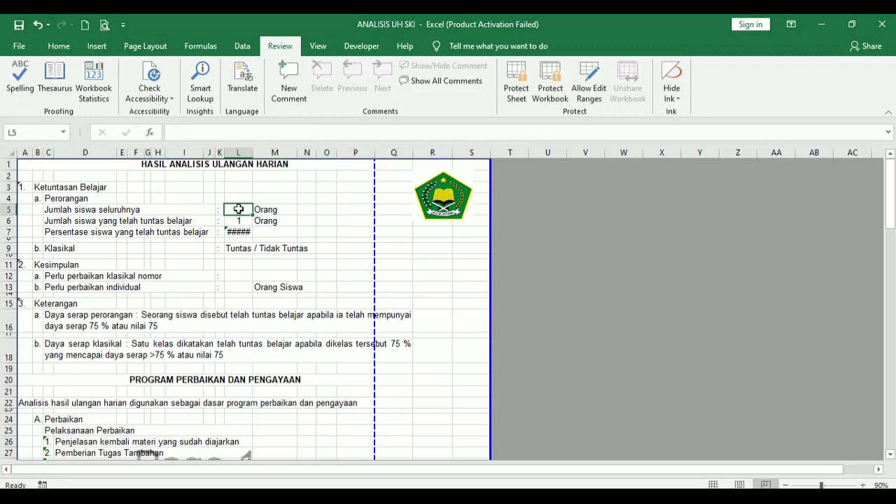
{"action": "type", "text": "25"}
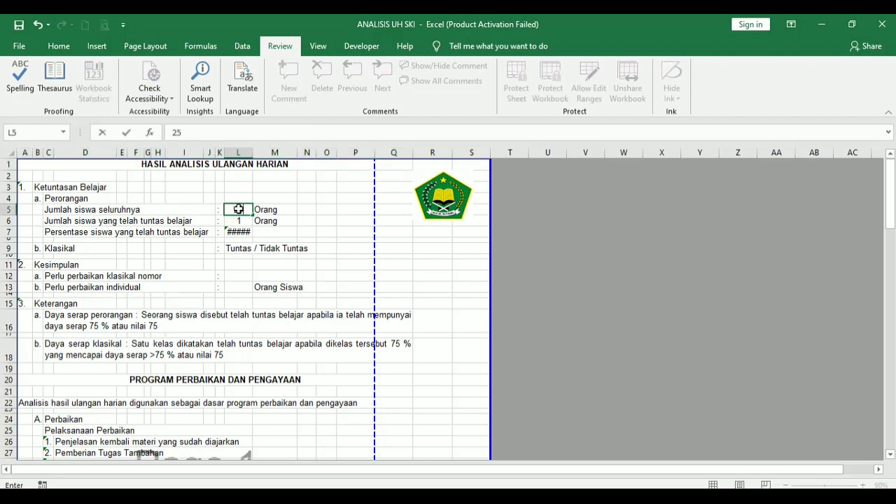
{"action": "key", "text": "Return"}
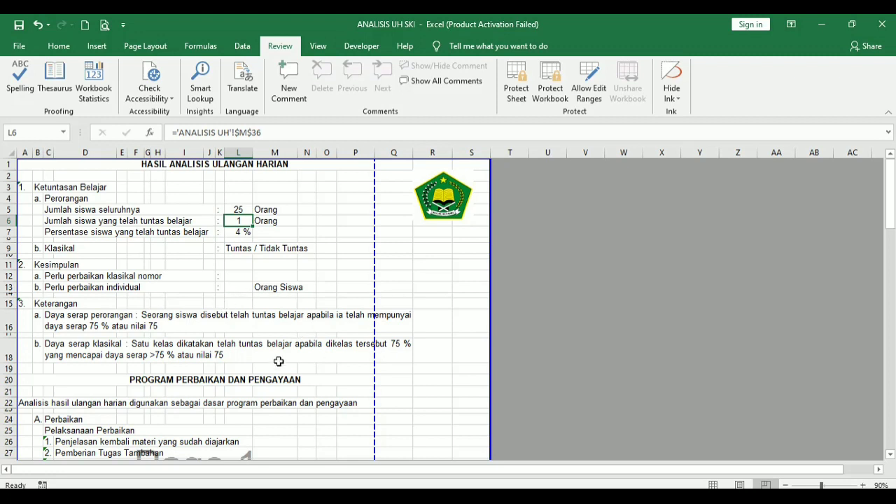
- Check the Daya serap perorangan formula in C16, and set the KKM in D8 of the Data Peserta Didik sheet to 78
{"action": "left_click", "coordinate": [213, 327]}
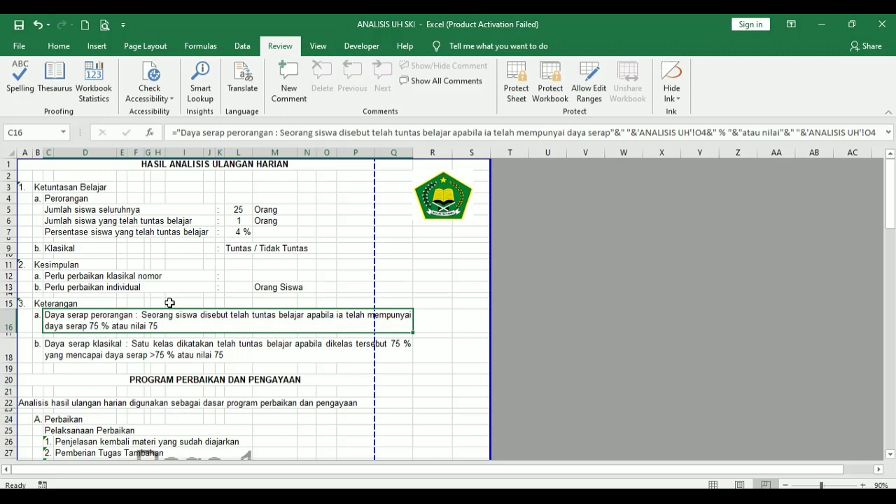
{"action": "left_click", "coordinate": [443, 196]}
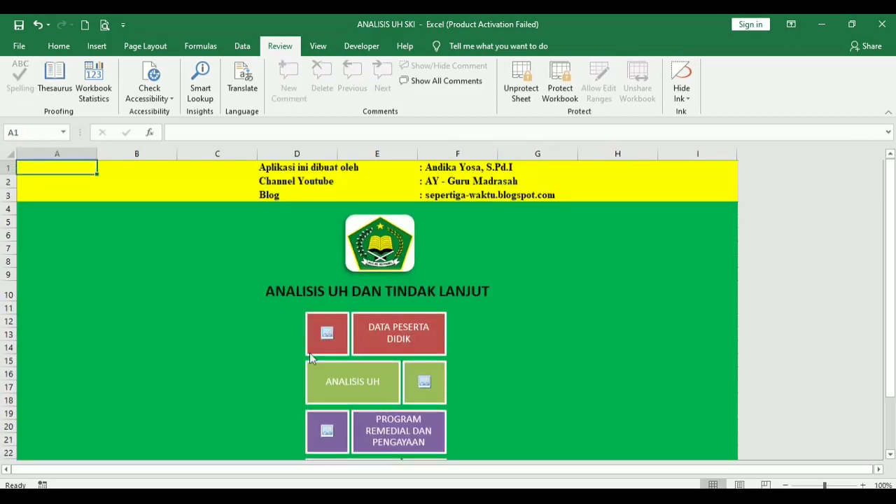
{"action": "left_click", "coordinate": [399, 324]}
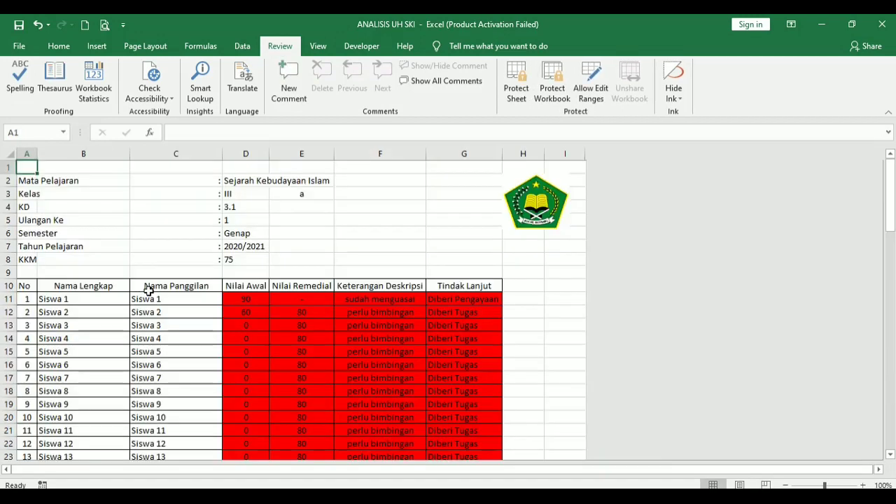
{"action": "left_click", "coordinate": [243, 260]}
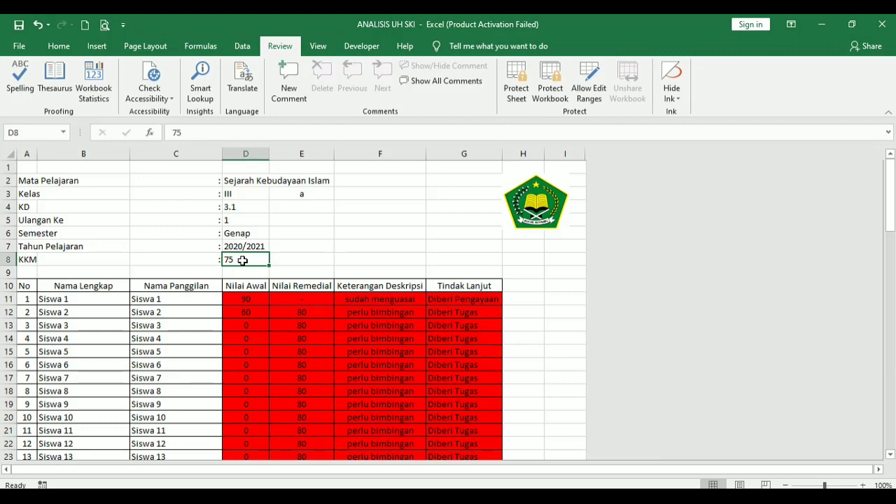
{"action": "type", "text": "78"}
{"action": "key", "text": "Return"}
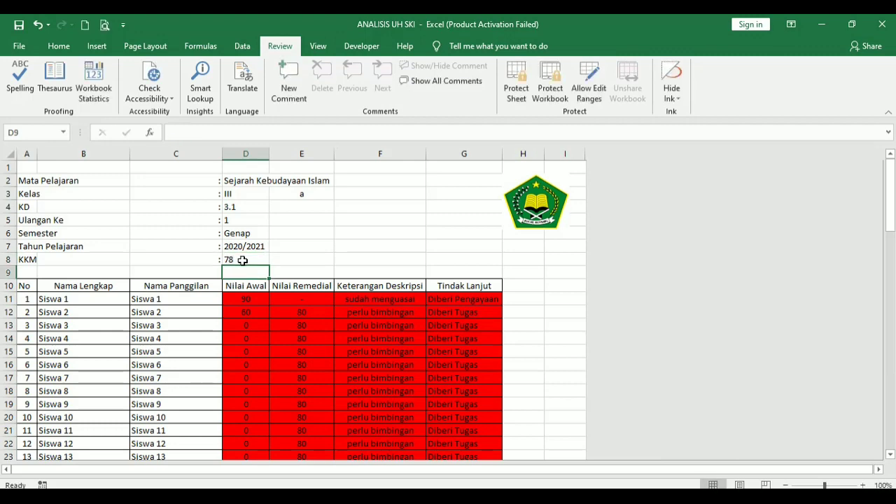
- Check the KKM on the Analisis UH sheet and go back to the main menu
{"action": "left_click", "coordinate": [535, 219]}
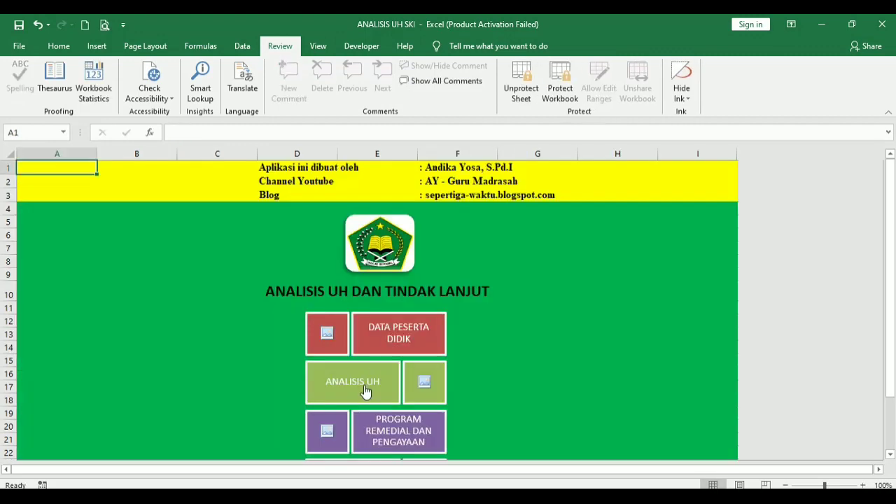
{"action": "left_click", "coordinate": [364, 389]}
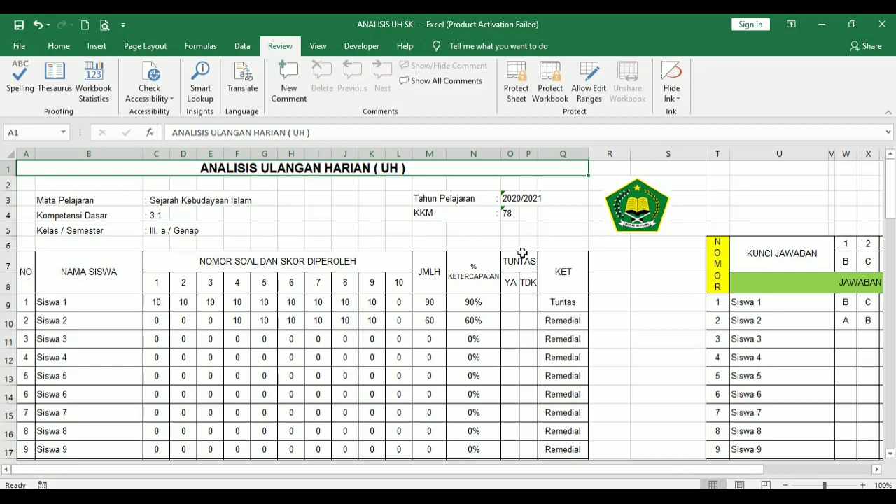
{"action": "left_click", "coordinate": [634, 206]}
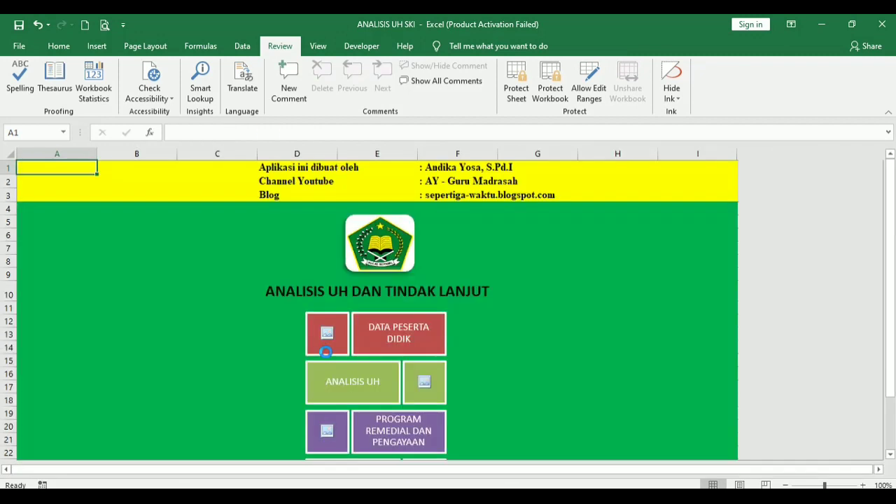
- Delete rows 73 to 97, holding students 26 to 50, from the Program Remedial dan Pengayaan sheet and return to the main menu
{"action": "left_click", "coordinate": [389, 438]}
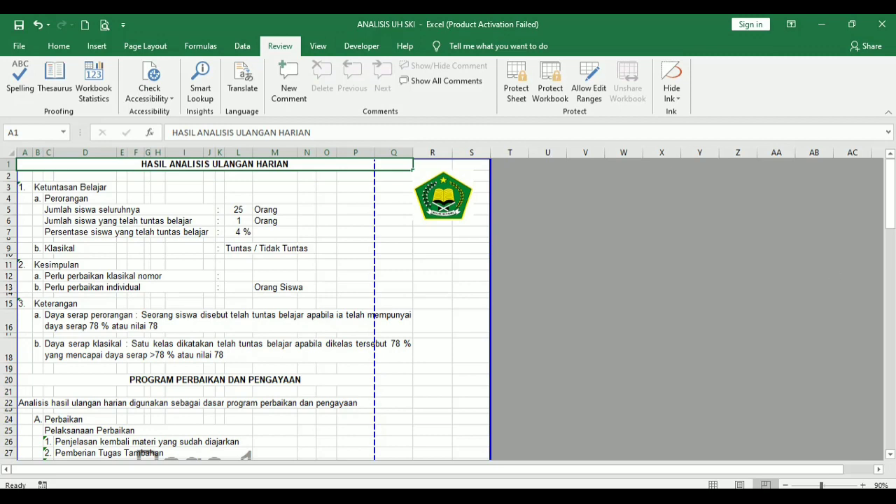
{"action": "left_click_drag", "start_coordinate": [893, 231], "coordinate": [893, 373]}
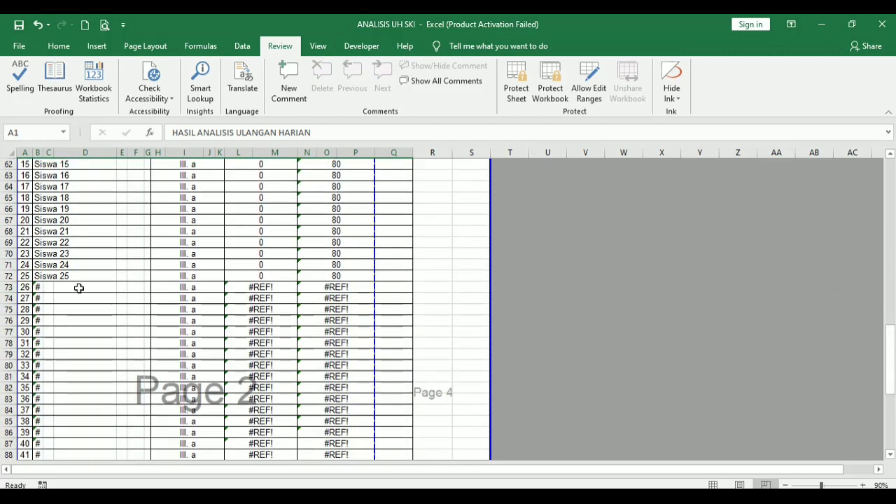
{"action": "left_click_drag", "start_coordinate": [4, 287], "coordinate": [14, 418]}
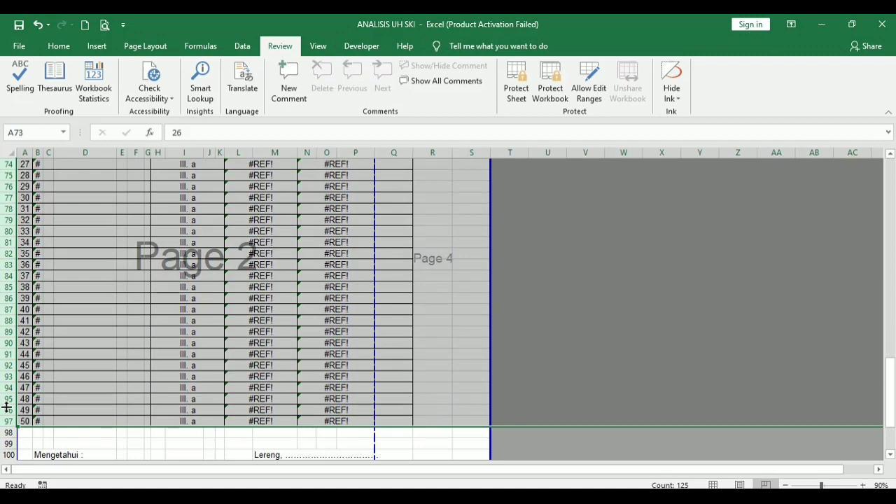
{"action": "right_click", "coordinate": [5, 407]}
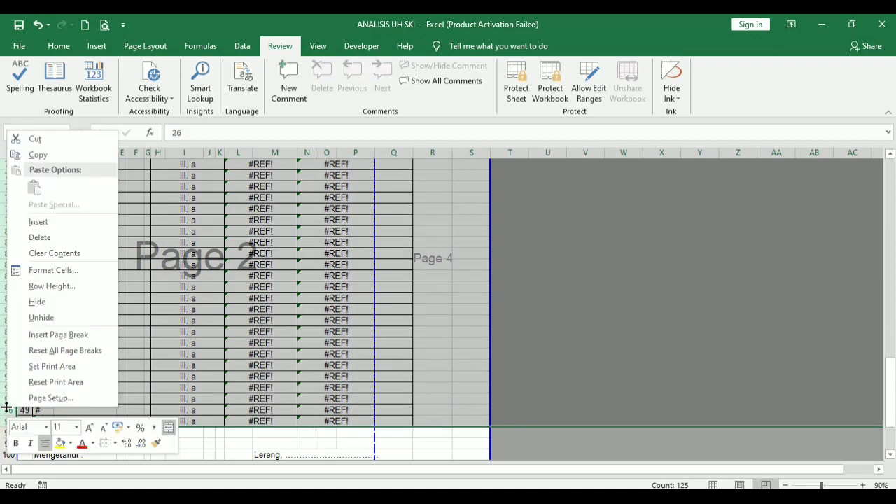
{"action": "left_click", "coordinate": [40, 242]}
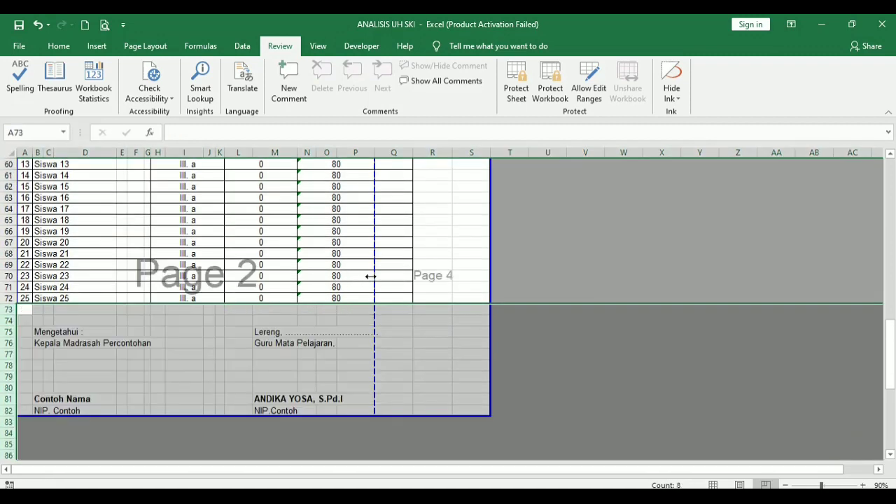
{"action": "left_click", "coordinate": [332, 274]}
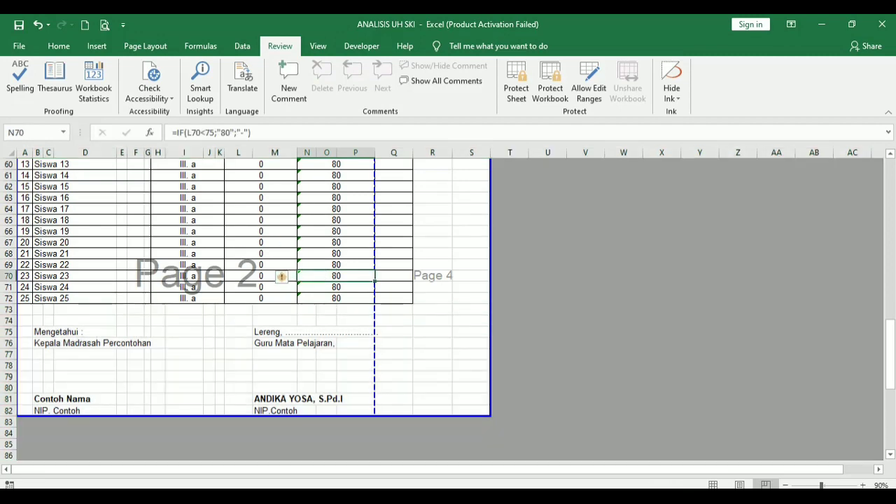
{"action": "left_click_drag", "start_coordinate": [891, 358], "coordinate": [886, 162]}
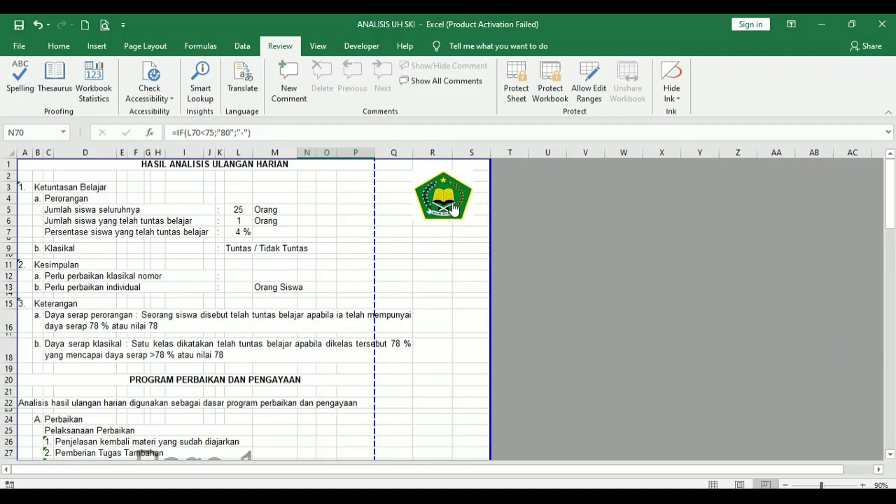
{"action": "left_click", "coordinate": [435, 205]}
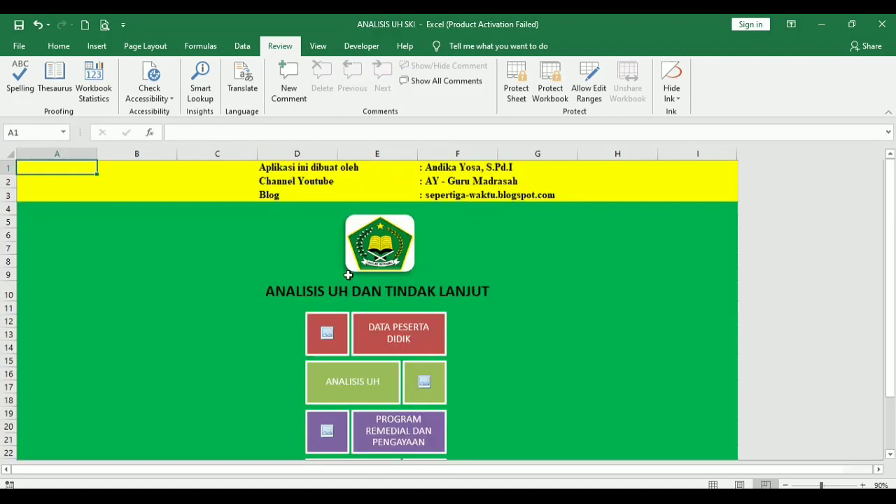
- Open the Catatan Perkembangan Siswa sheet and unprotect it by entering the sheet password
{"action": "left_click_drag", "start_coordinate": [888, 231], "coordinate": [885, 339]}
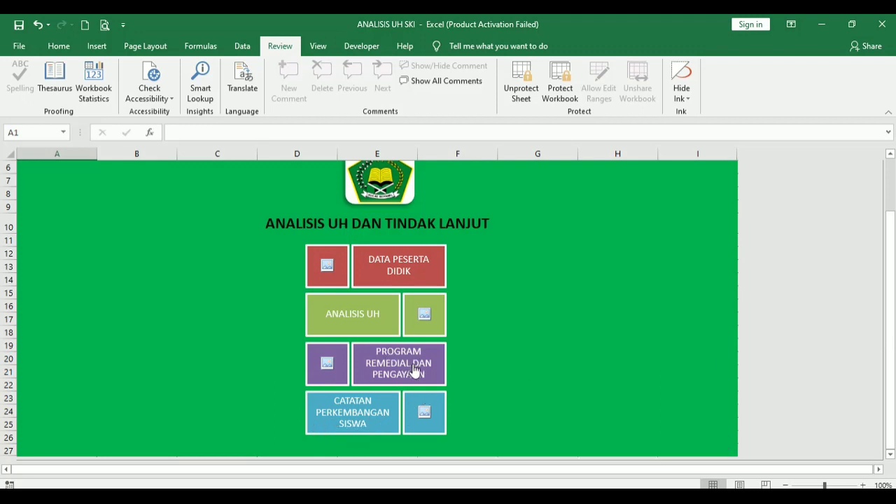
{"action": "left_click", "coordinate": [358, 415]}
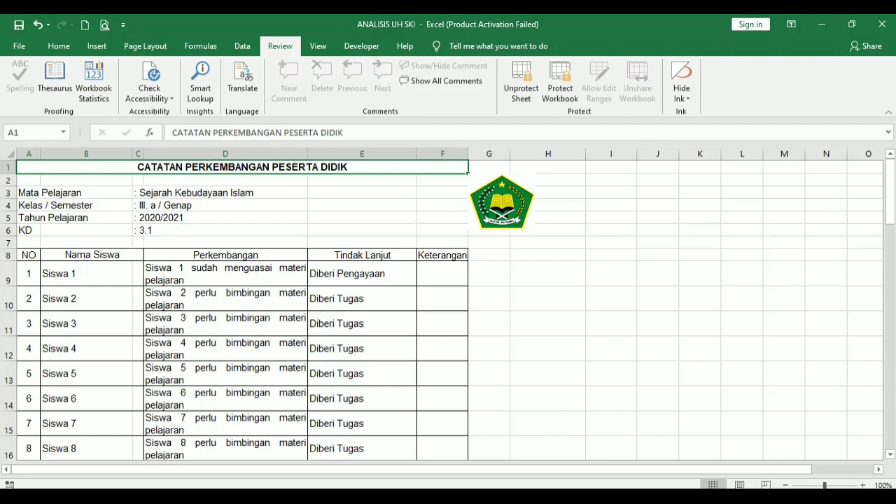
{"action": "left_click_drag", "start_coordinate": [889, 192], "coordinate": [890, 315]}
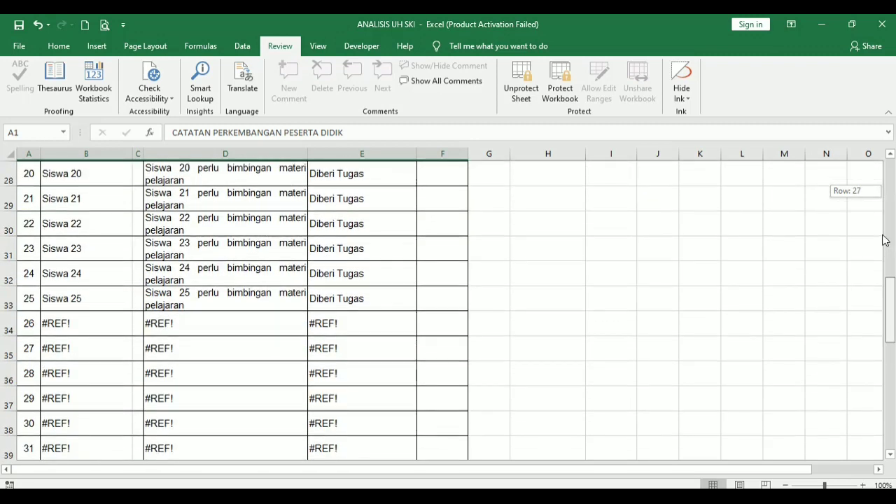
{"action": "scroll", "coordinate": [15, 318], "scroll_direction": "up", "scroll_amount": 5}
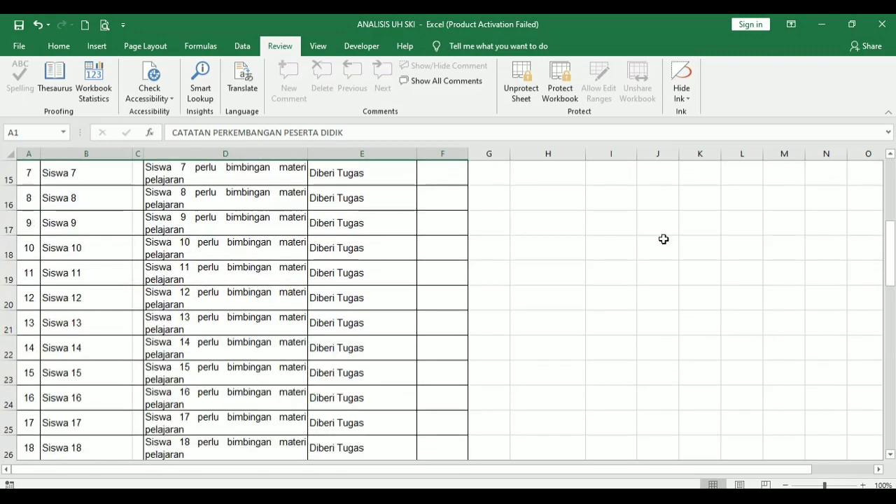
{"action": "left_click", "coordinate": [7, 276]}
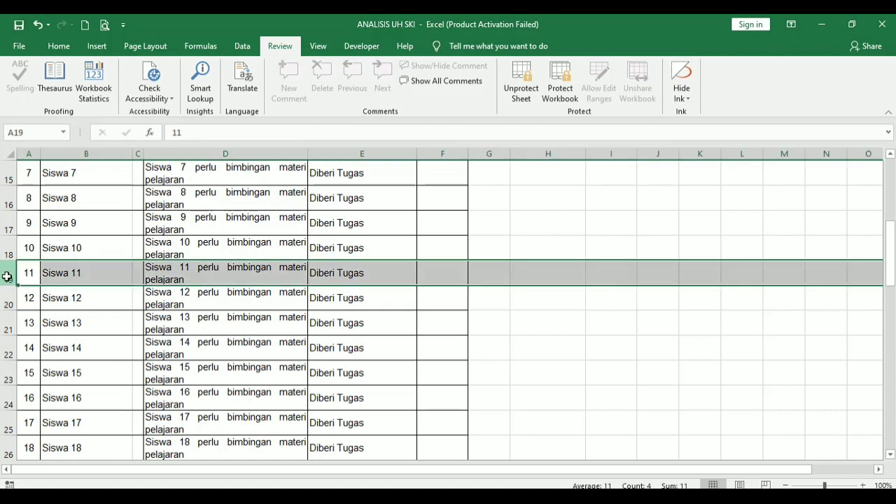
{"action": "right_click", "coordinate": [8, 277]}
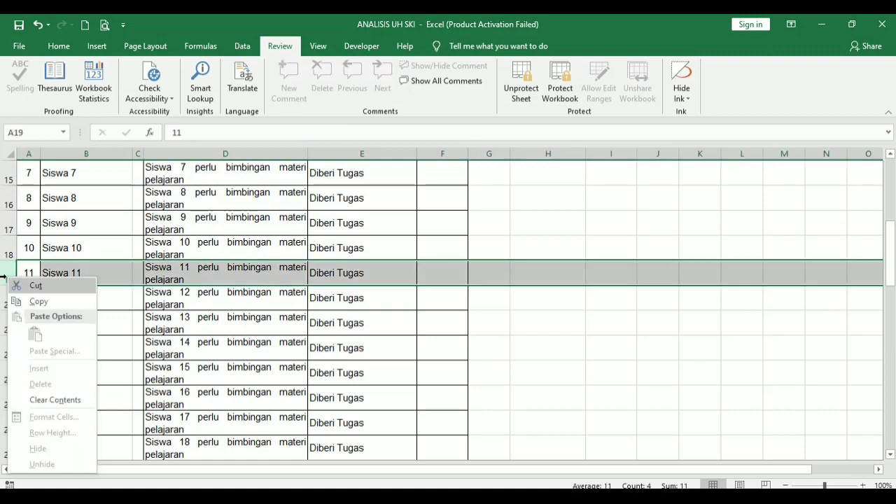
{"action": "left_click", "coordinate": [430, 343]}
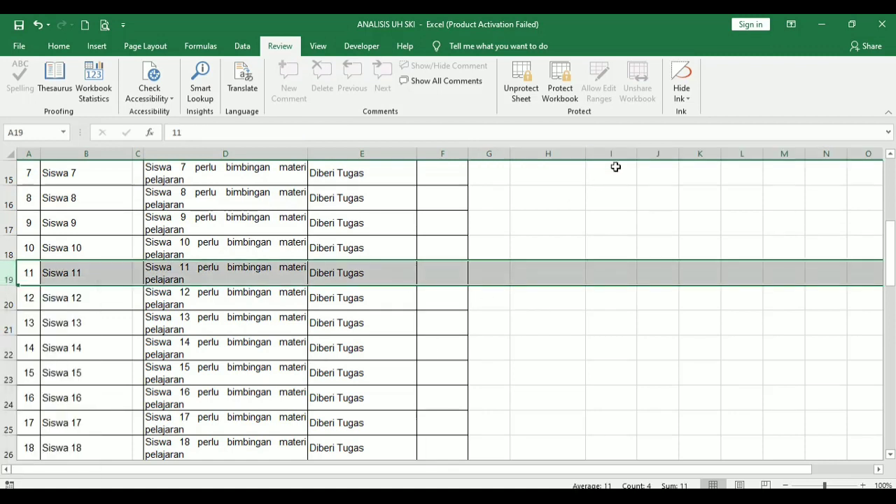
{"action": "left_click", "coordinate": [520, 92]}
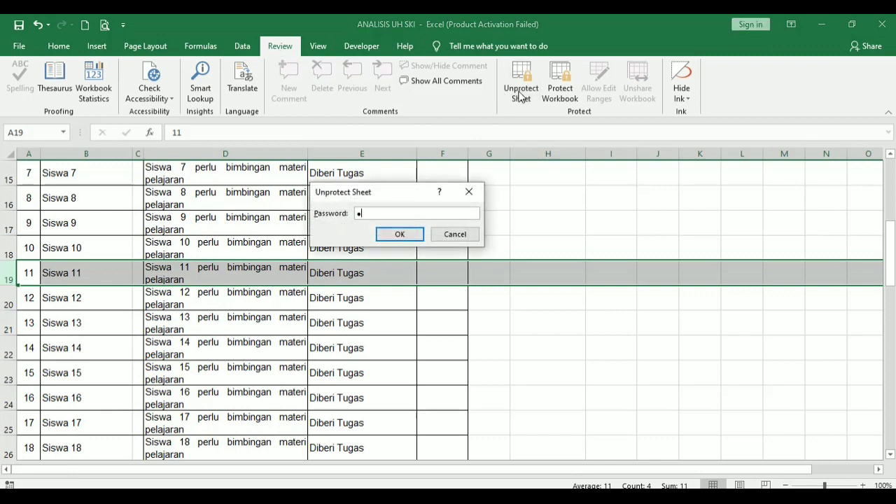
{"action": "key", "text": "Return"}
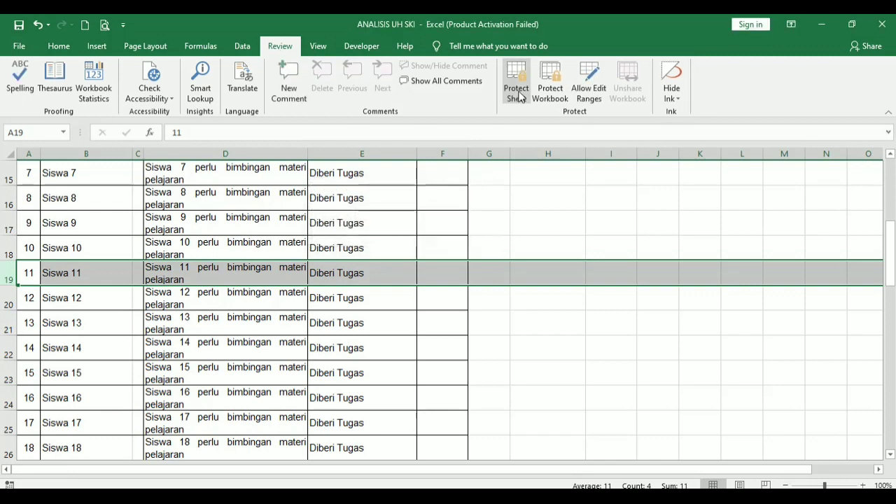
- Delete rows 34 to 58, holding students 26 to 50, from the Catatan Perkembangan sheet and return to the main menu
{"action": "left_click_drag", "start_coordinate": [891, 249], "coordinate": [893, 283]}
{"action": "left_click_drag", "start_coordinate": [890, 276], "coordinate": [889, 312]}
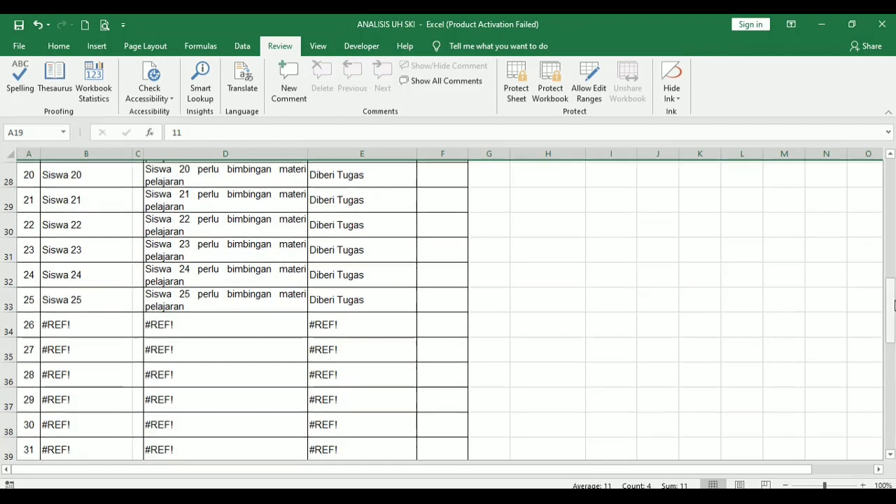
{"action": "left_click_drag", "start_coordinate": [5, 322], "coordinate": [3, 427]}
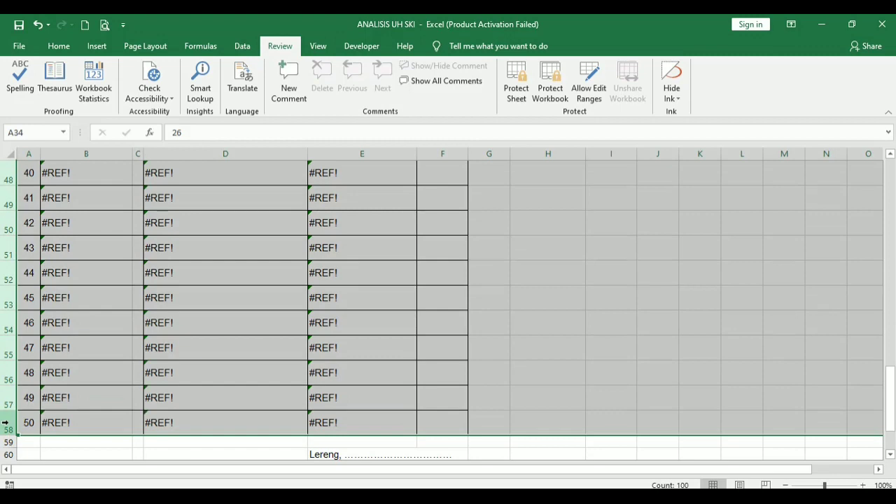
{"action": "right_click", "coordinate": [5, 425]}
{"action": "left_click", "coordinate": [36, 335]}
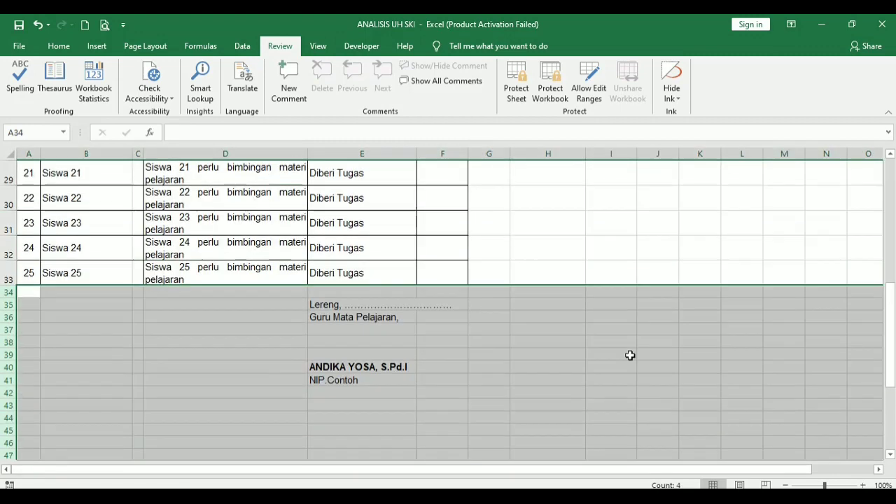
{"action": "left_click", "coordinate": [623, 253]}
{"action": "left_click_drag", "start_coordinate": [890, 336], "coordinate": [893, 189]}
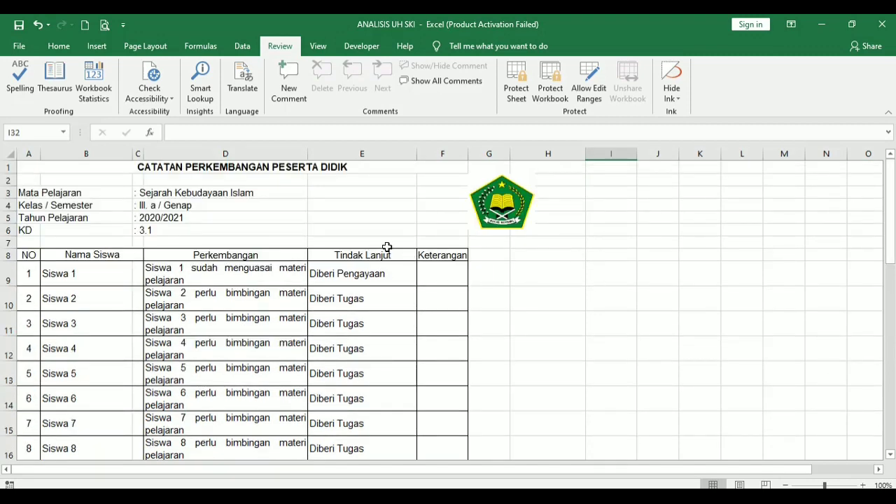
{"action": "left_click", "coordinate": [490, 217]}
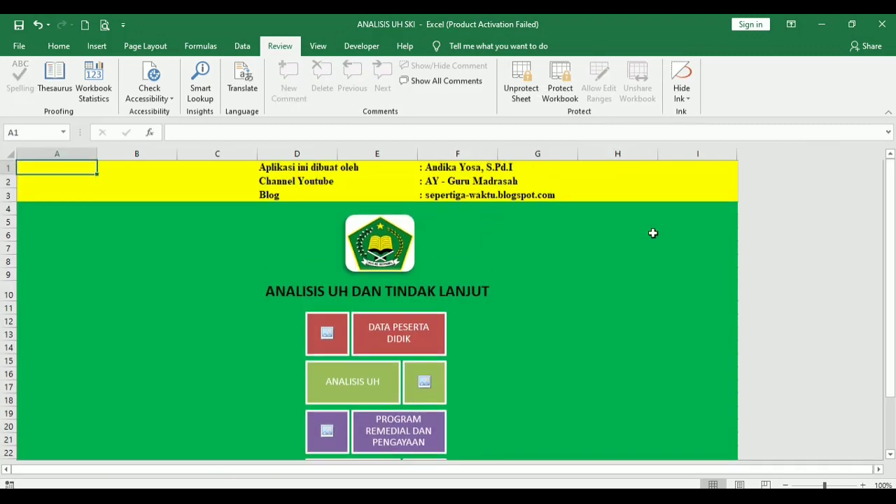
- Review the answer key and student answers table on the Analisis UH sheet, and go back to the main menu
{"action": "left_click_drag", "start_coordinate": [893, 221], "coordinate": [893, 248]}
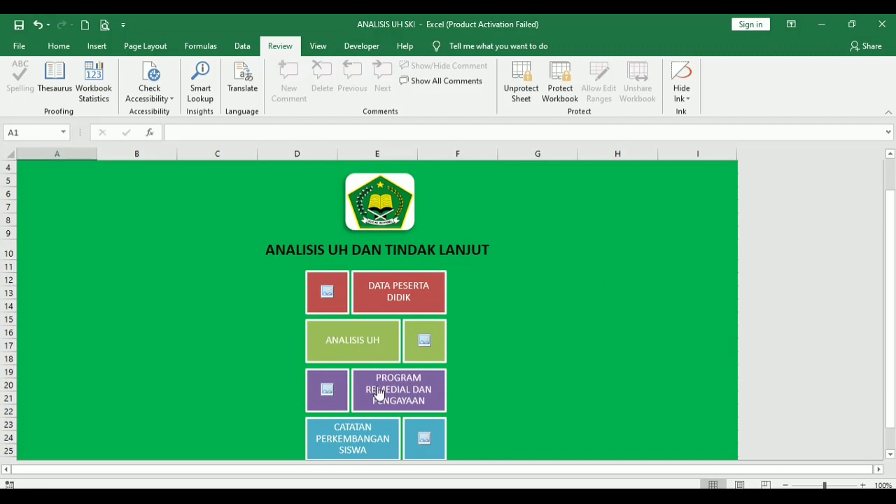
{"action": "left_click_drag", "start_coordinate": [894, 298], "coordinate": [892, 336]}
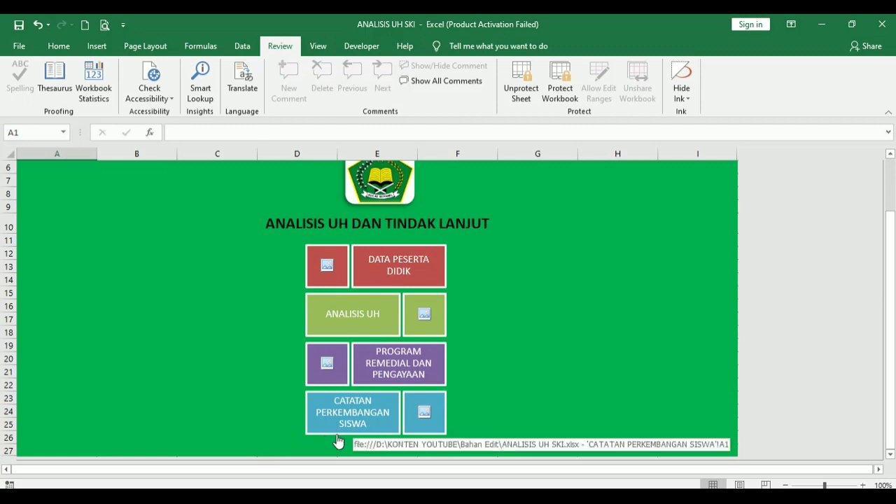
{"action": "left_click", "coordinate": [337, 319]}
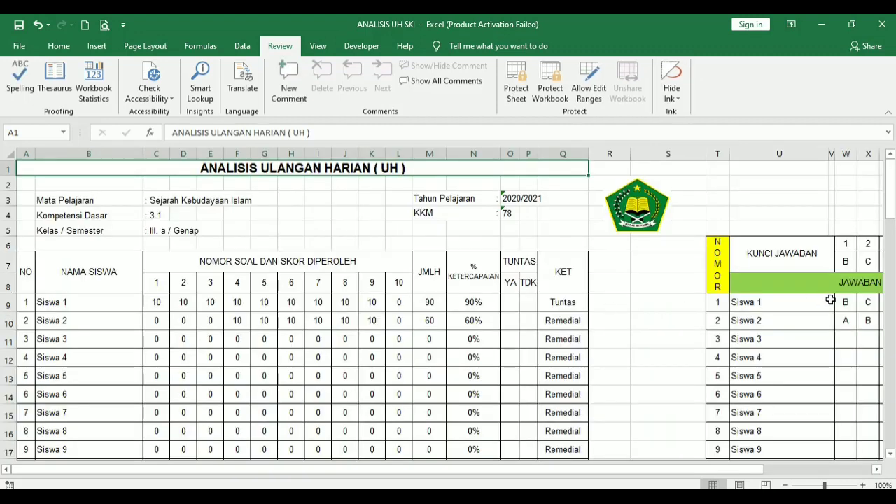
{"action": "left_click_drag", "start_coordinate": [516, 470], "coordinate": [614, 474]}
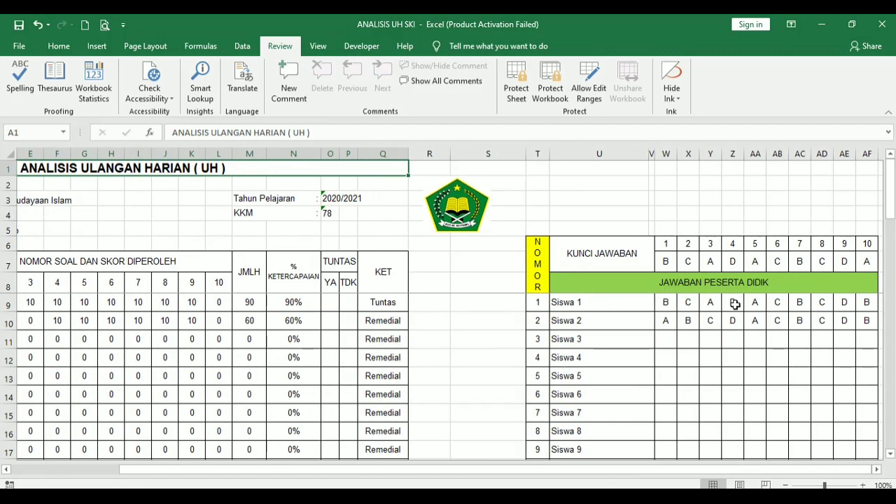
{"action": "left_click_drag", "start_coordinate": [516, 477], "coordinate": [649, 481]}
{"action": "left_click", "coordinate": [459, 204]}
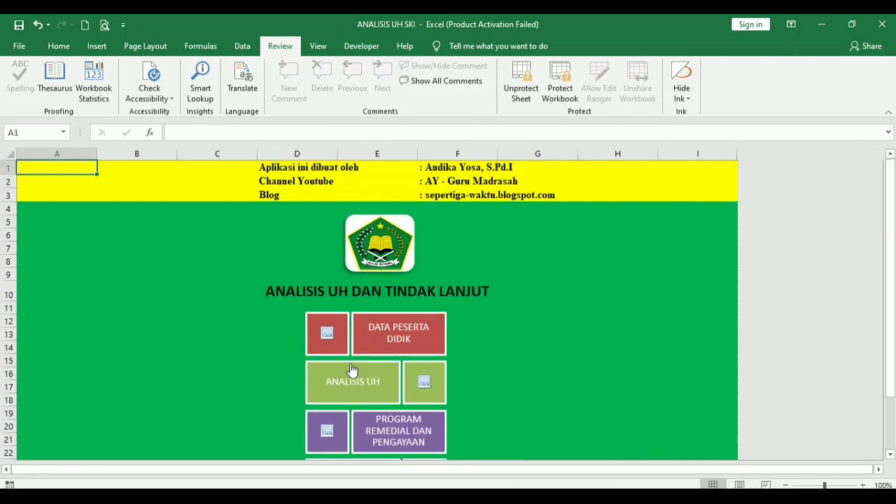
- Revisit the Analisis UH, Program Remedial dan Pengayaan and Catatan Perkembangan Siswa sheets in turn, ending on the main menu
{"action": "left_click", "coordinate": [352, 370]}
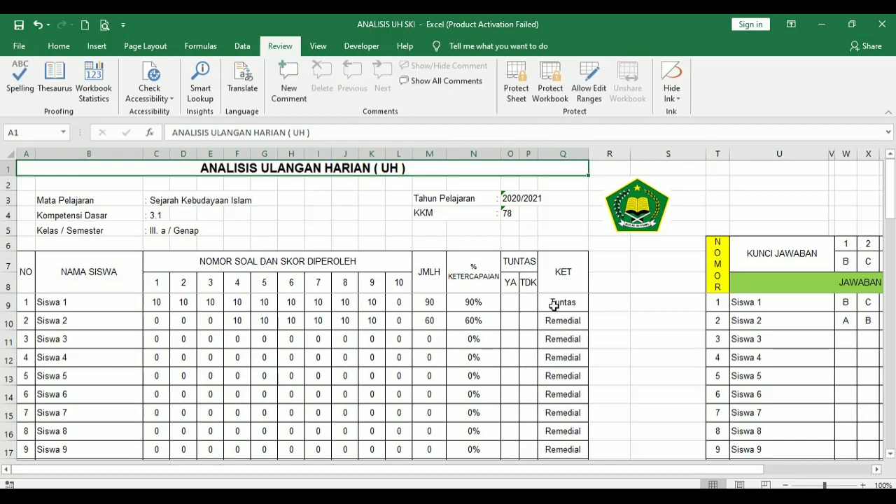
{"action": "left_click", "coordinate": [628, 214]}
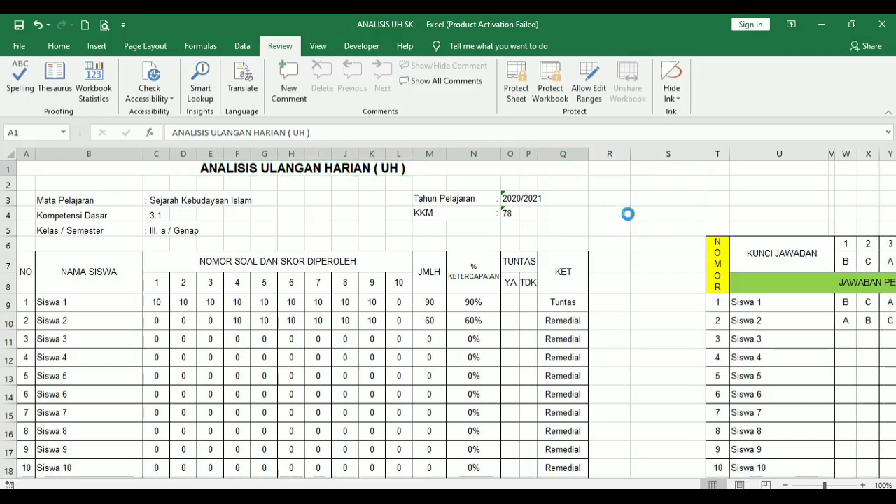
{"action": "left_click", "coordinate": [413, 430]}
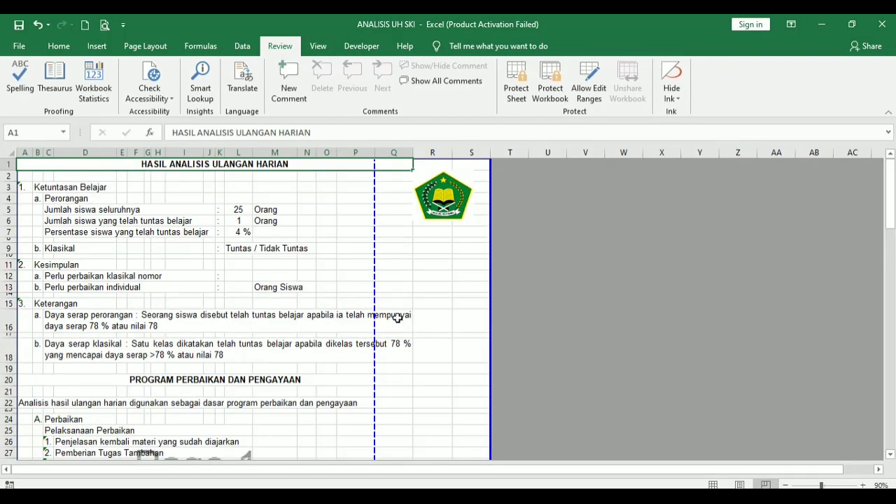
{"action": "left_click", "coordinate": [432, 207]}
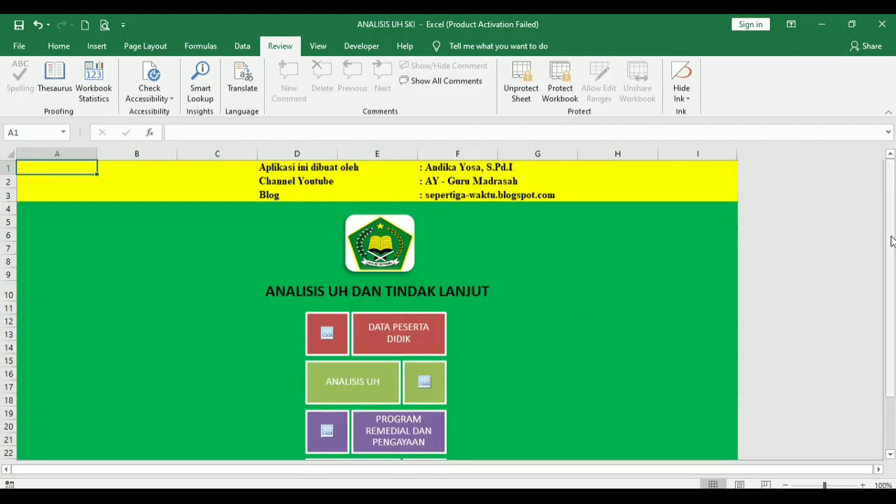
{"action": "left_click_drag", "start_coordinate": [891, 251], "coordinate": [891, 302]}
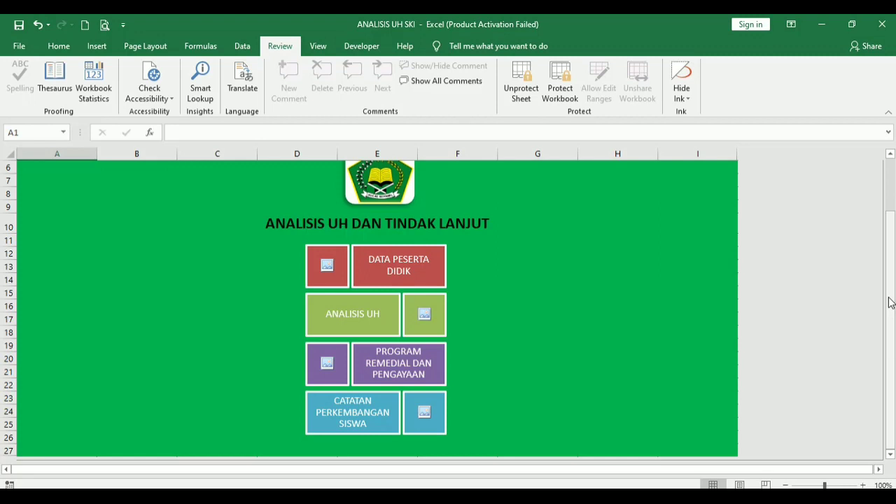
{"action": "left_click", "coordinate": [341, 409]}
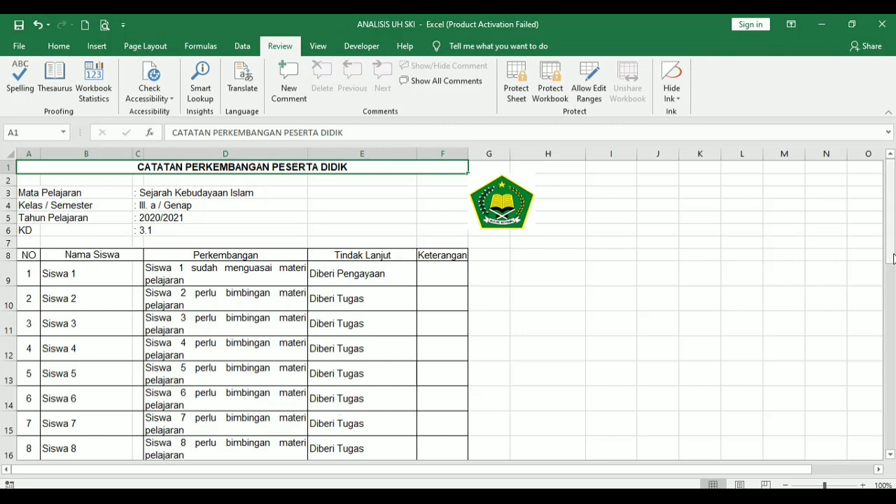
{"action": "left_click_drag", "start_coordinate": [891, 256], "coordinate": [892, 181]}
{"action": "left_click", "coordinate": [501, 216]}
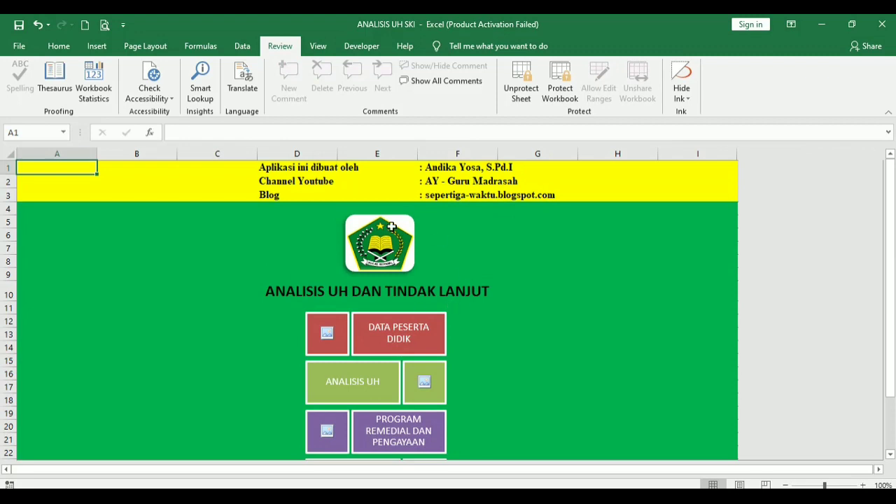
{"action": "left_click_drag", "start_coordinate": [892, 215], "coordinate": [885, 263]}
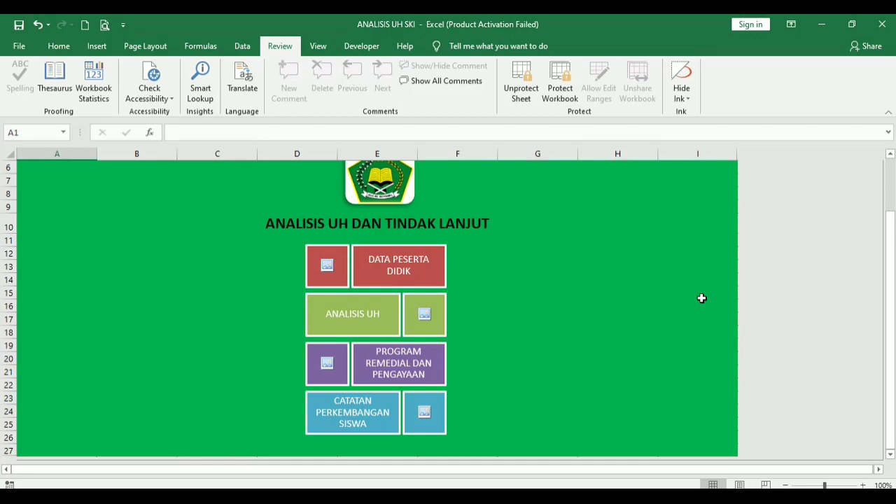
{"action": "scroll", "coordinate": [884, 259], "scroll_direction": "up", "scroll_amount": 2}
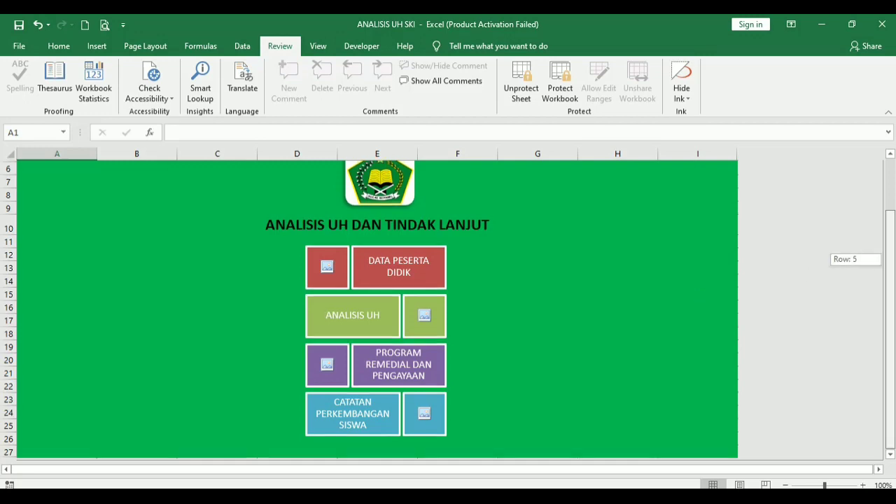